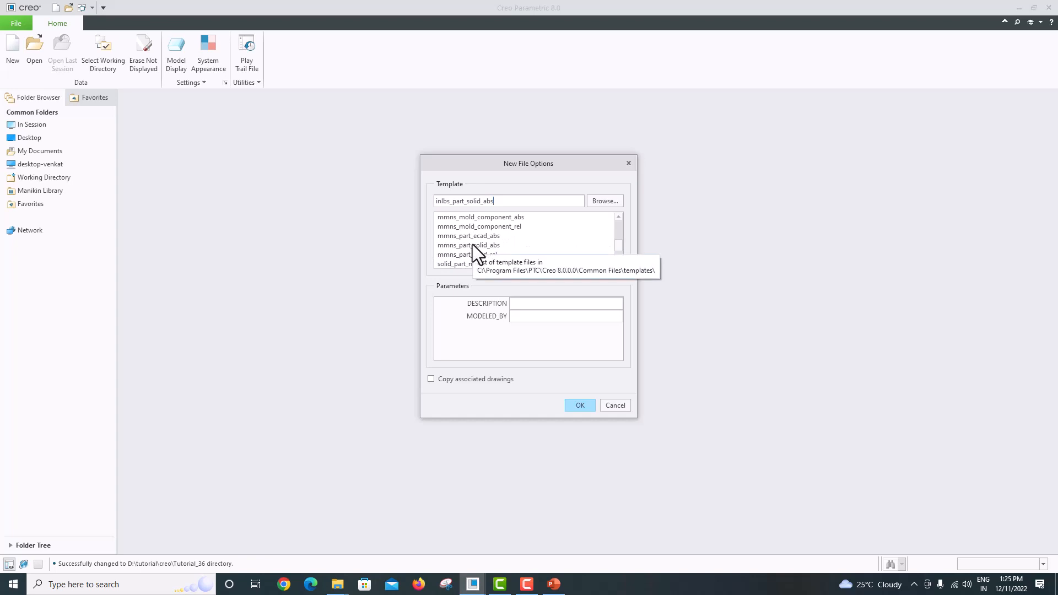
# Create the new part from the mmns_part_solid_abs template
pyautogui.click(471, 245)
pyautogui.click(576, 405)
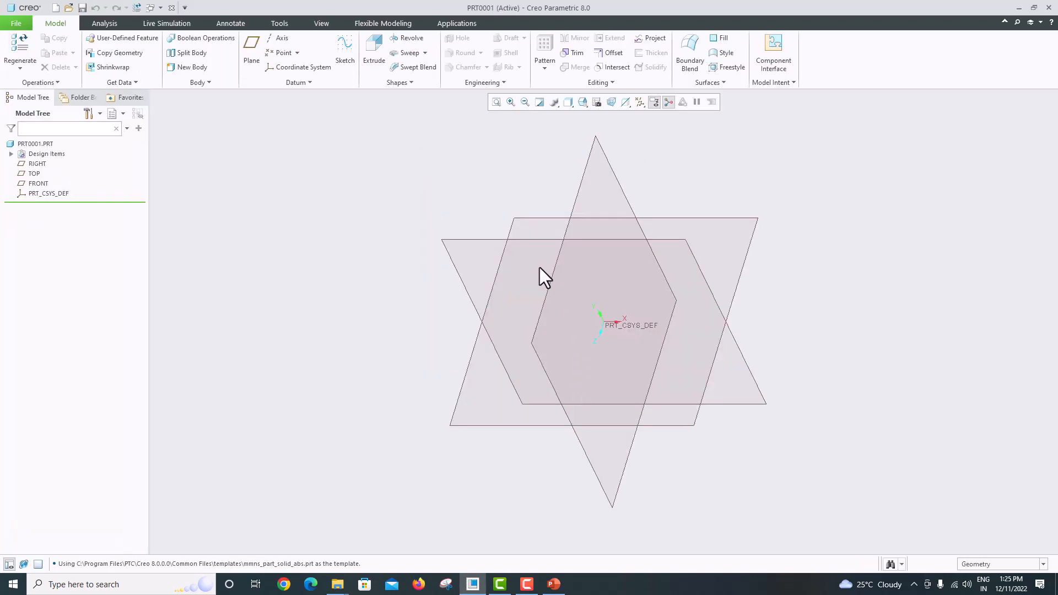
pyautogui.click(462, 240)
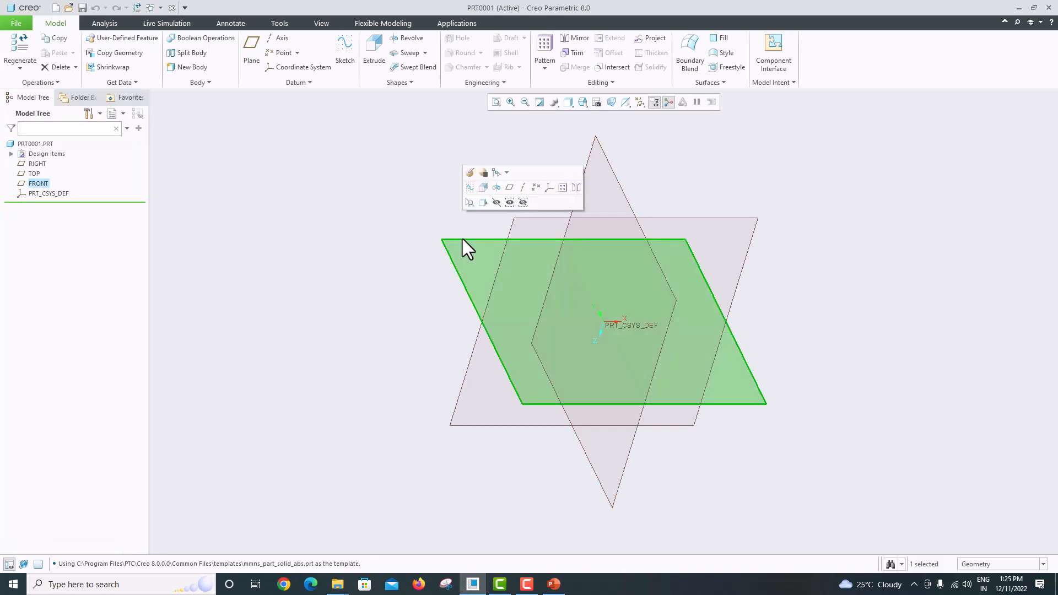
pyautogui.click(344, 55)
pyautogui.click(627, 103)
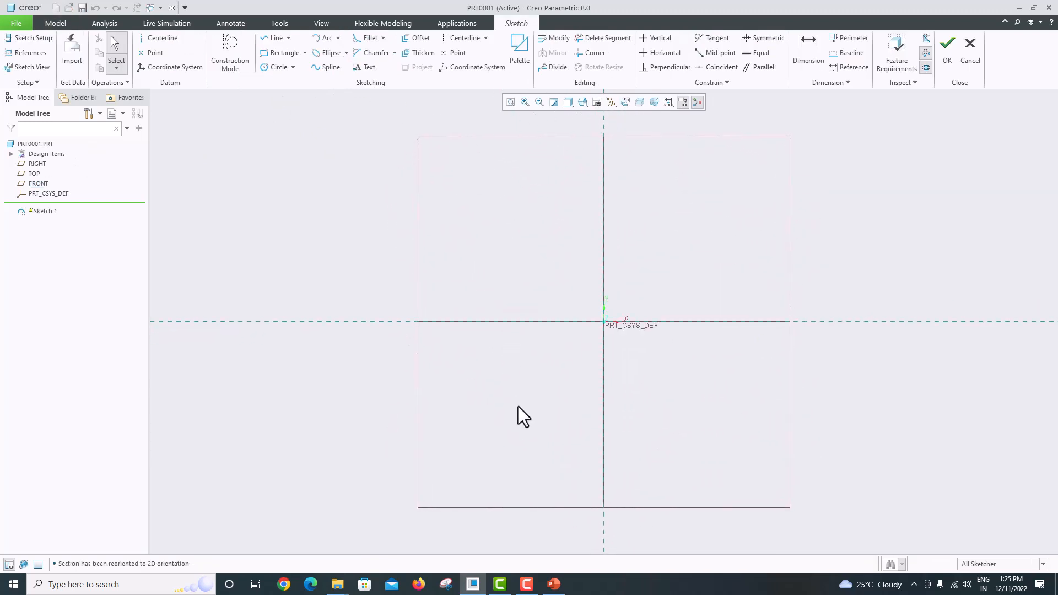
pyautogui.click(553, 585)
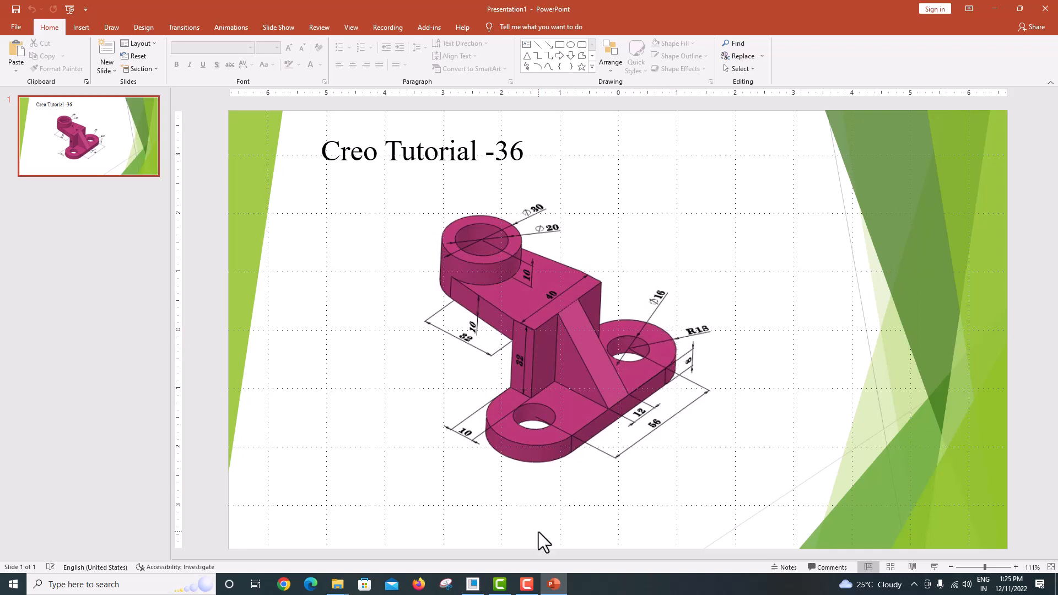
pyautogui.click(472, 584)
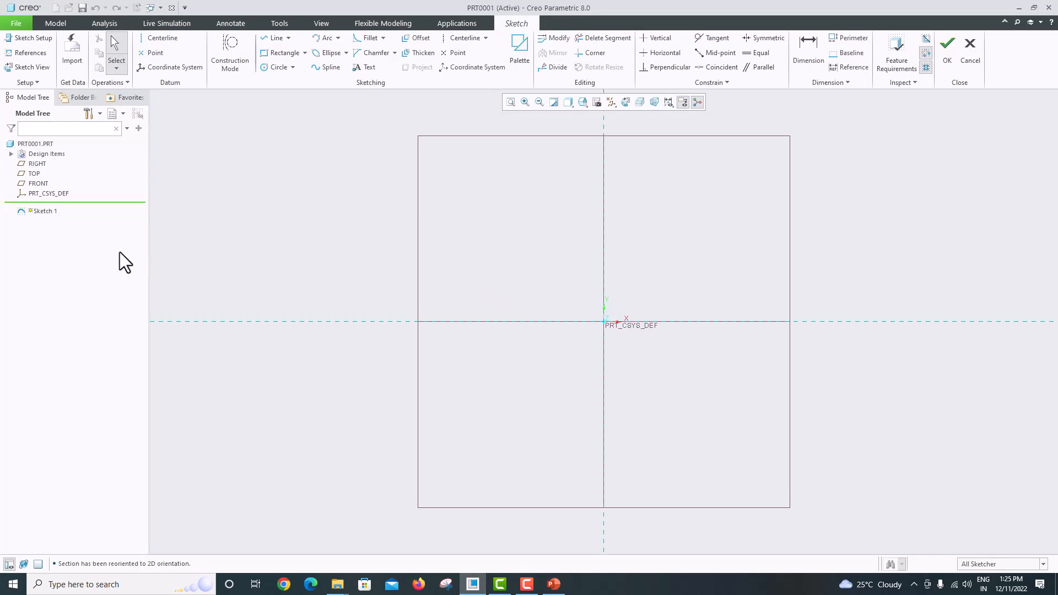
pyautogui.click(968, 51)
pyautogui.click(563, 313)
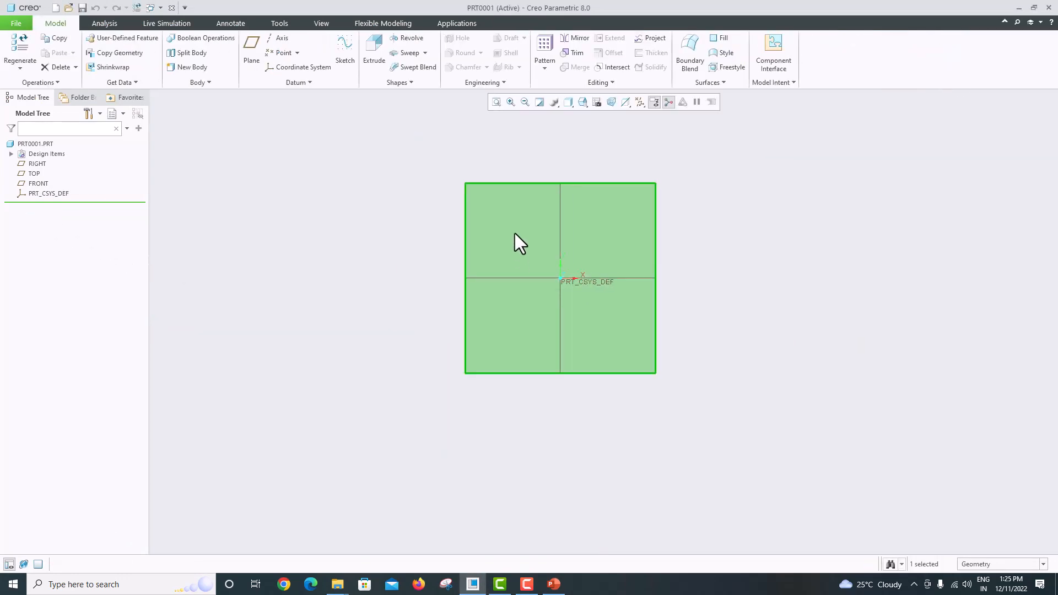
# Start a sketch on the TOP datum plane and orient the view parallel to the sketching plane
pyautogui.click(34, 173)
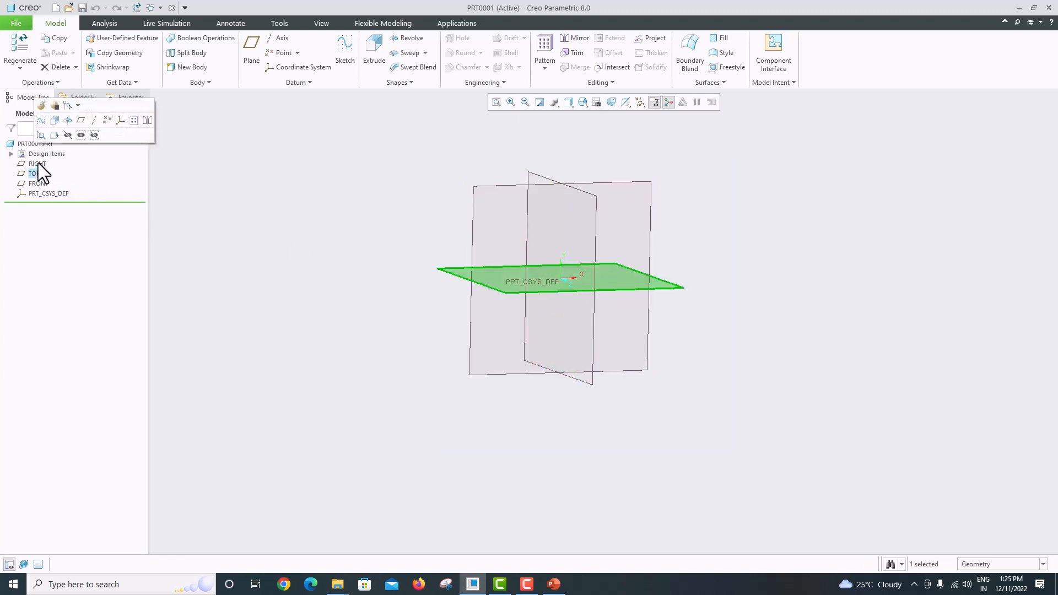
pyautogui.click(336, 48)
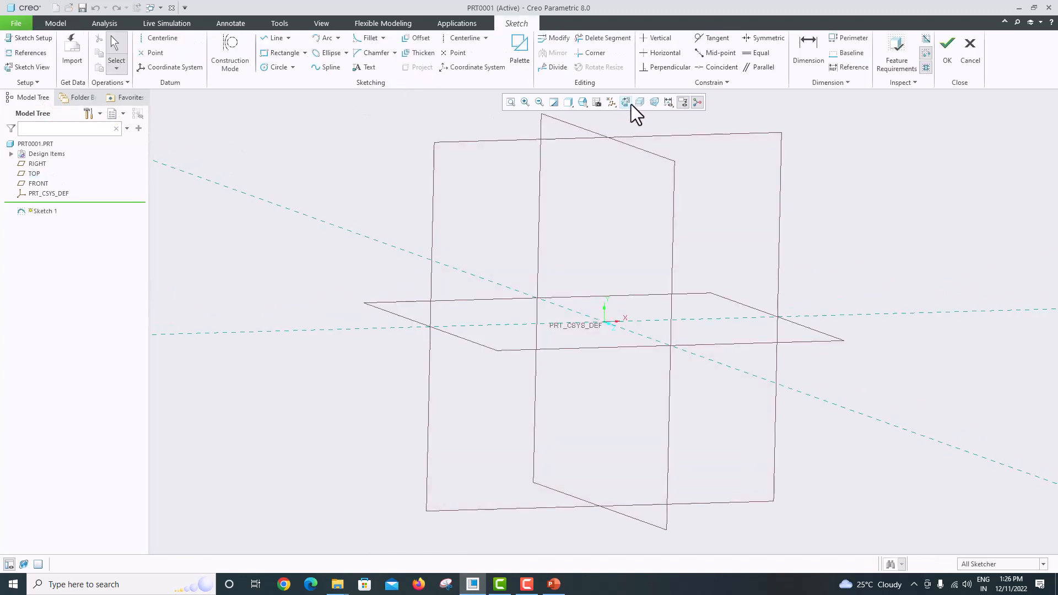
pyautogui.click(628, 103)
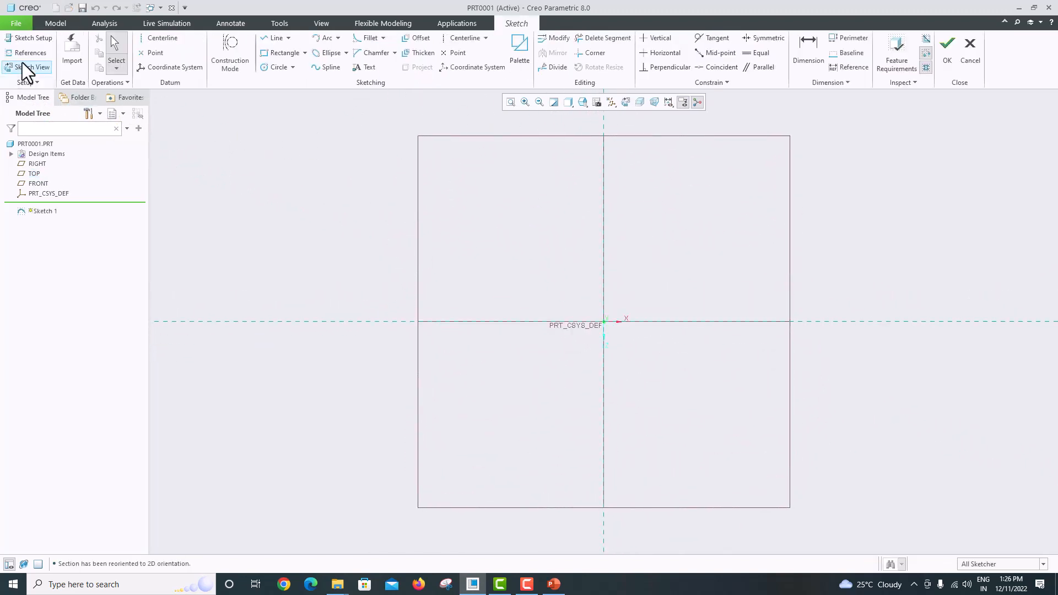
# Add a vertical and a horizontal datum centerline through the sketch origin
pyautogui.click(160, 39)
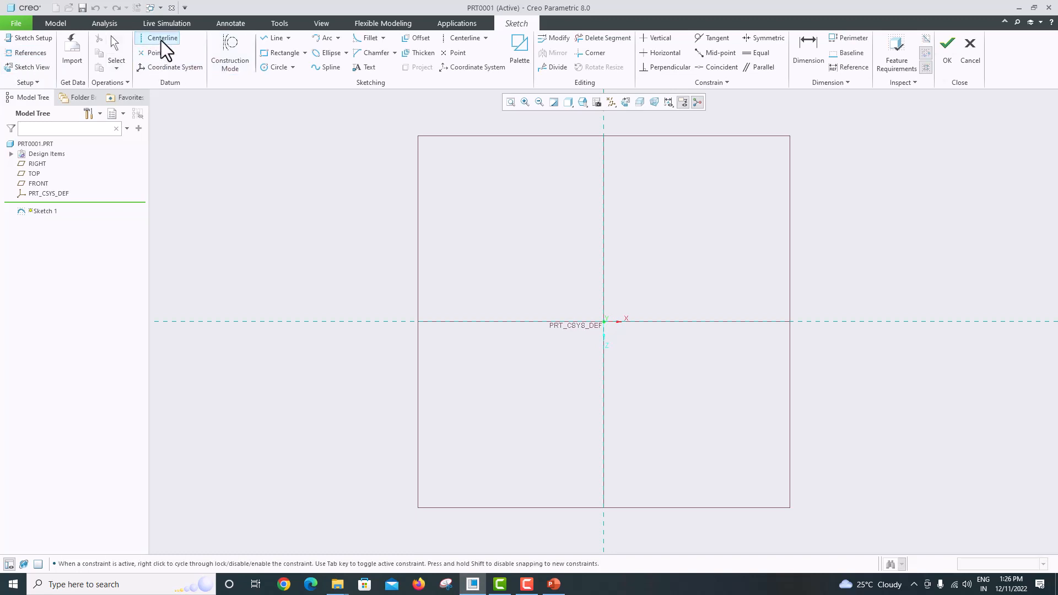
pyautogui.click(604, 190)
pyautogui.click(604, 165)
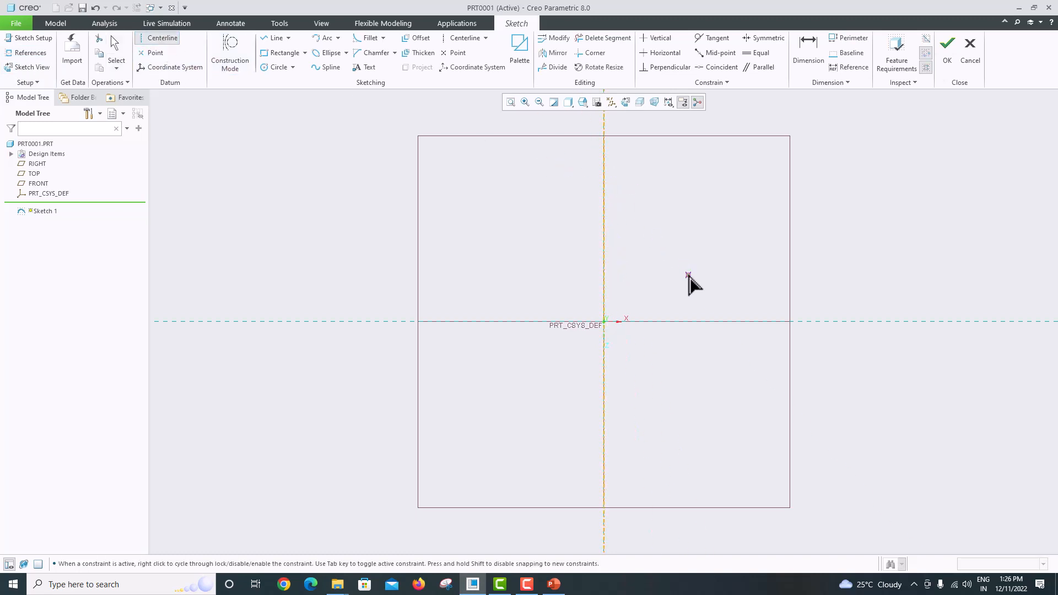
pyautogui.click(693, 321)
pyautogui.click(646, 322)
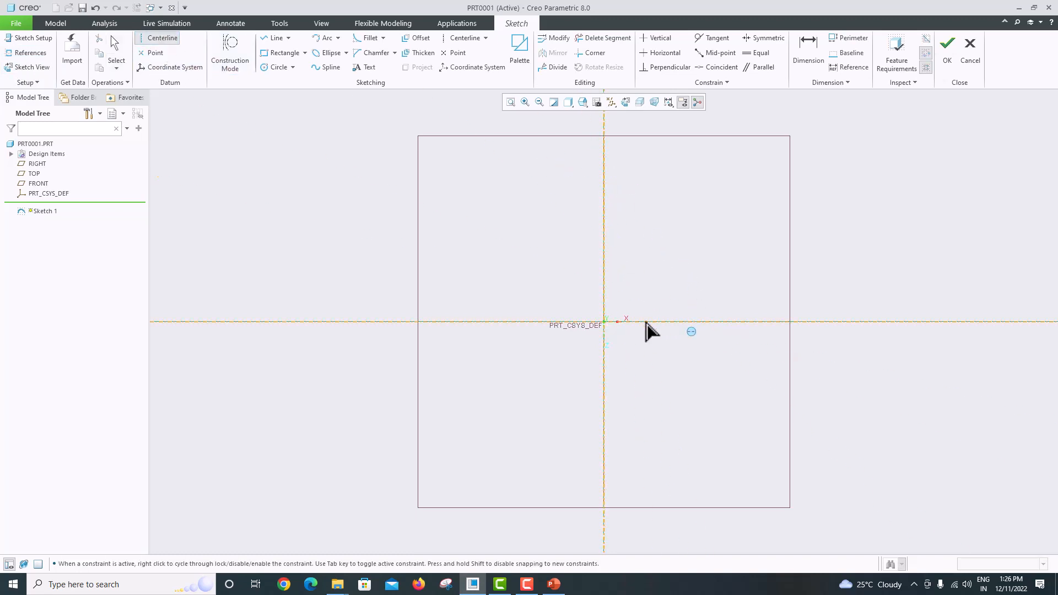
pyautogui.middleClick(668, 262)
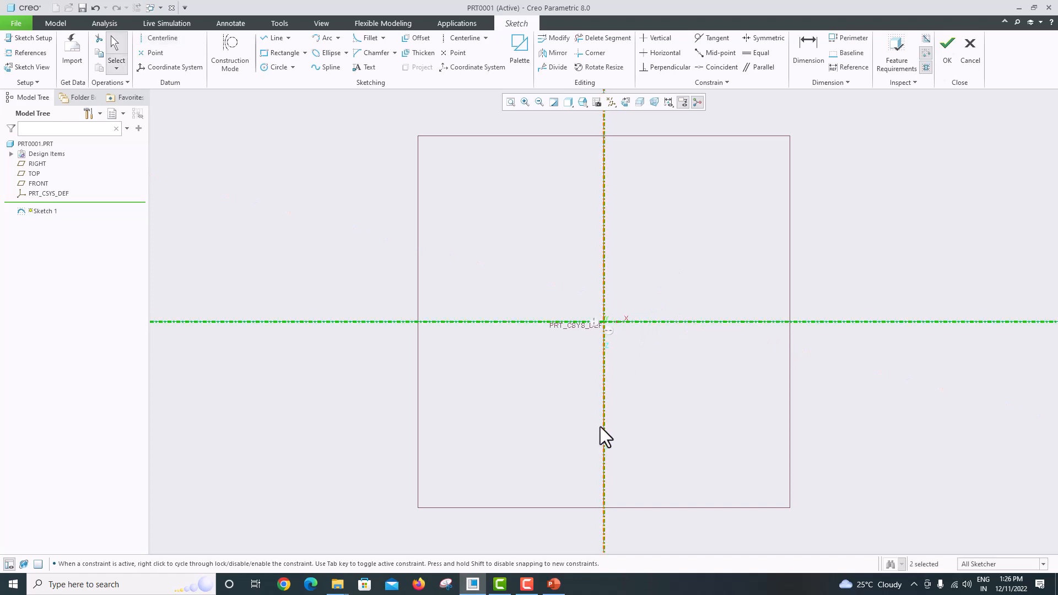
# Check the bracket drawing in PowerPoint, return to Creo and draw two equal circles about 111 mm in diameter on the horizontal centerline, one per side
pyautogui.click(554, 583)
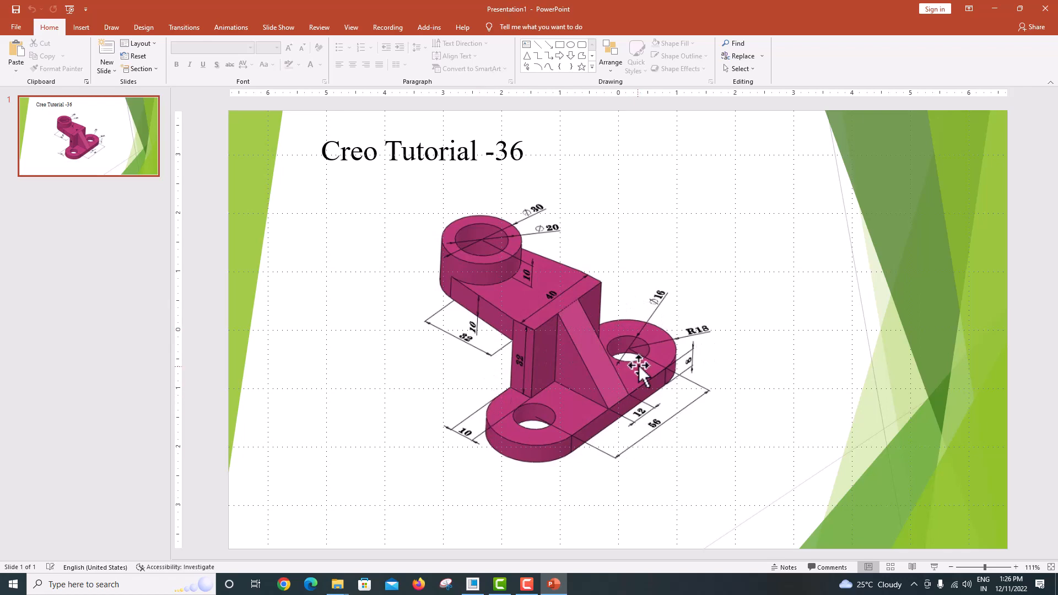
pyautogui.click(472, 584)
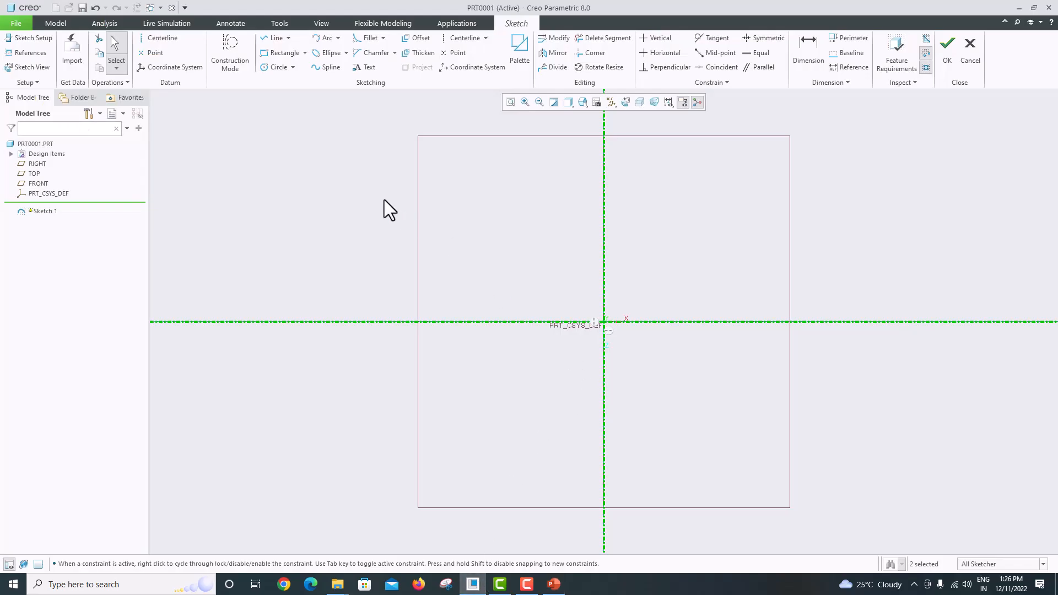
pyautogui.click(273, 68)
pyautogui.click(465, 321)
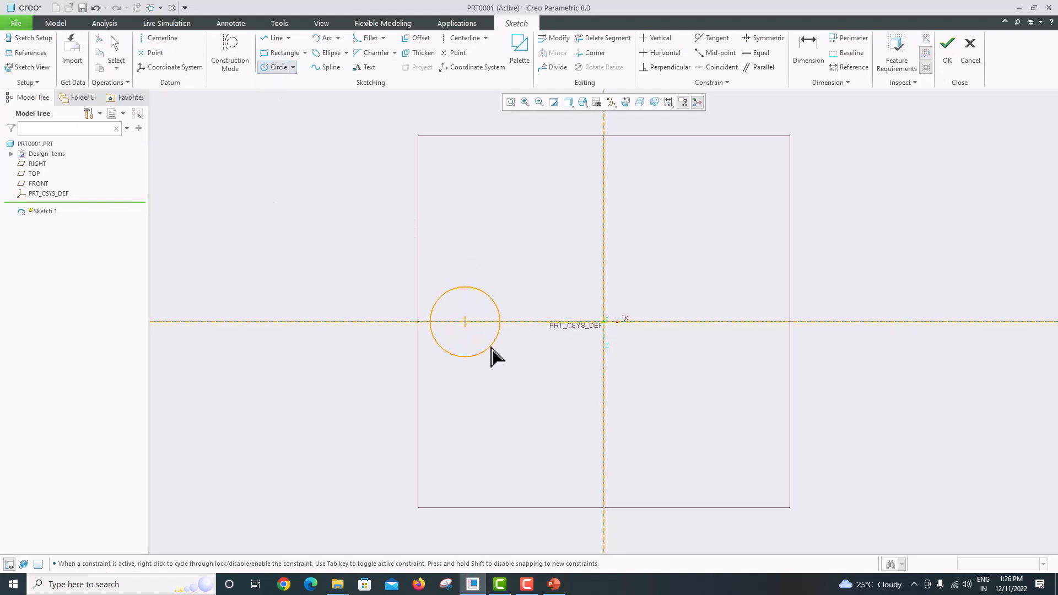
pyautogui.click(490, 355)
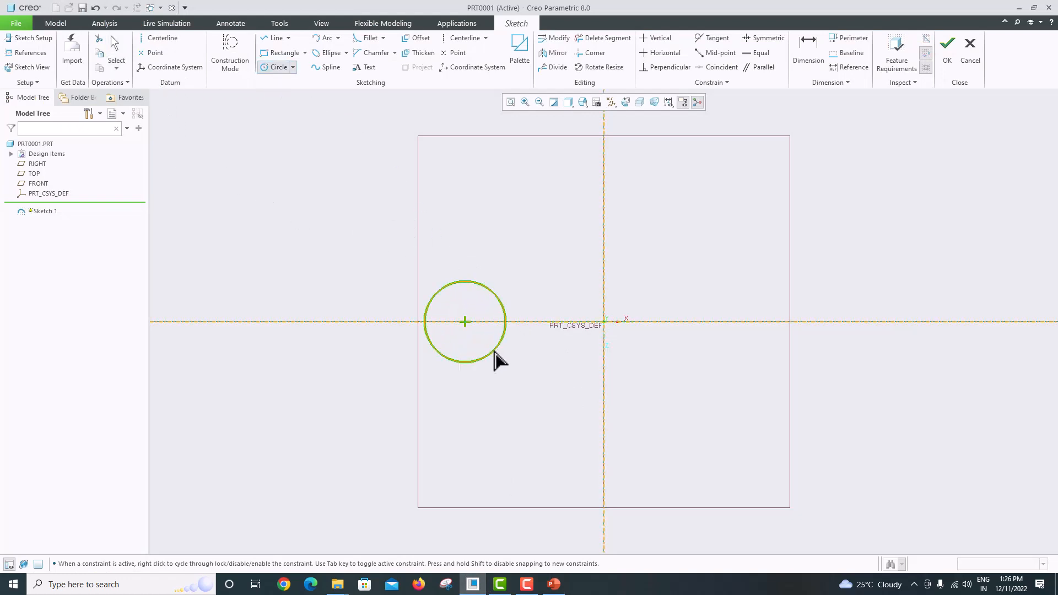
pyautogui.click(729, 323)
pyautogui.click(760, 367)
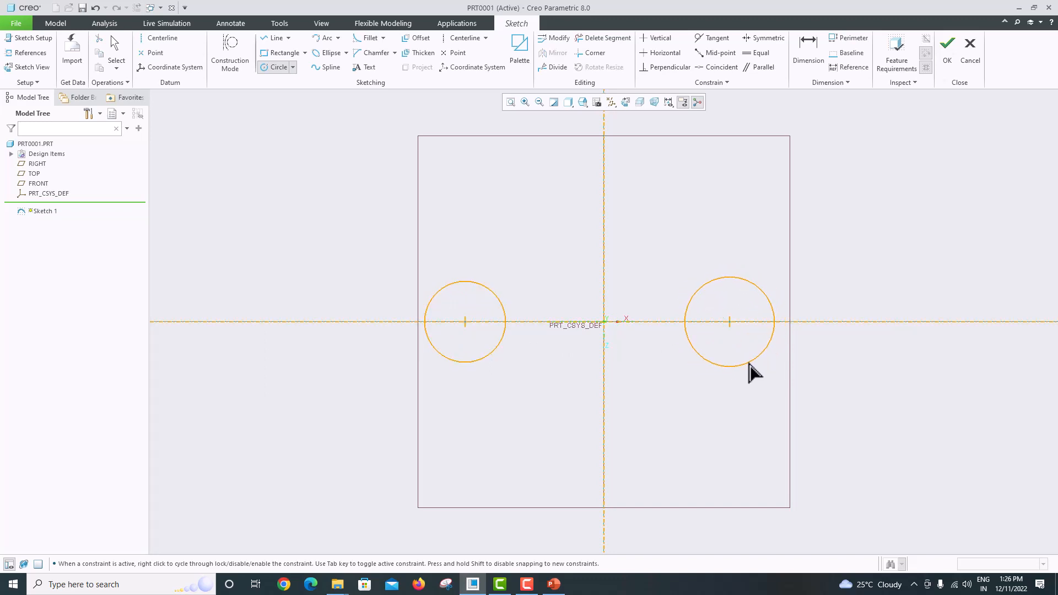
pyautogui.click(750, 371)
pyautogui.middleClick(763, 232)
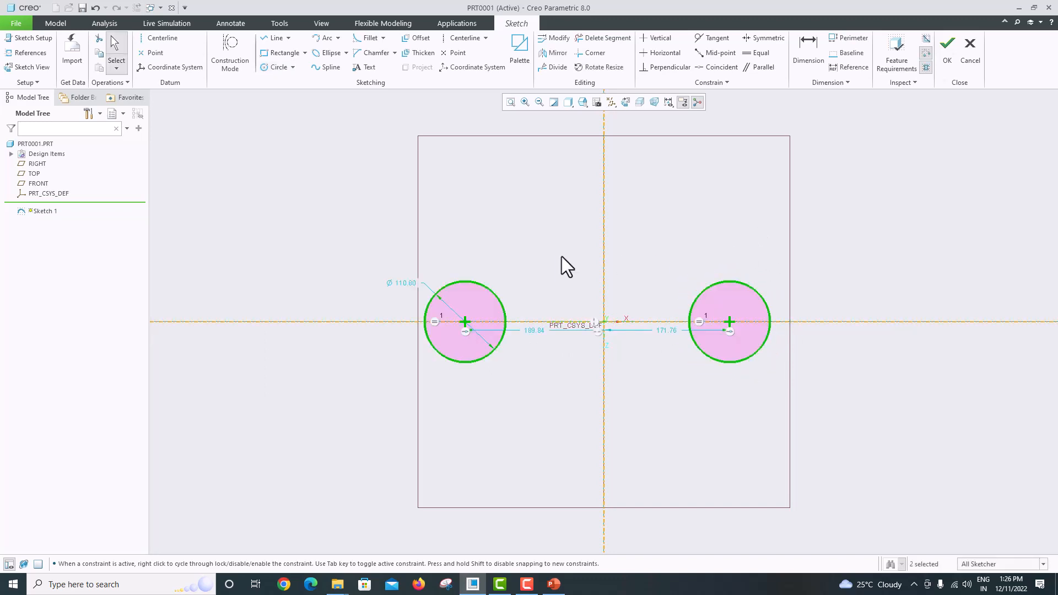
# Set the diameter of the two equal circles to 18 mm
pyautogui.doubleClick(399, 283)
pyautogui.write('18')
pyautogui.press('Return')
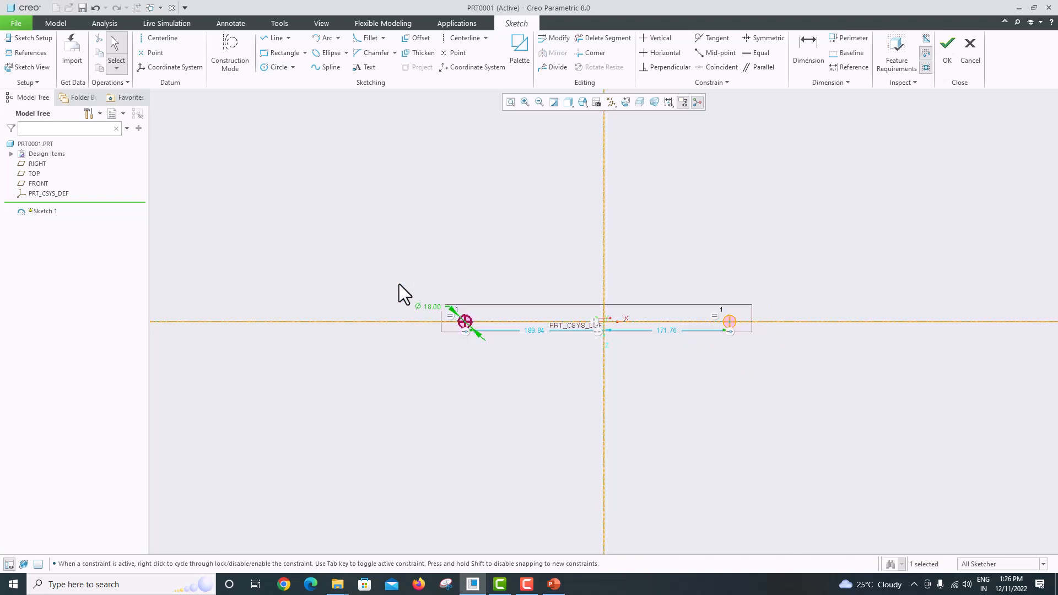
# Set each circle centre's distance from the vertical centerline to 56/2 mm and move one distance dimension farther below the circles
pyautogui.doubleClick(532, 330)
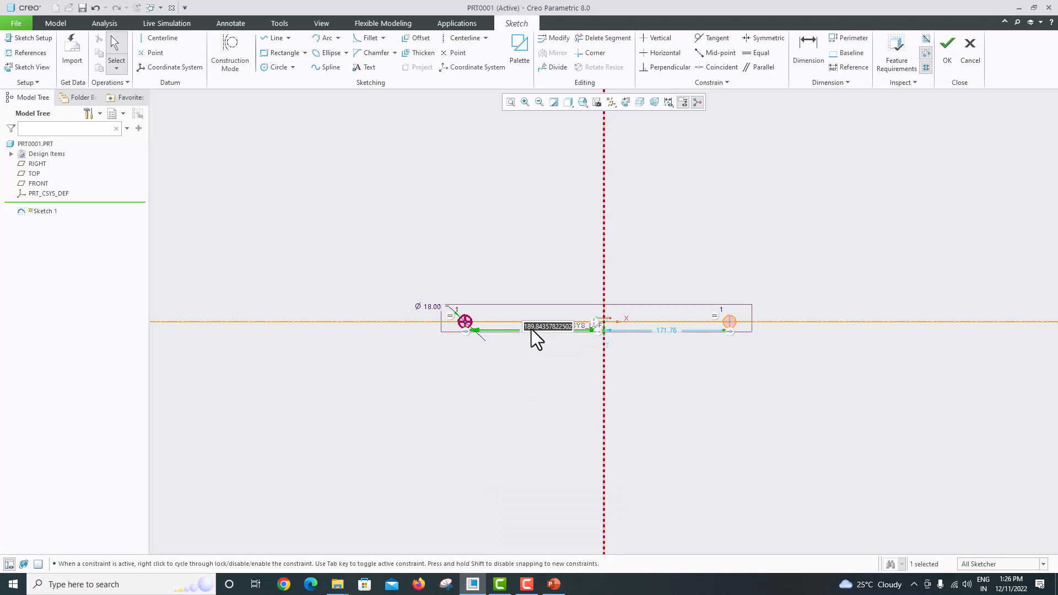
pyautogui.write('56/2')
pyautogui.press('Return')
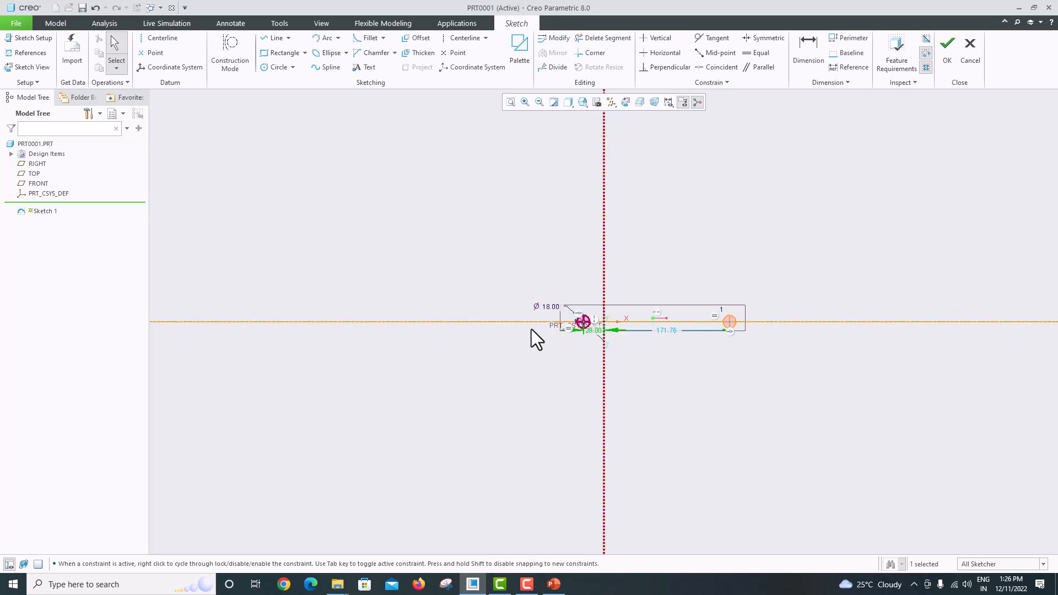
pyautogui.doubleClick(673, 333)
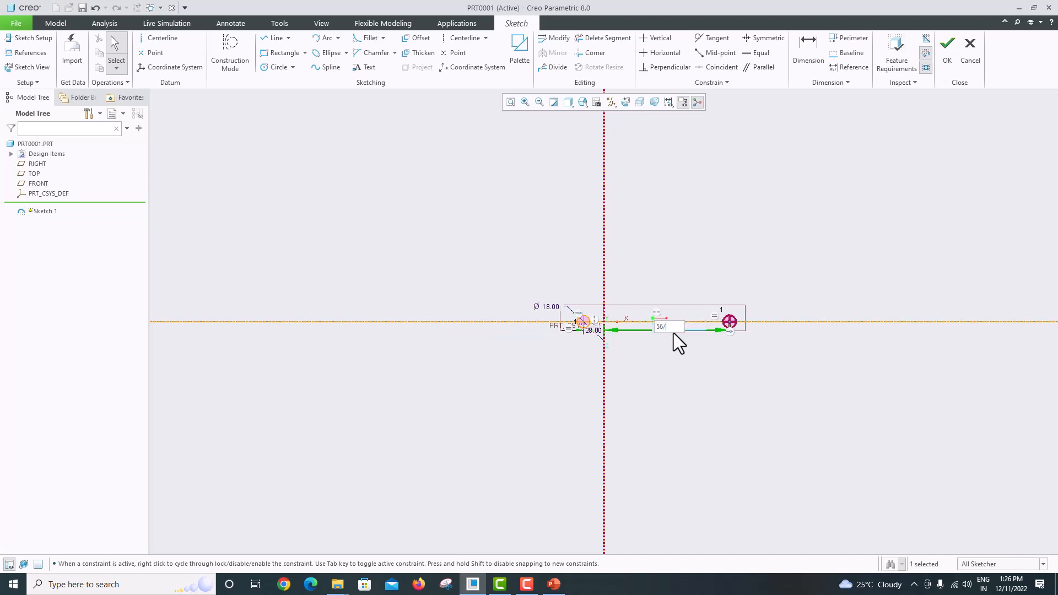
pyautogui.press('Return')
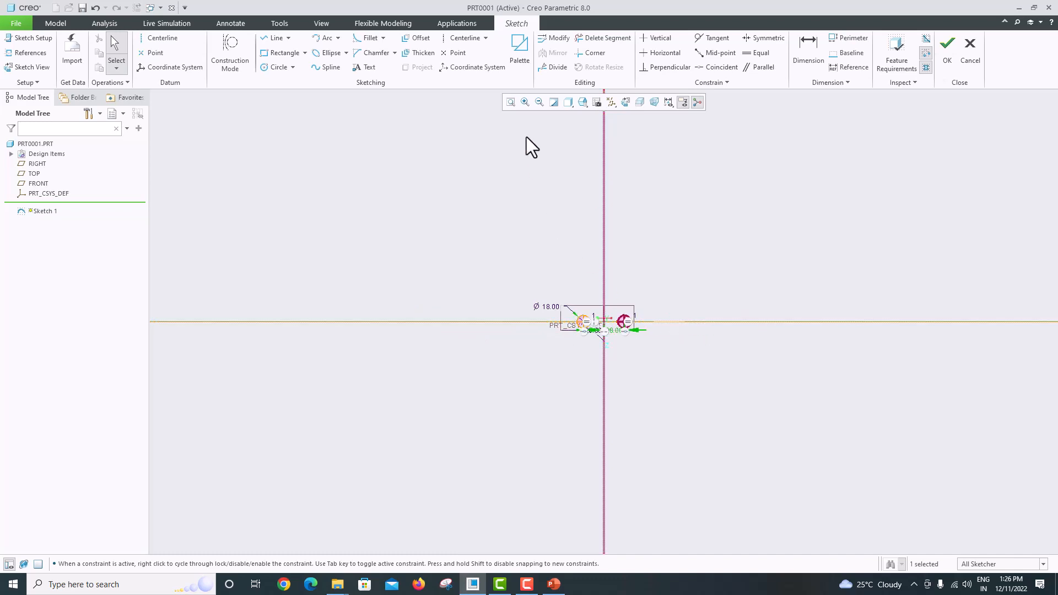
pyautogui.click(511, 104)
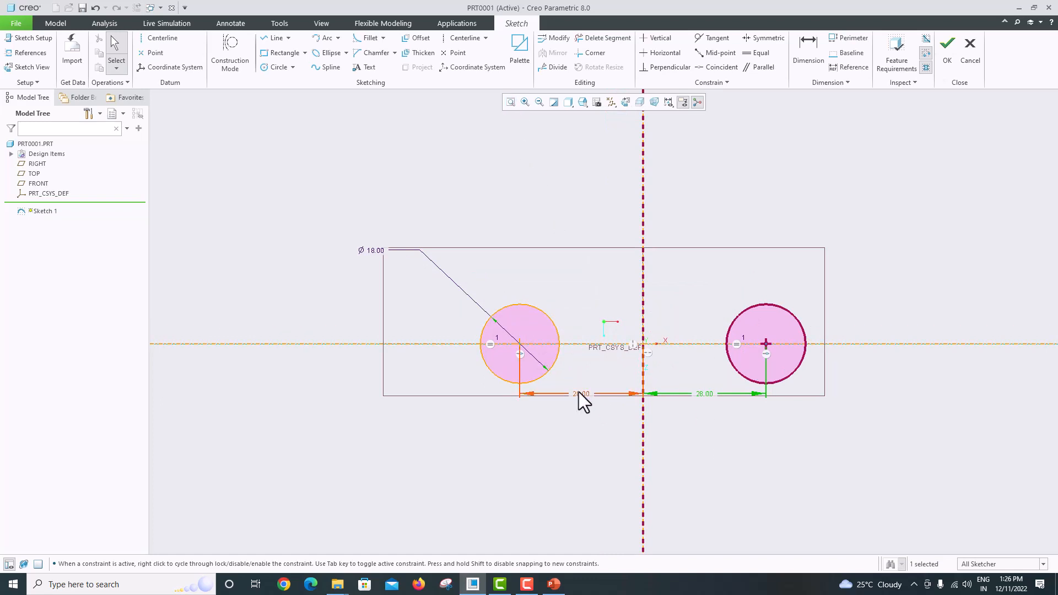
pyautogui.moveTo(581, 393); pyautogui.dragTo(578, 417)
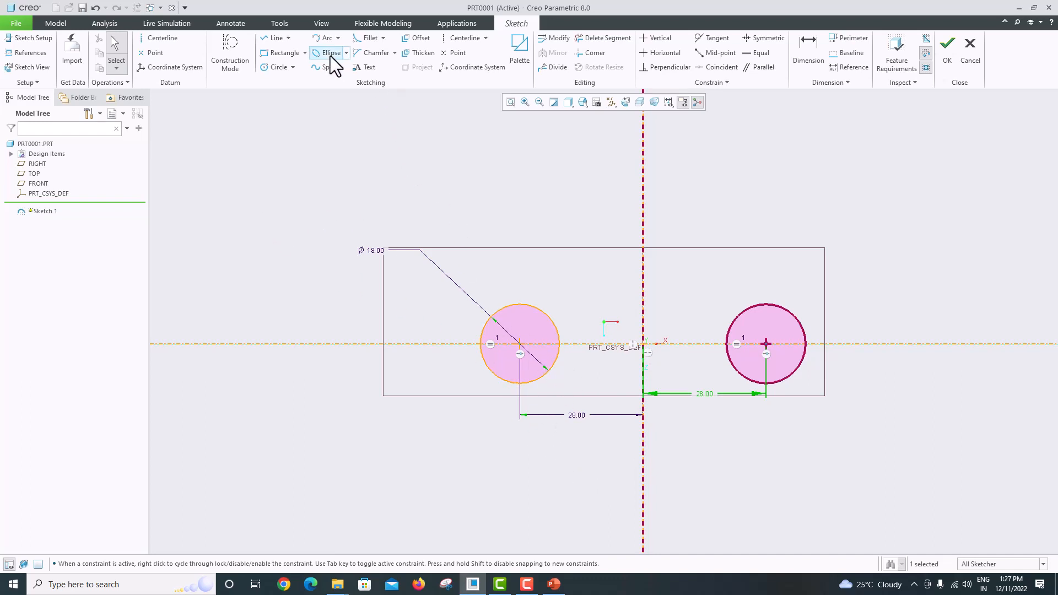
# Draw equal larger circles about 37 mm in diameter, concentric with the two existing circles
pyautogui.click(276, 66)
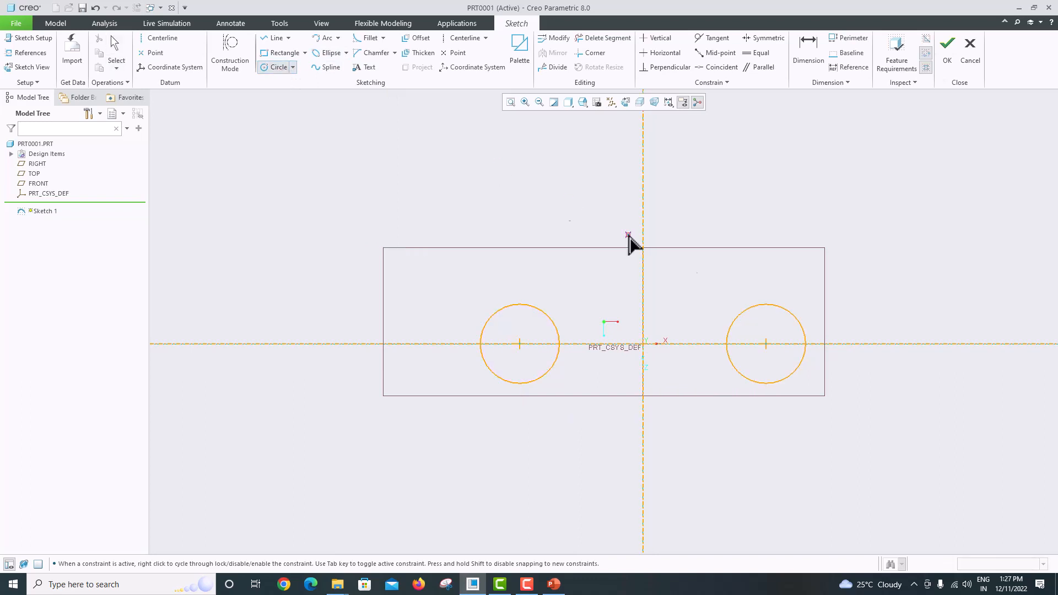
pyautogui.click(765, 343)
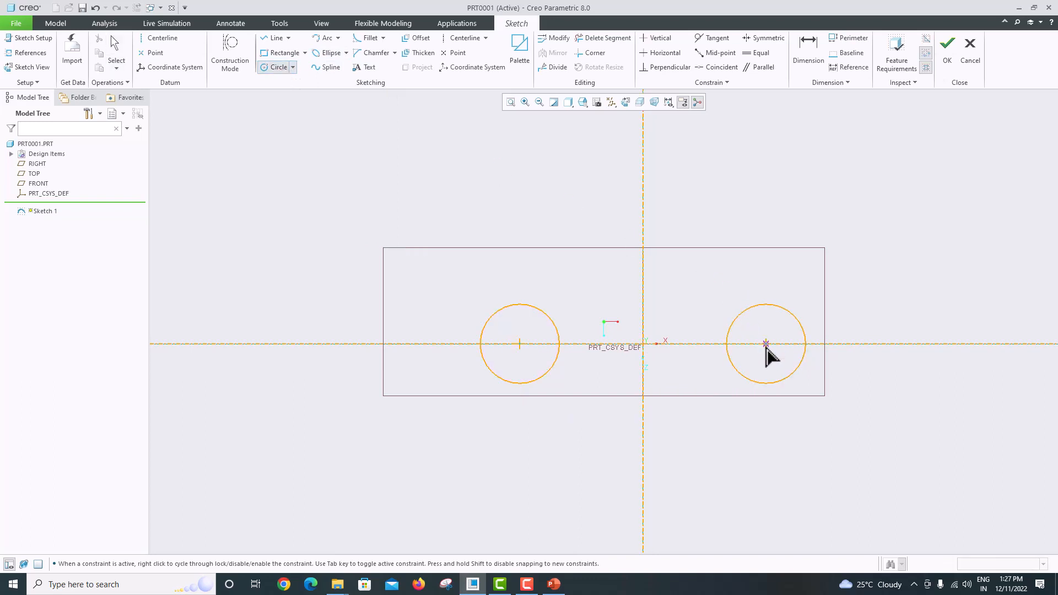
pyautogui.click(811, 413)
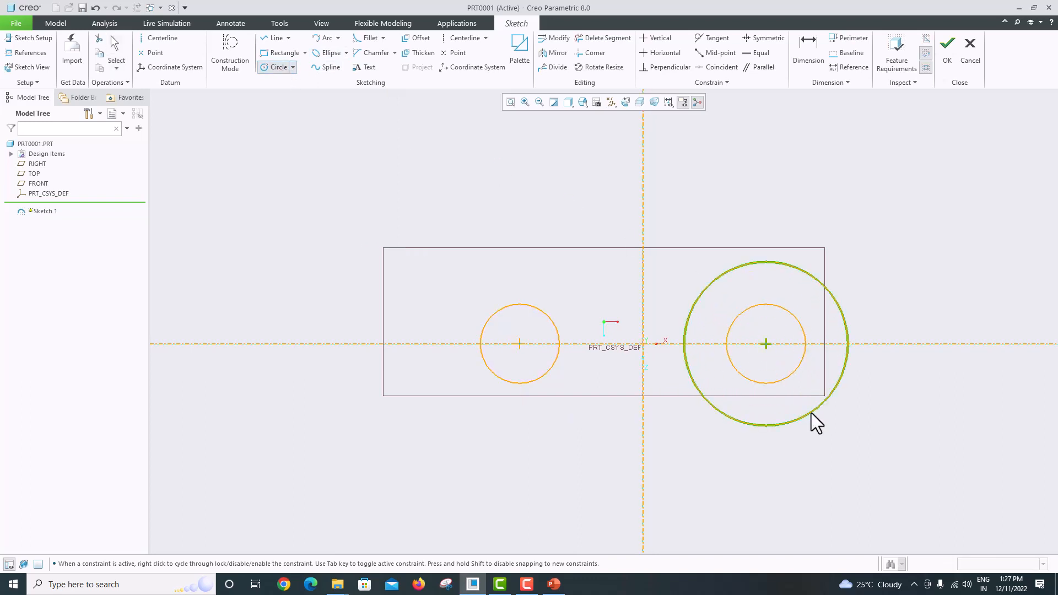
pyautogui.click(520, 344)
pyautogui.click(565, 416)
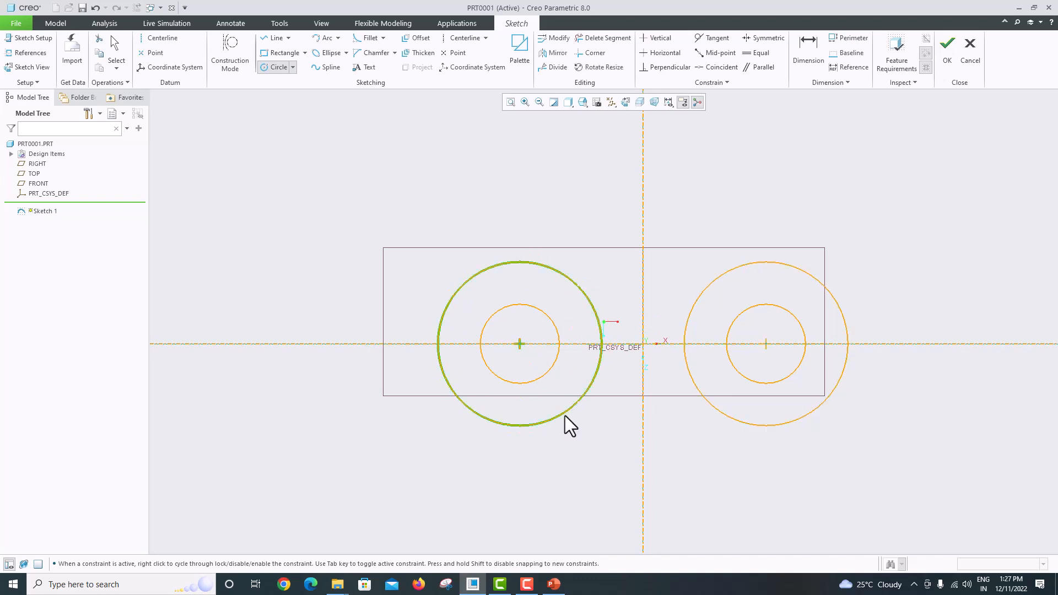
pyautogui.middleClick(630, 272)
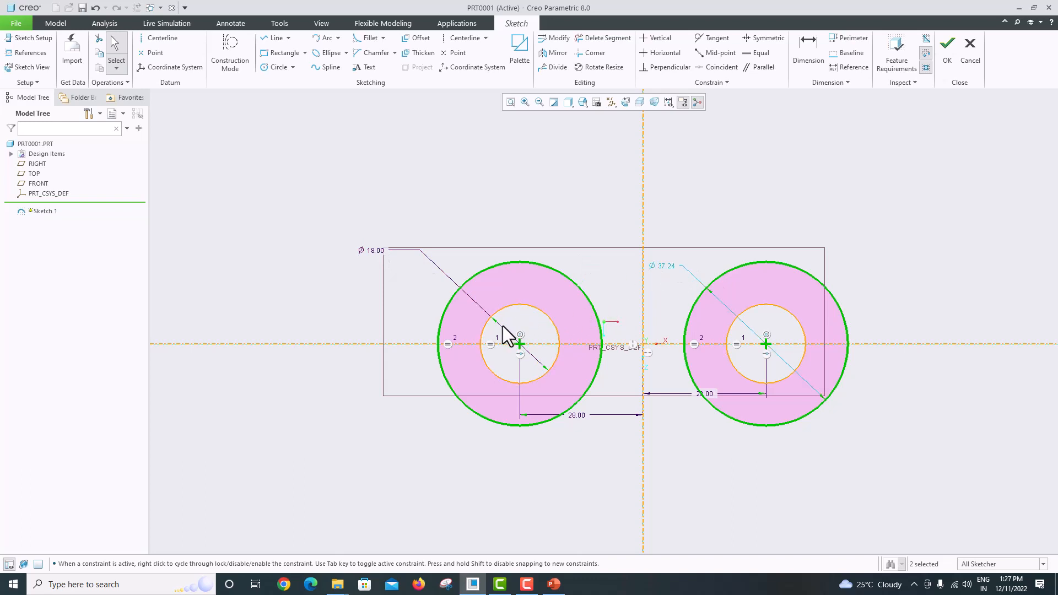
# Set the inner circles' diameter to 16 mm and the outer circles' diameter to 18 mm
pyautogui.doubleClick(371, 250)
pyautogui.write('1')
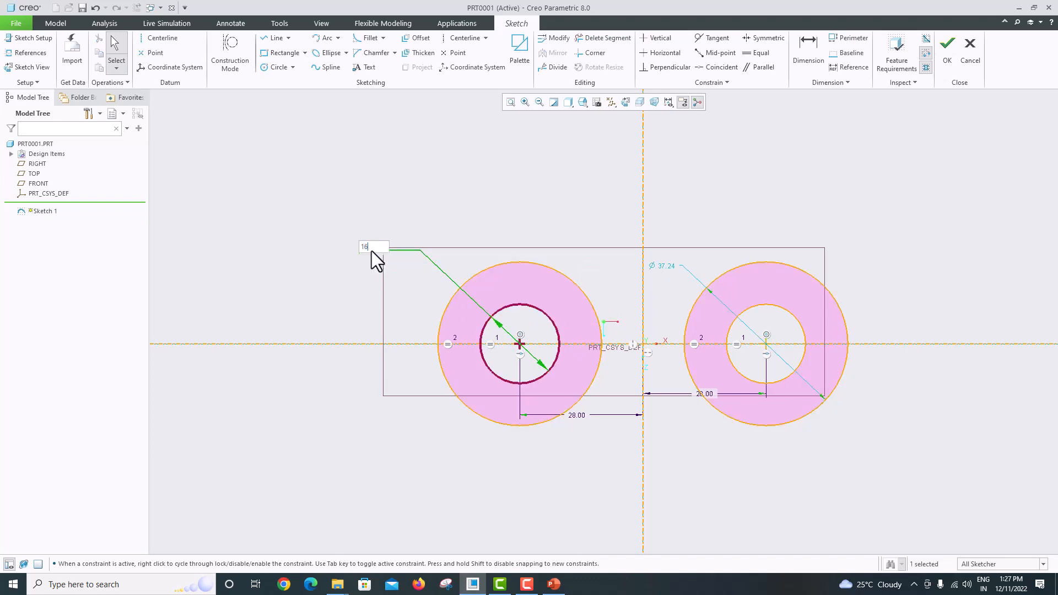
pyautogui.write('6')
pyautogui.press('Return')
pyautogui.doubleClick(663, 268)
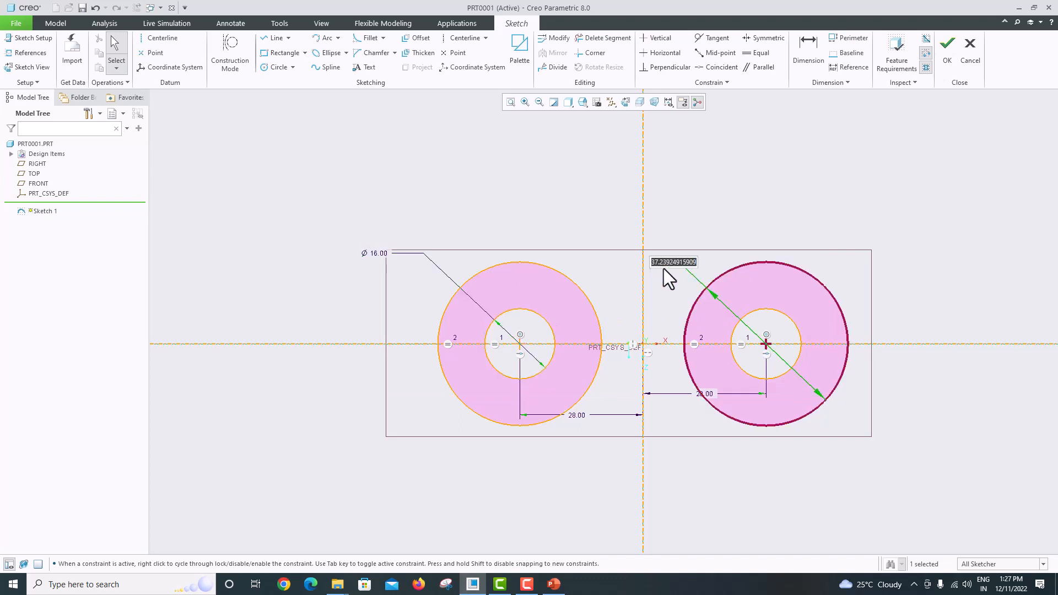
pyautogui.write('18')
pyautogui.press('Return')
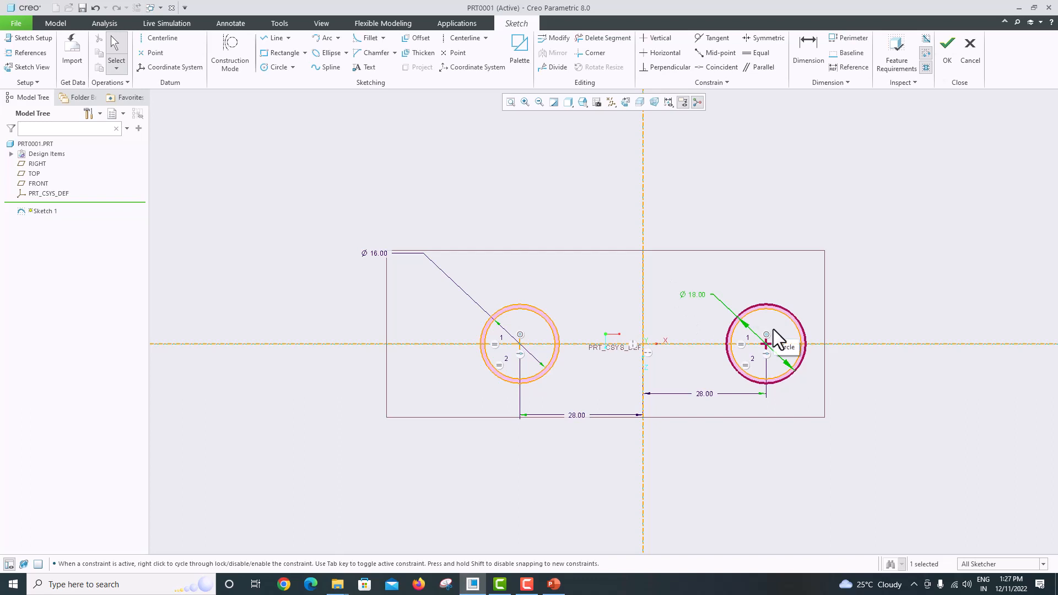
# Set the diameter of the two equal outer circles to 36 mm
pyautogui.doubleClick(691, 295)
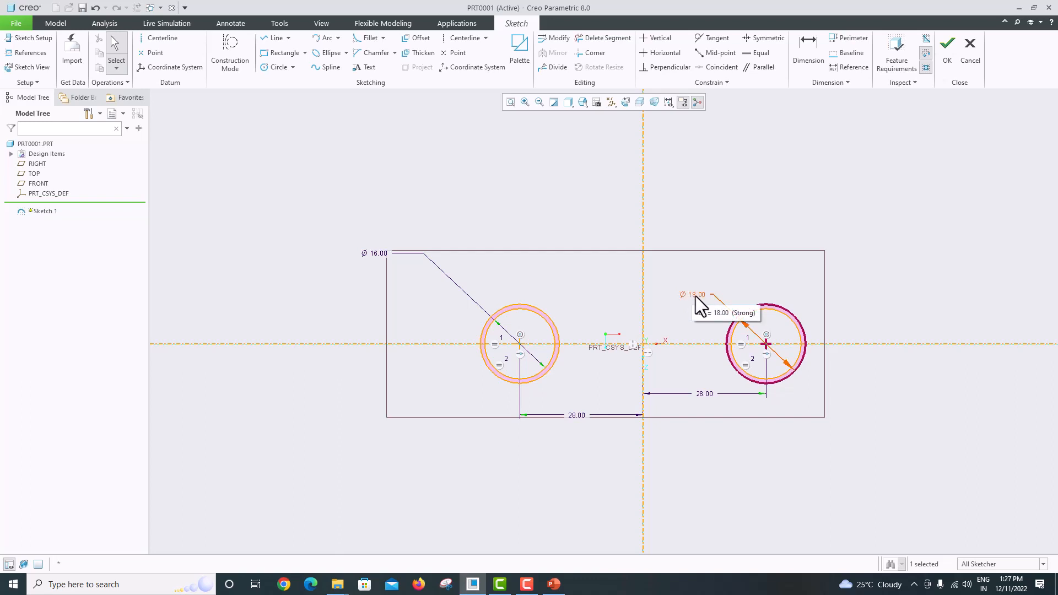
pyautogui.press('Return')
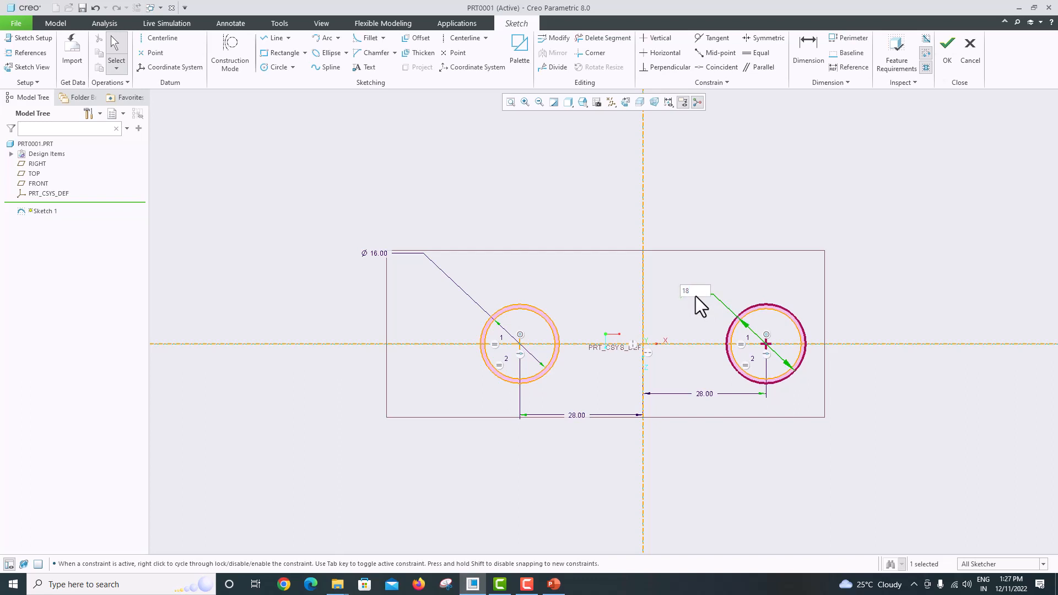
pyautogui.press('Return')
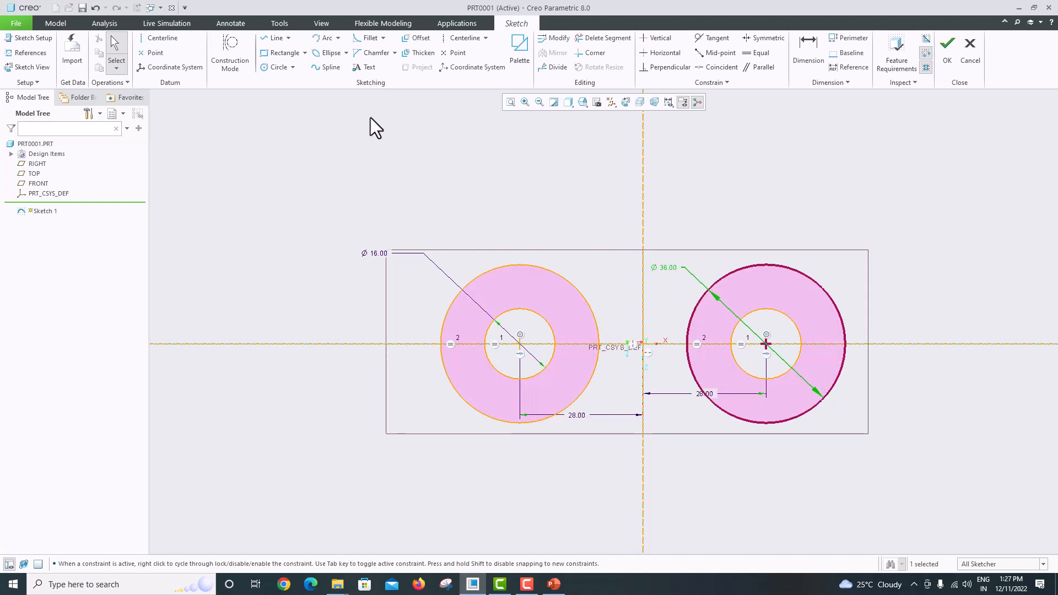
# Draw two horizontal lines joining the outer circles, one between their lowest points and one between their highest points
pyautogui.click(271, 39)
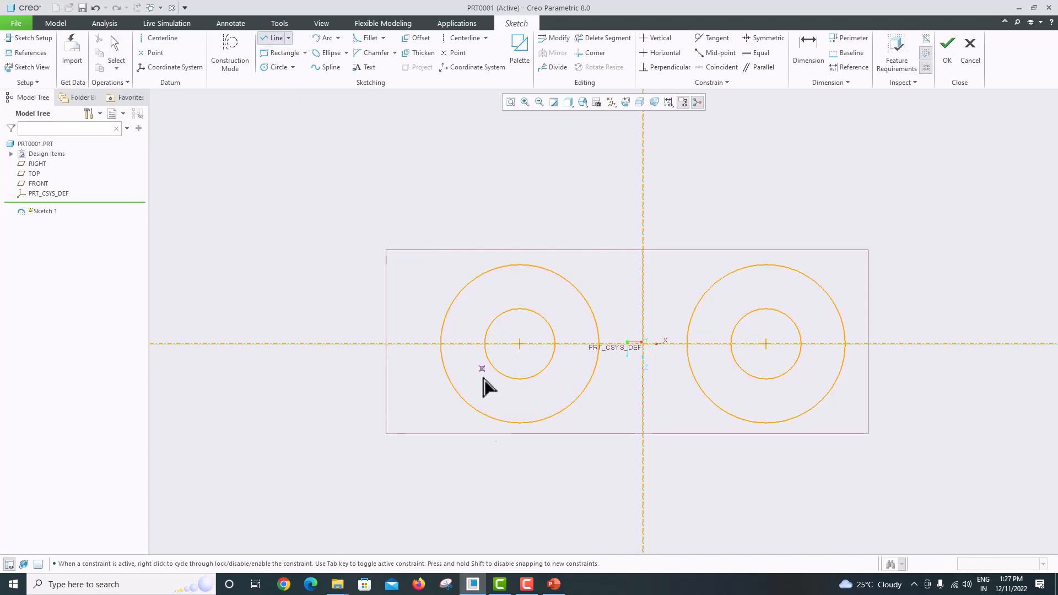
pyautogui.click(519, 423)
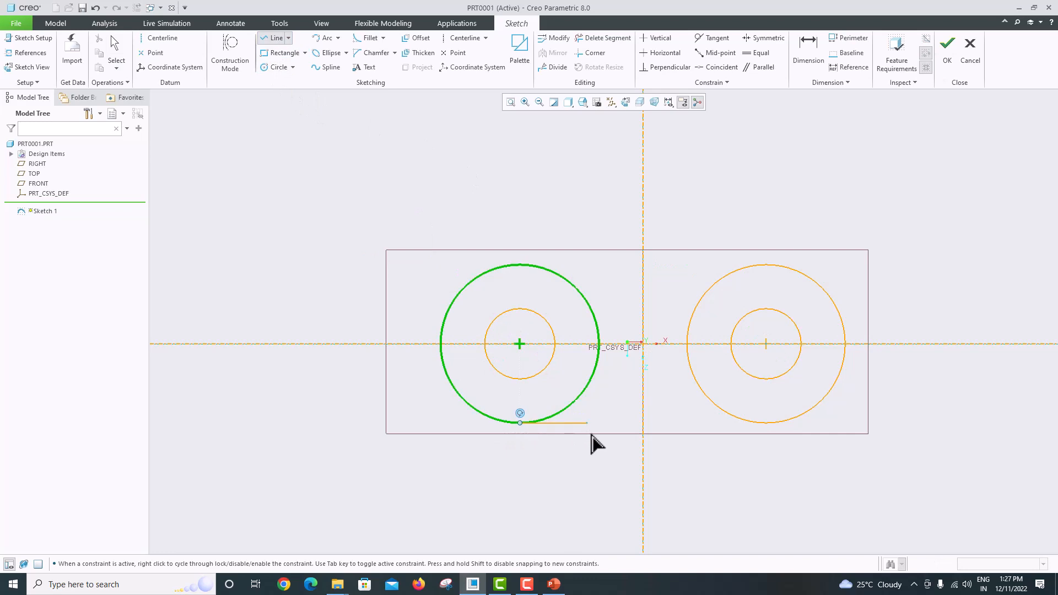
pyautogui.click(766, 425)
pyautogui.middleClick(706, 364)
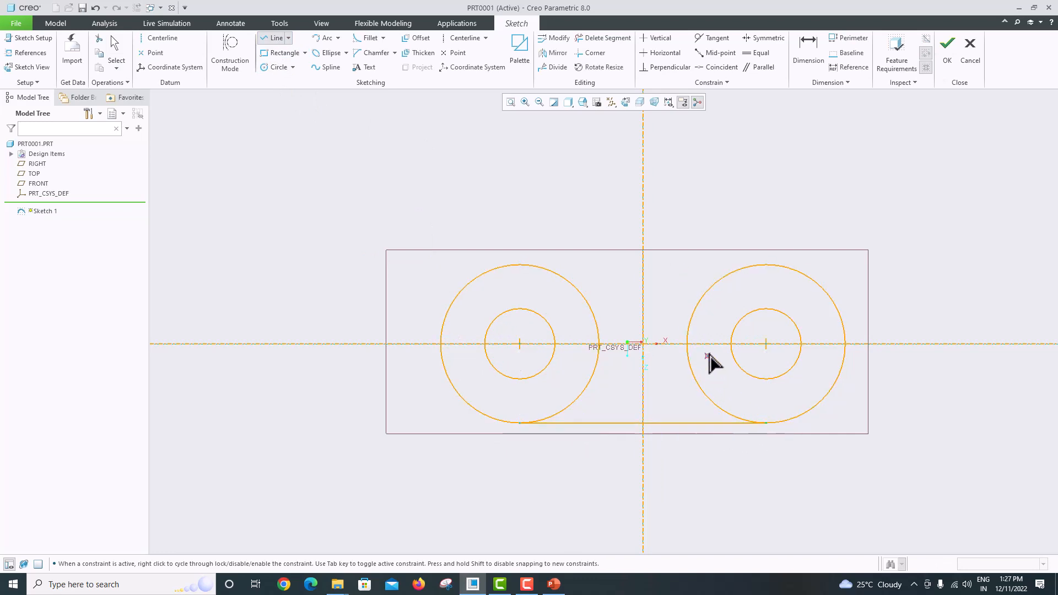
pyautogui.click(767, 266)
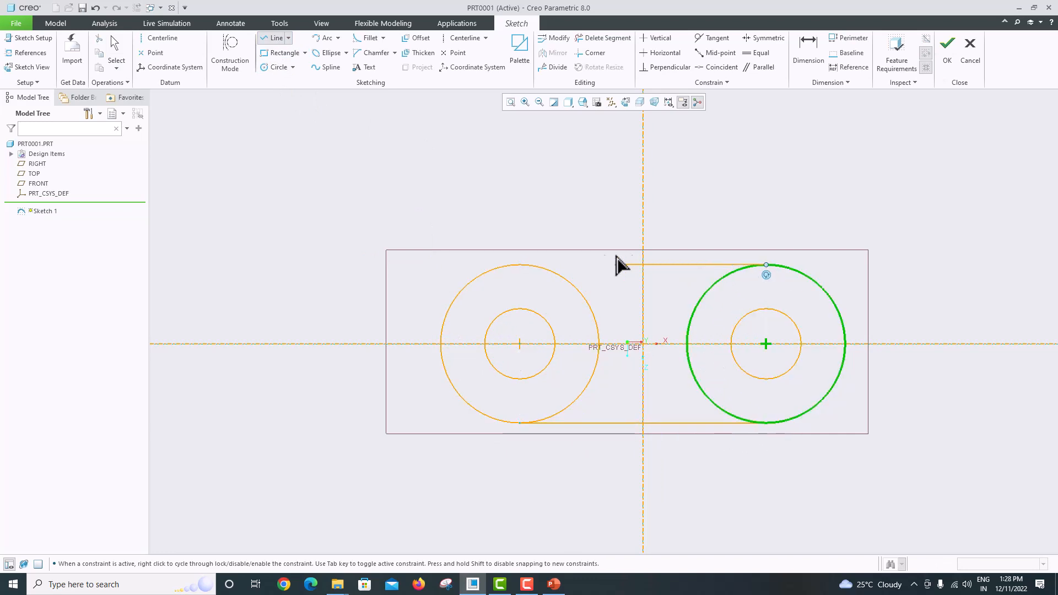
pyautogui.click(520, 265)
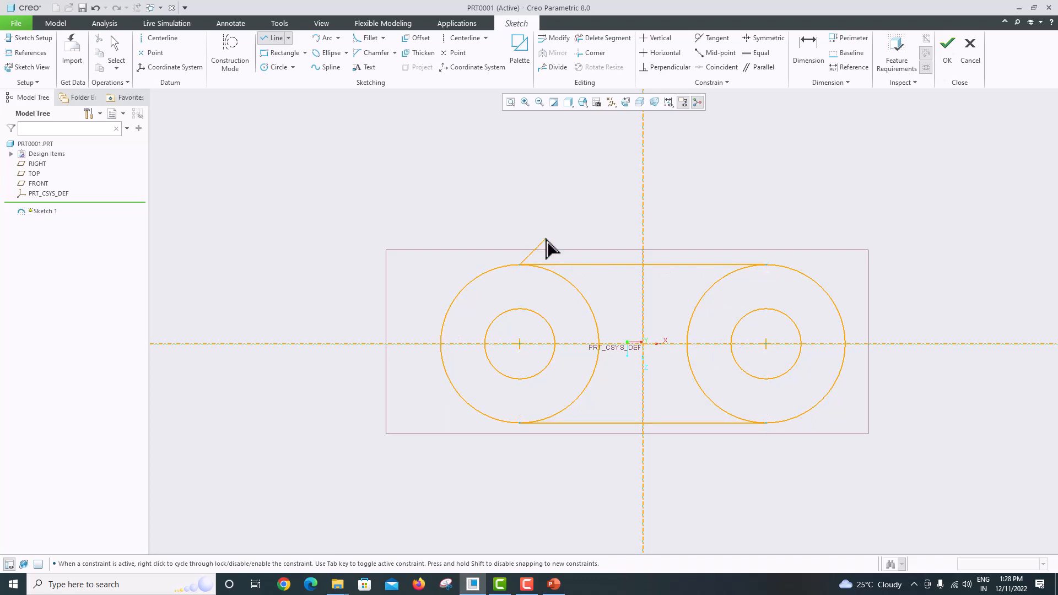
pyautogui.middleClick(546, 249)
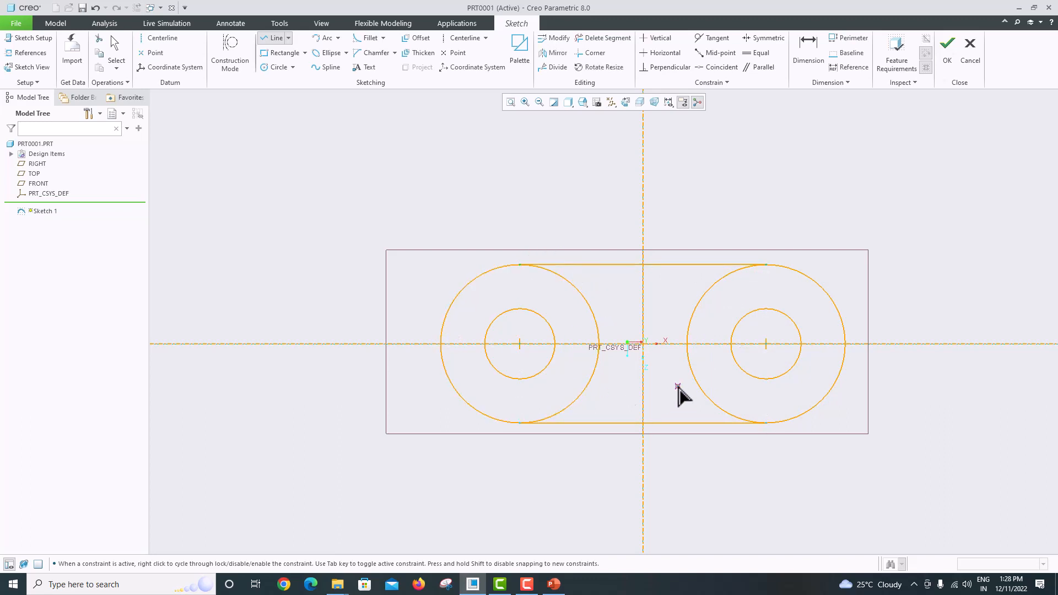
pyautogui.middleClick(653, 302)
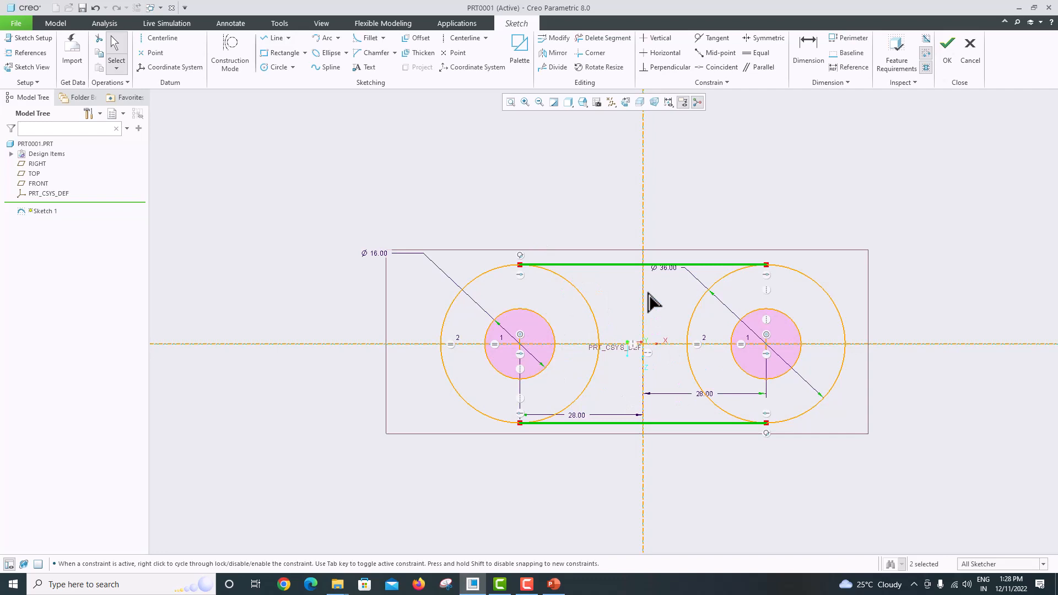
# Trim away the inner halves of both outer circles to leave a closed slot-shaped outline, and finish the sketch
pyautogui.click(604, 38)
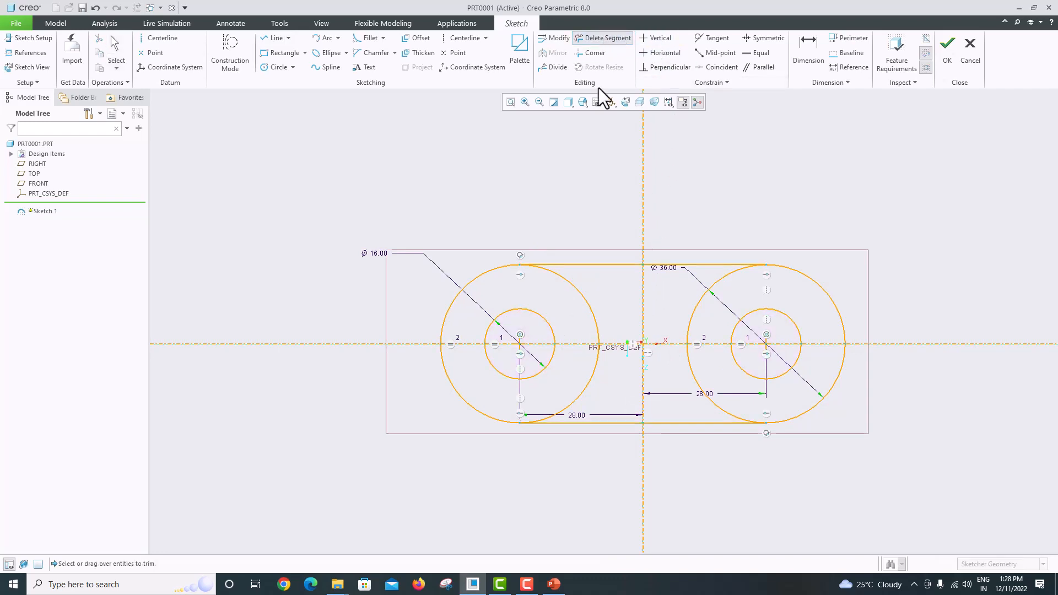
pyautogui.click(594, 315)
pyautogui.click(597, 359)
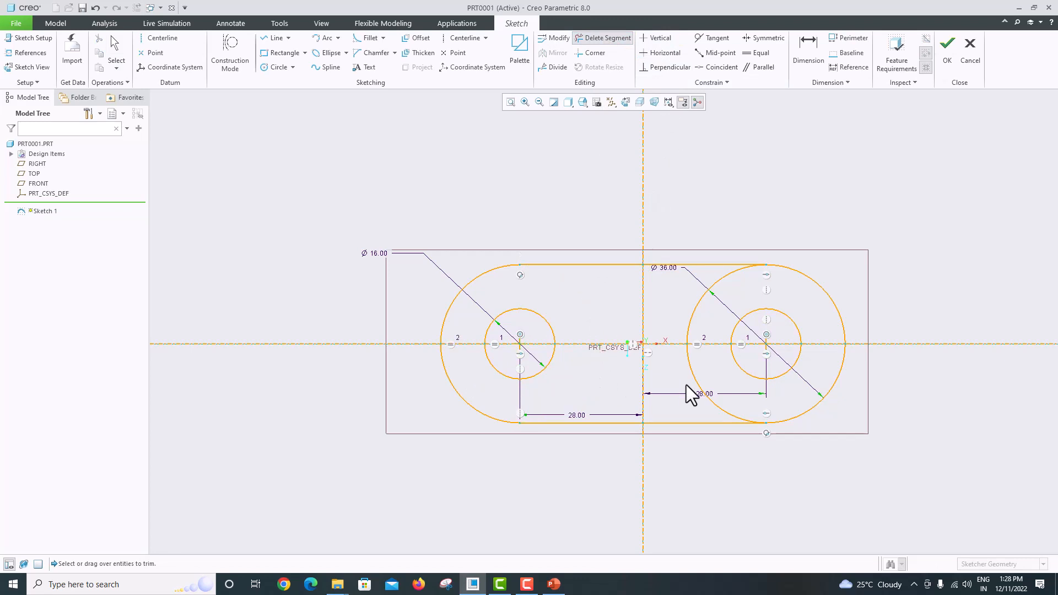
pyautogui.click(706, 400)
pyautogui.click(691, 313)
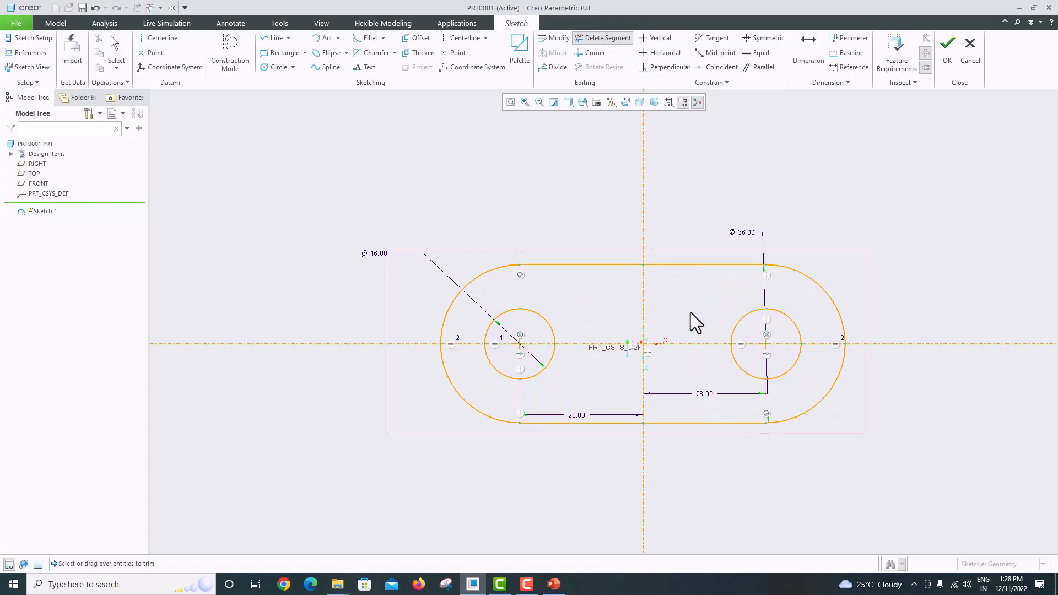
pyautogui.middleClick(742, 194)
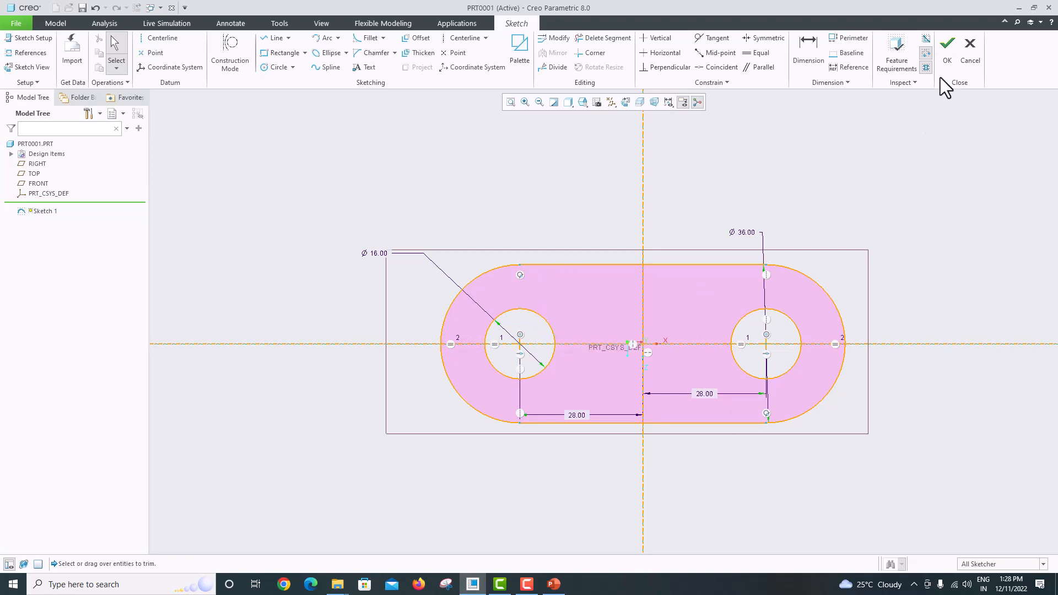
pyautogui.click(944, 61)
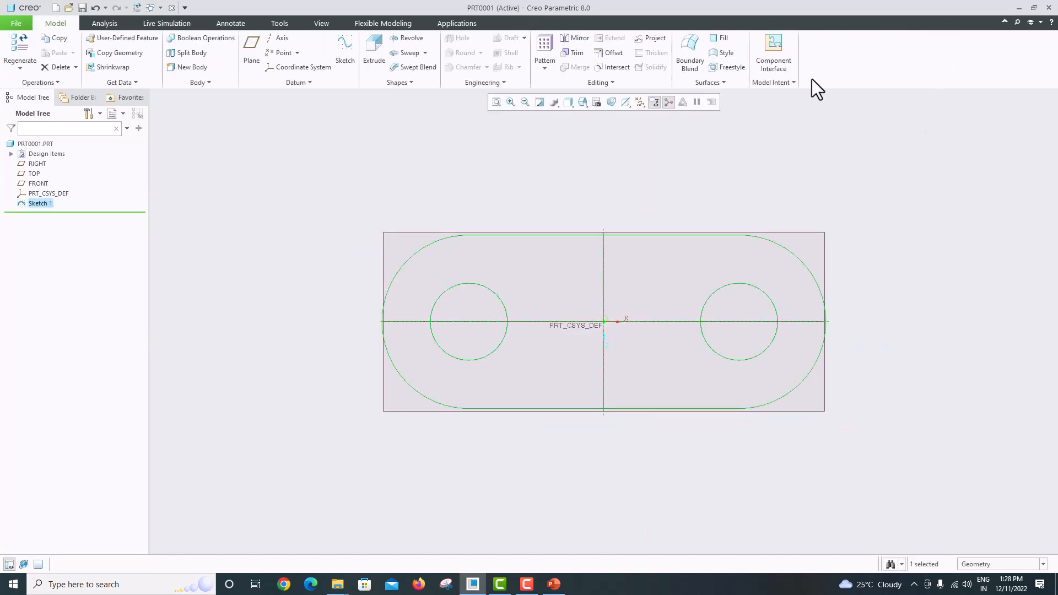
# Extrude the base plate sketch as a solid, symmetrically about the sketch plane, with a depth of 8 mm
pyautogui.click(382, 61)
pyautogui.moveTo(428, 138); pyautogui.dragTo(477, 153, button='middle')
pyautogui.moveTo(485, 155)
pyautogui.mouseDown(button='middle')
pyautogui.moveTo(493, 160)
pyautogui.moveTo(479, 165)
pyautogui.mouseUp(button='middle')
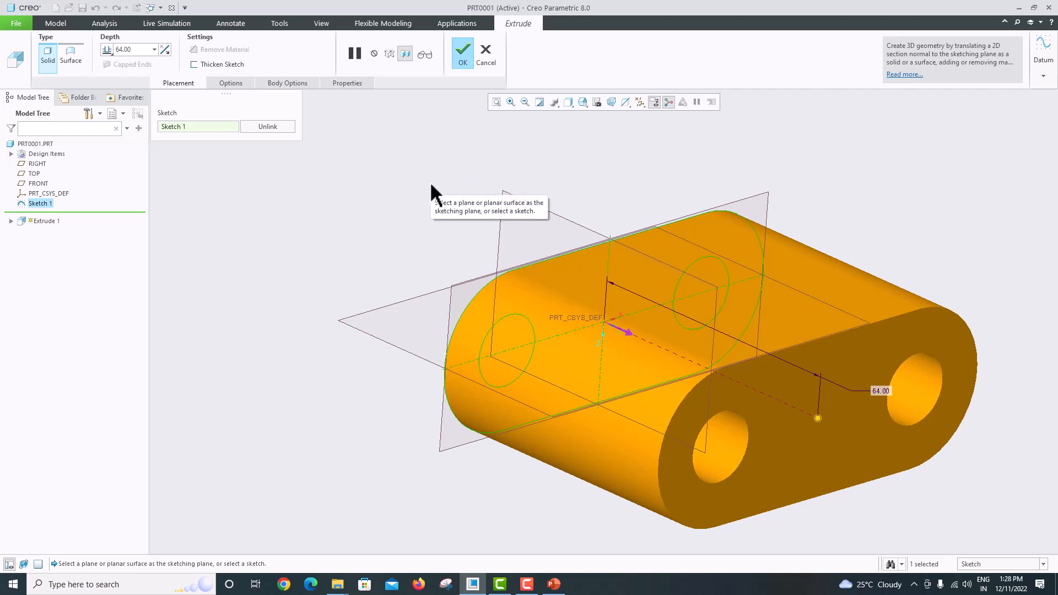
pyautogui.click(112, 50)
pyautogui.click(121, 74)
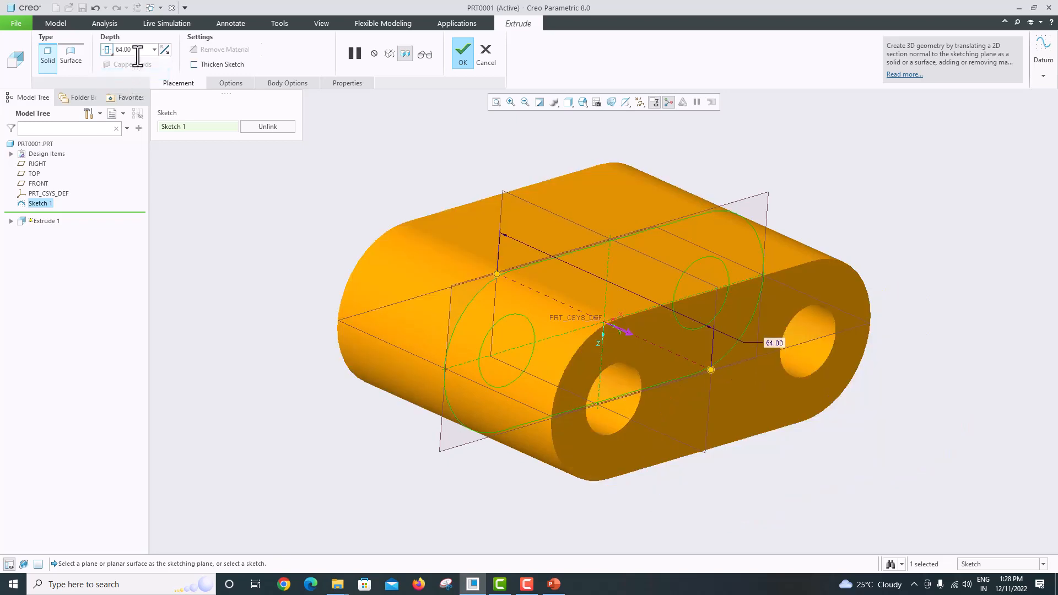
pyautogui.doubleClick(138, 49)
pyautogui.write('8')
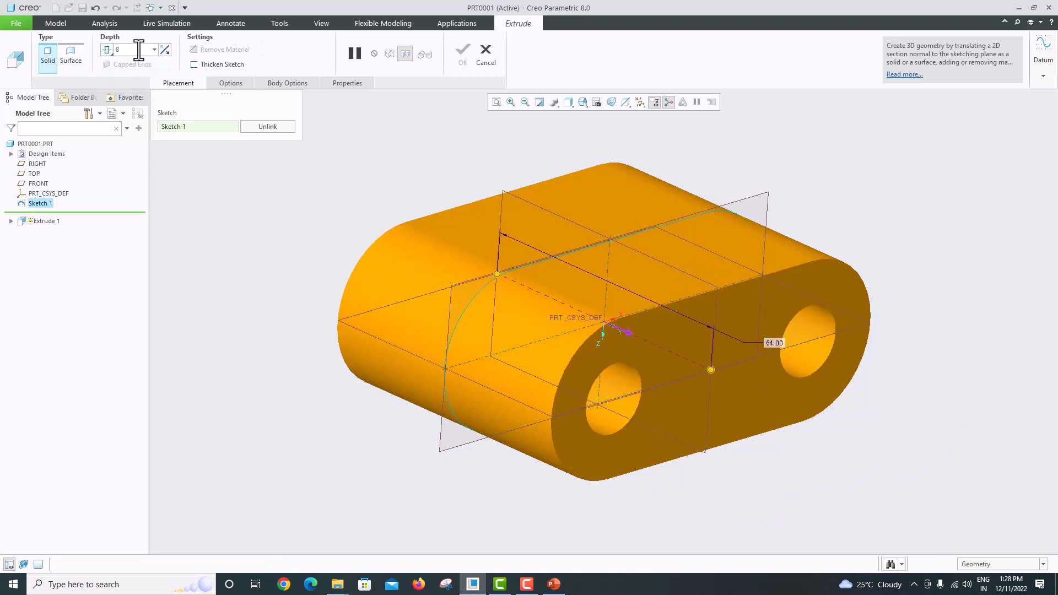
pyautogui.press('Return')
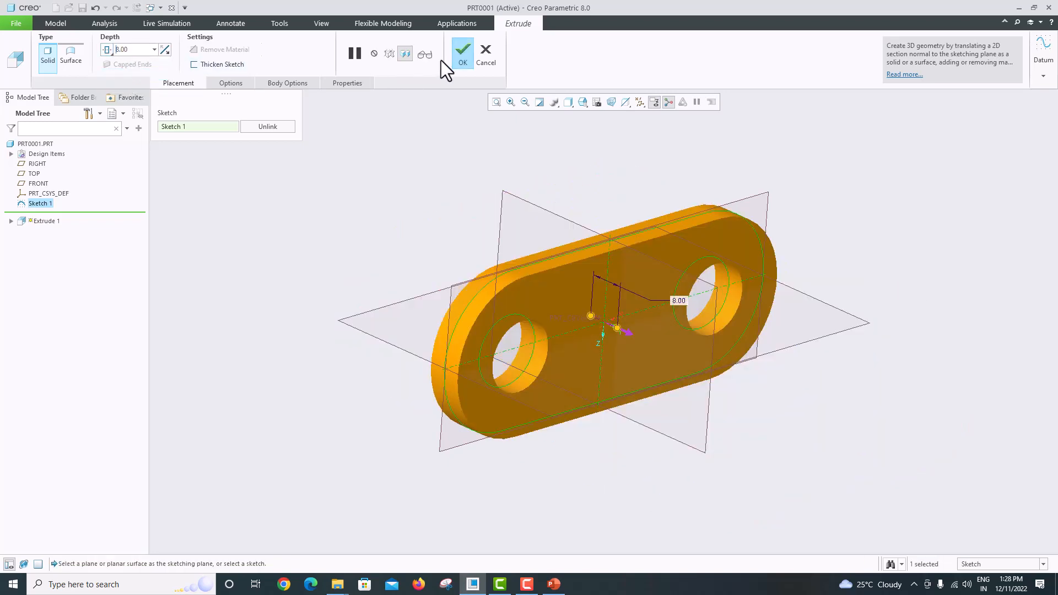
pyautogui.click(458, 60)
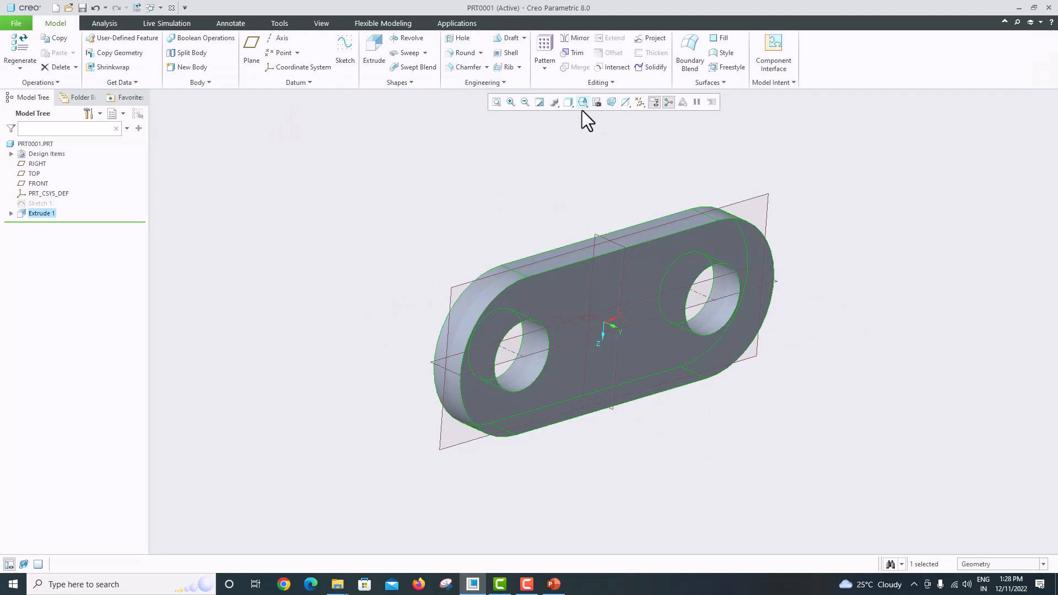
# Switch to PowerPoint to check the upright's dimensions on the bracket drawing, and return to Creo Parametric
pyautogui.moveTo(633, 246)
pyautogui.mouseDown(button='middle')
pyautogui.moveTo(721, 247)
pyautogui.moveTo(673, 189)
pyautogui.moveTo(664, 232)
pyautogui.moveTo(661, 189)
pyautogui.mouseUp(button='middle')
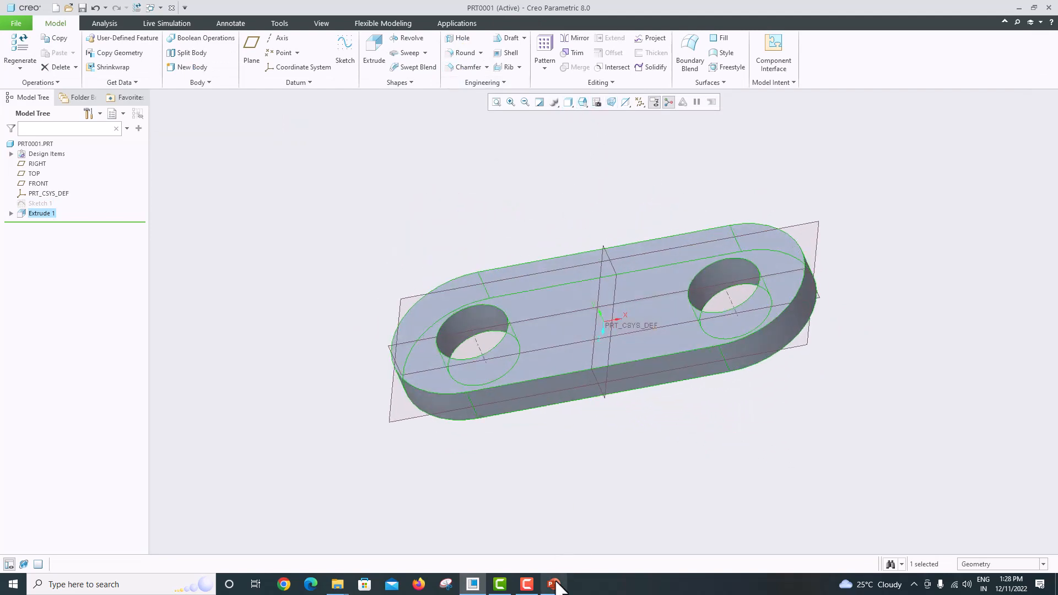
pyautogui.click(553, 584)
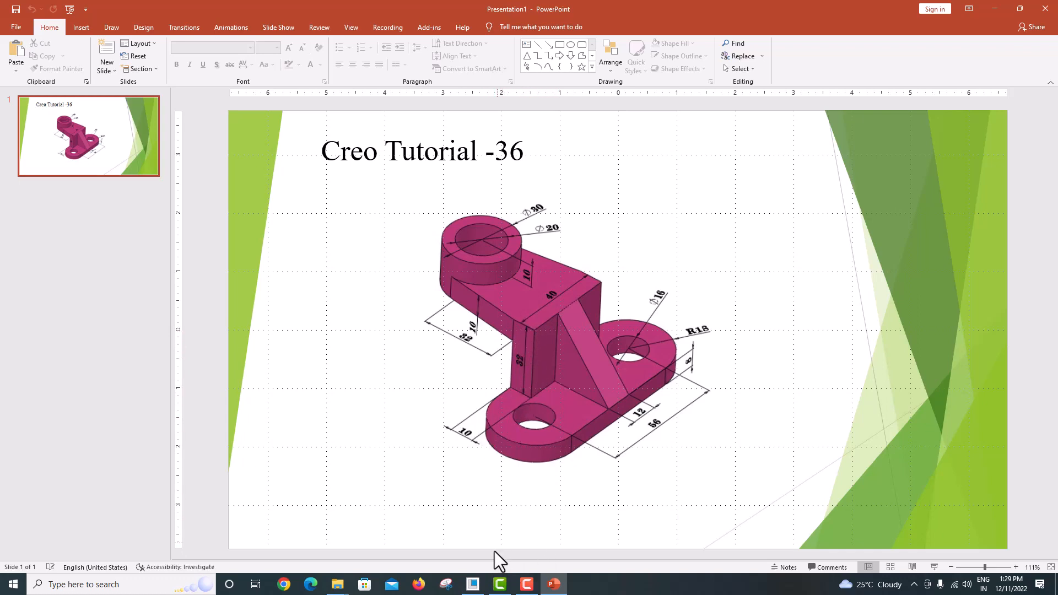
pyautogui.click(473, 585)
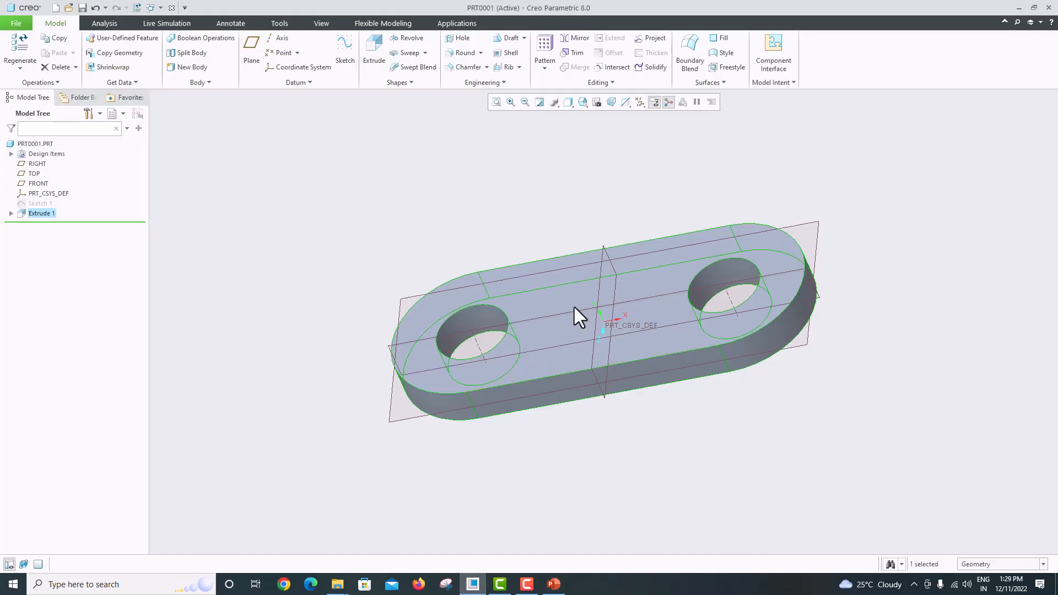
# Start a new sketch on the base plate's top face and orient the view square to it
pyautogui.click(613, 287)
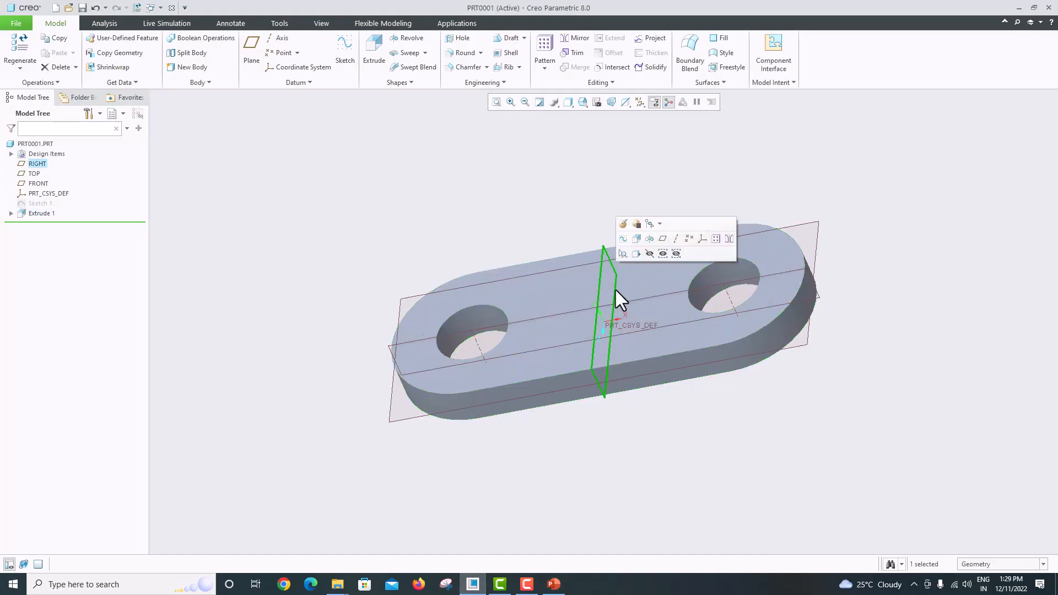
pyautogui.click(654, 282)
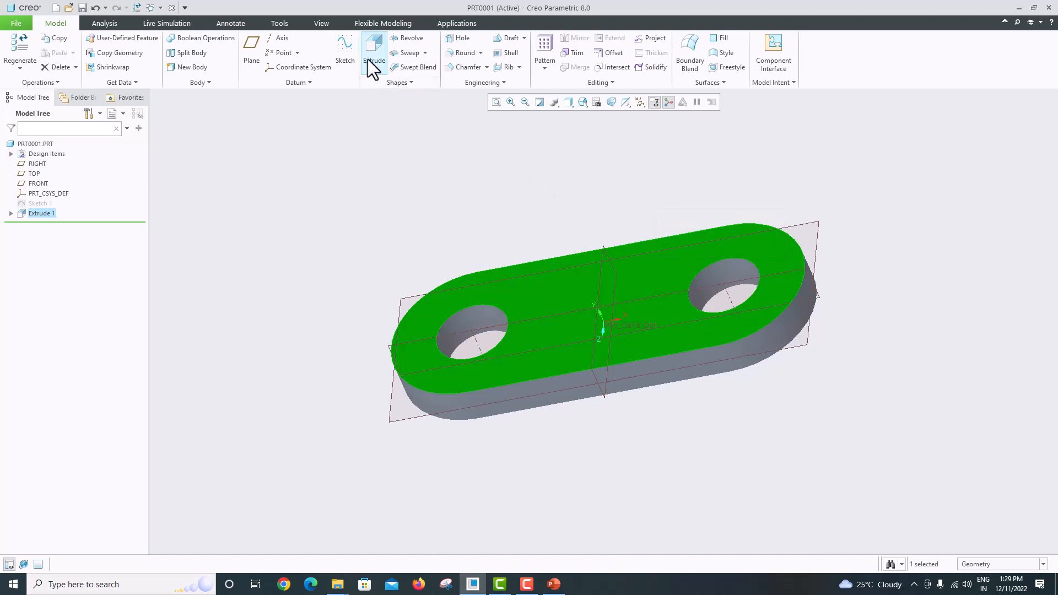
pyautogui.click(345, 51)
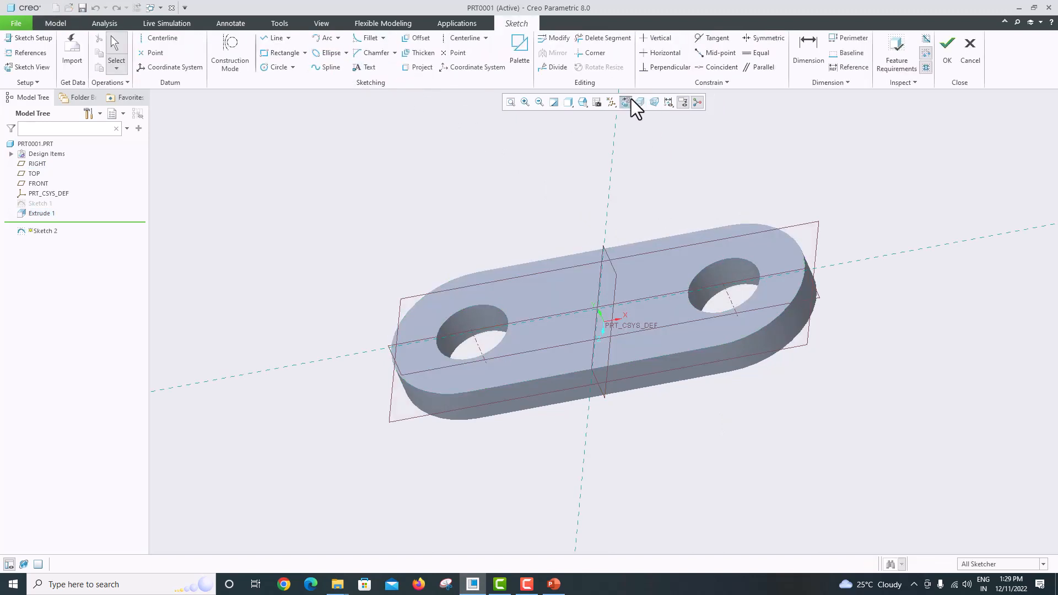
pyautogui.click(653, 105)
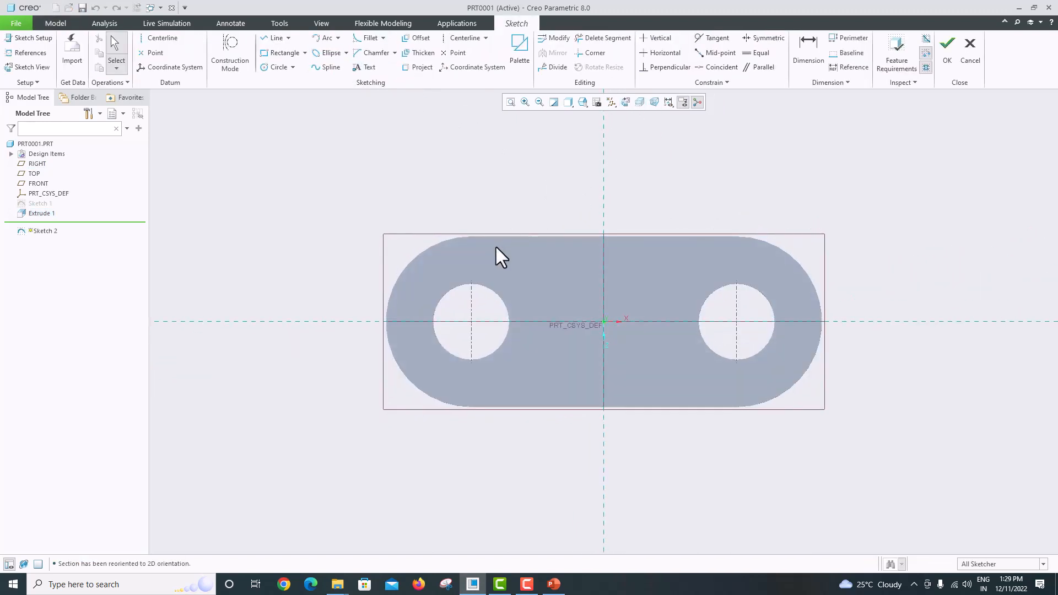
# Add the plate's rear straight edge and both rounded ends as sketch references
pyautogui.click(31, 52)
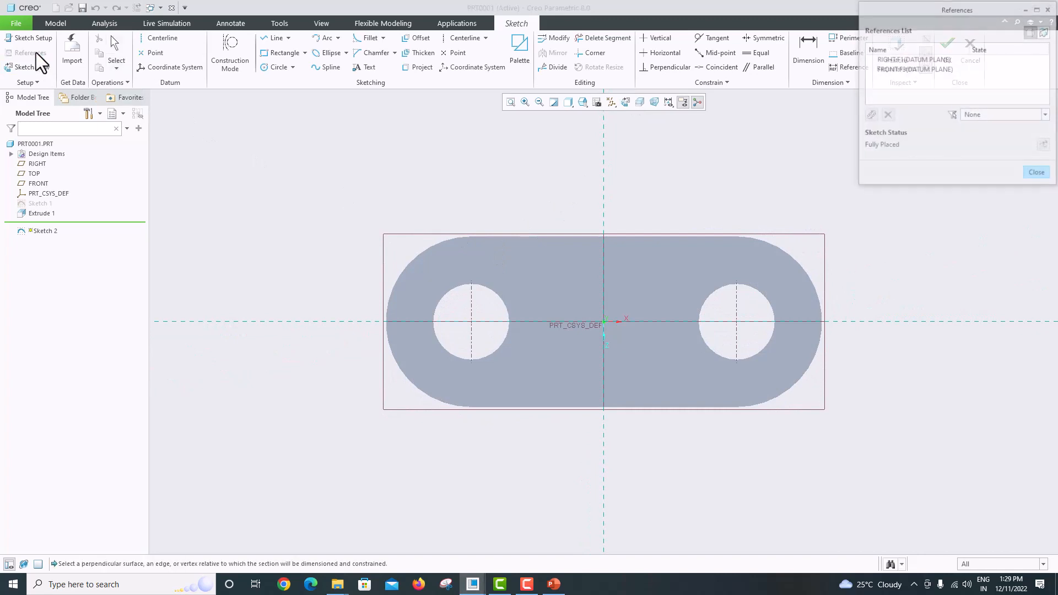
pyautogui.click(587, 237)
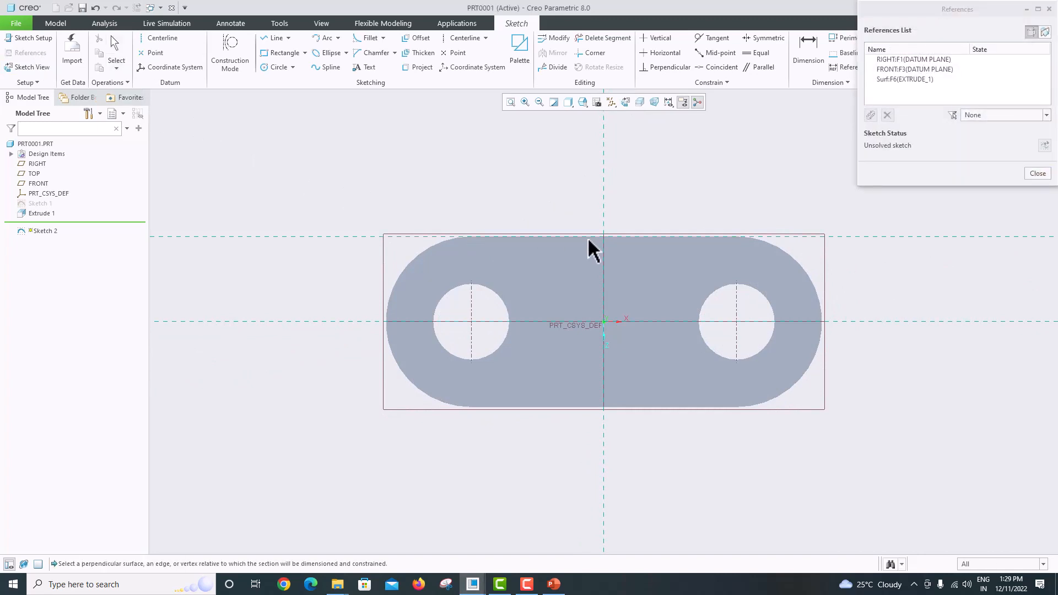
pyautogui.click(780, 254)
pyautogui.click(434, 246)
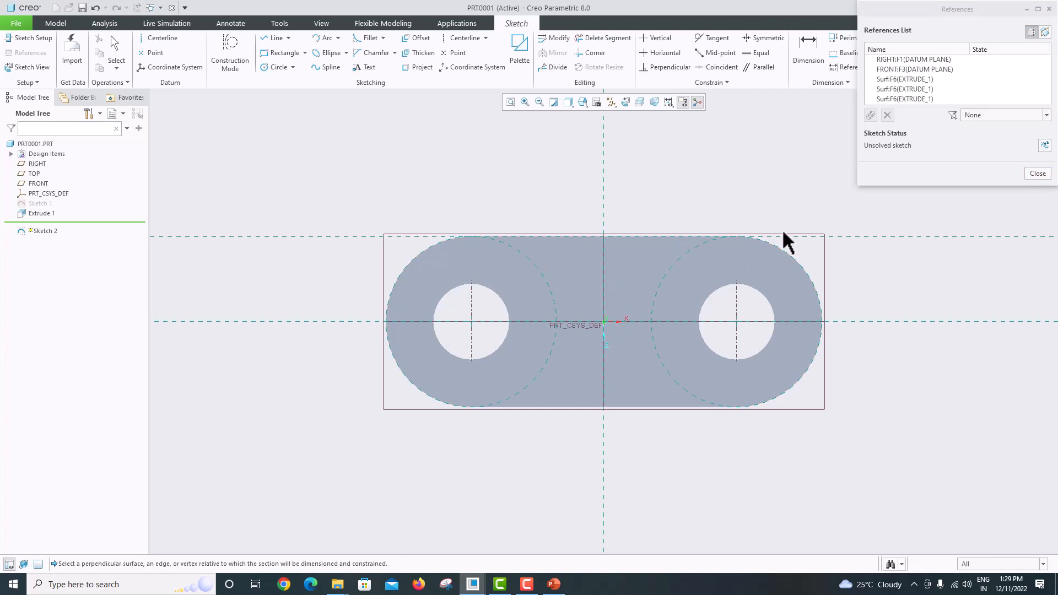
pyautogui.click(1033, 173)
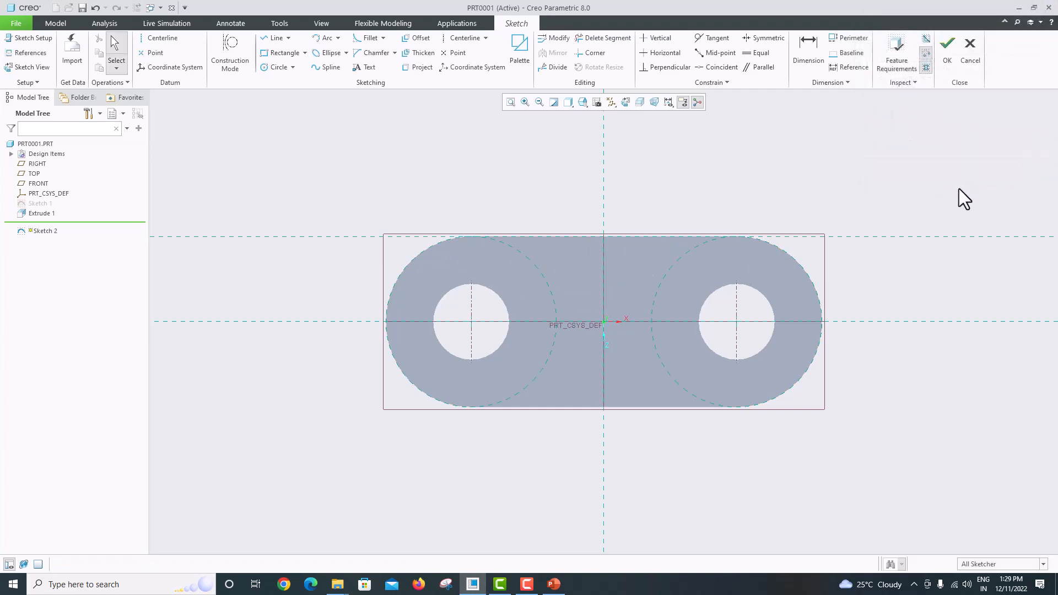
# Draw a vertical centerline through the middle of the plate, along the RIGHT plane reference
pyautogui.click(457, 44)
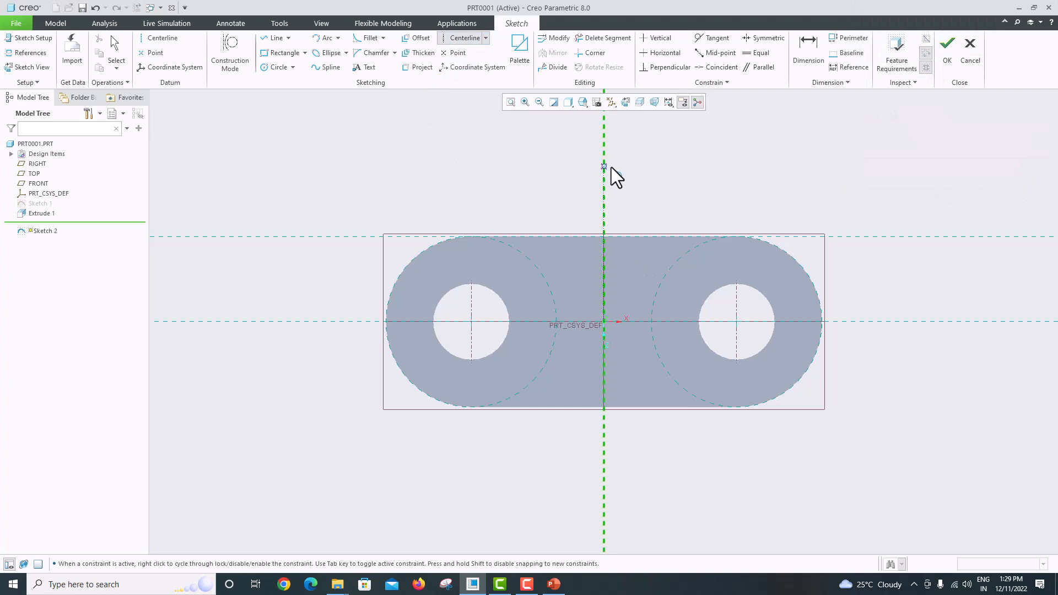
pyautogui.click(608, 169)
pyautogui.click(601, 137)
pyautogui.middleClick(655, 154)
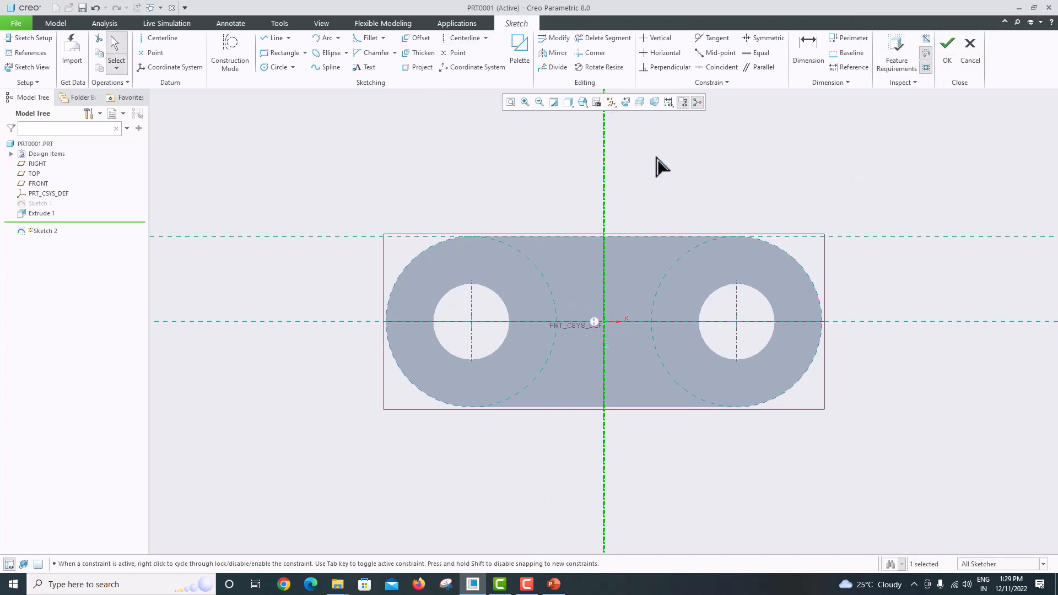
# Draw a rectangle about 36 mm by 9 mm, starting on the plate's rear edge and symmetric about the vertical centerline
pyautogui.click(281, 53)
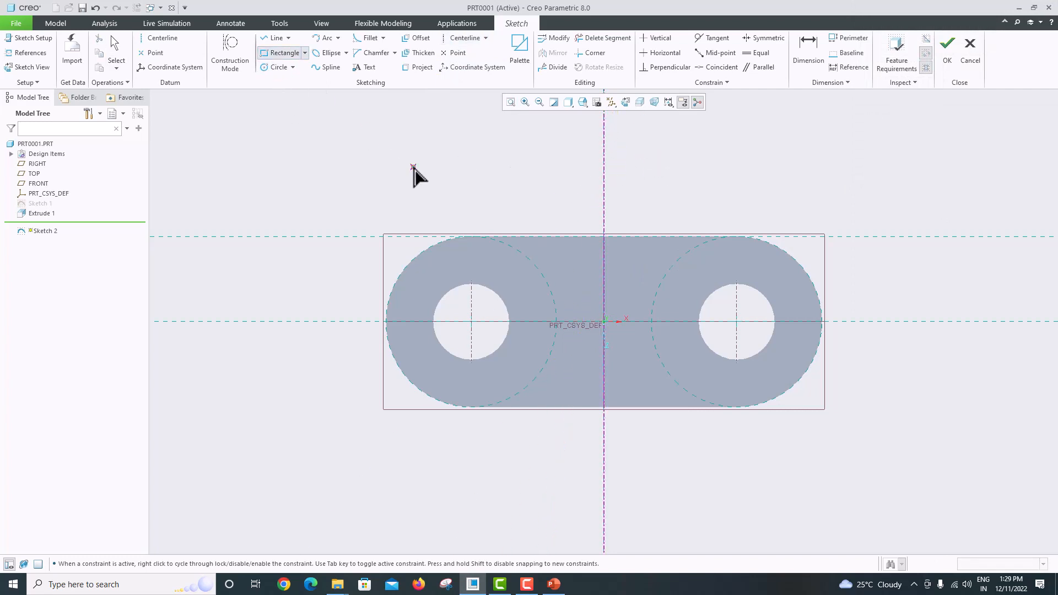
pyautogui.click(519, 237)
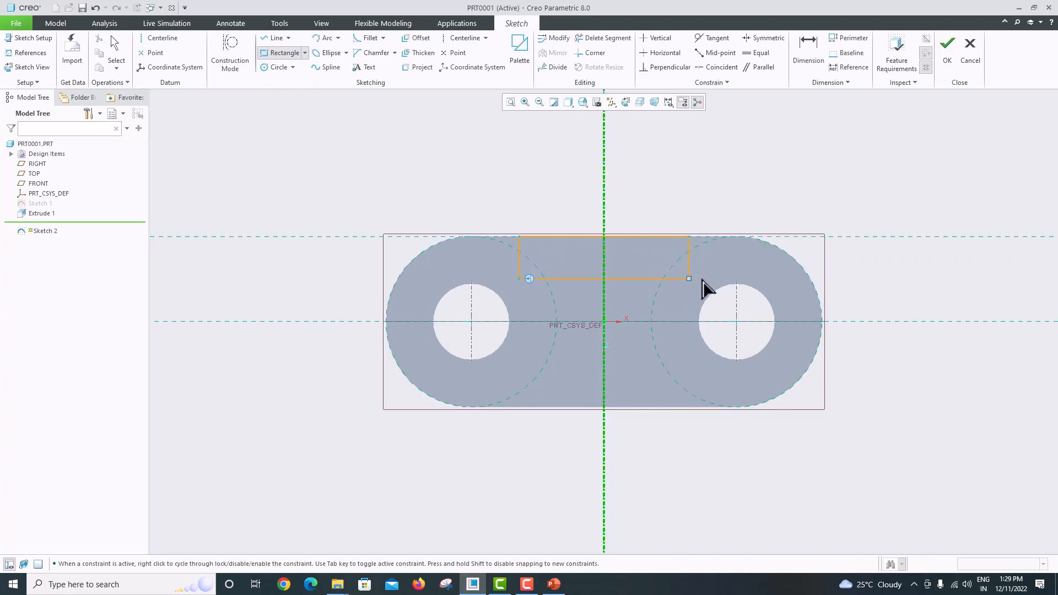
pyautogui.click(703, 280)
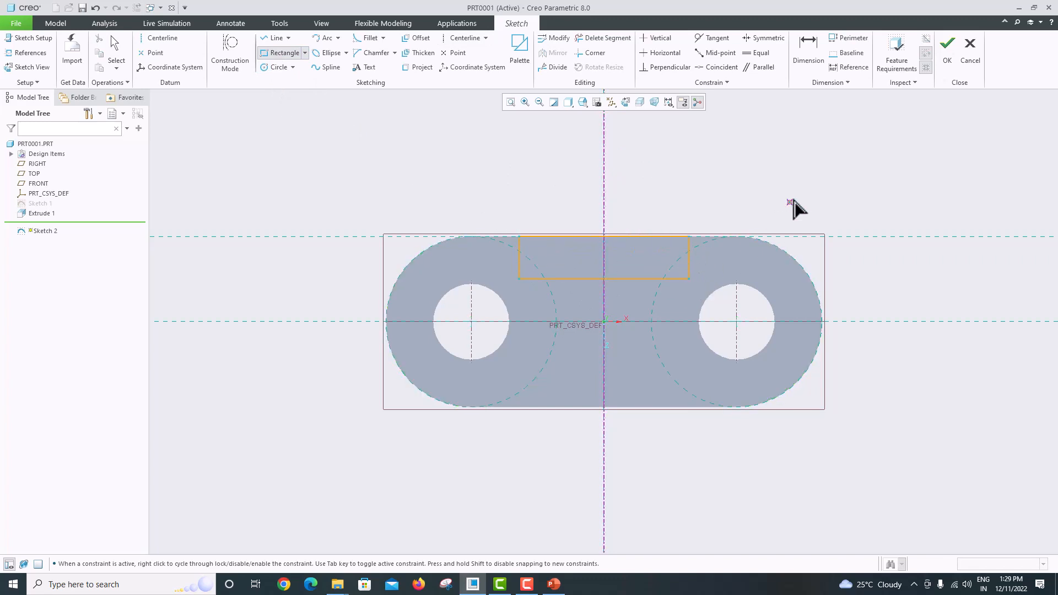
pyautogui.middleClick(802, 185)
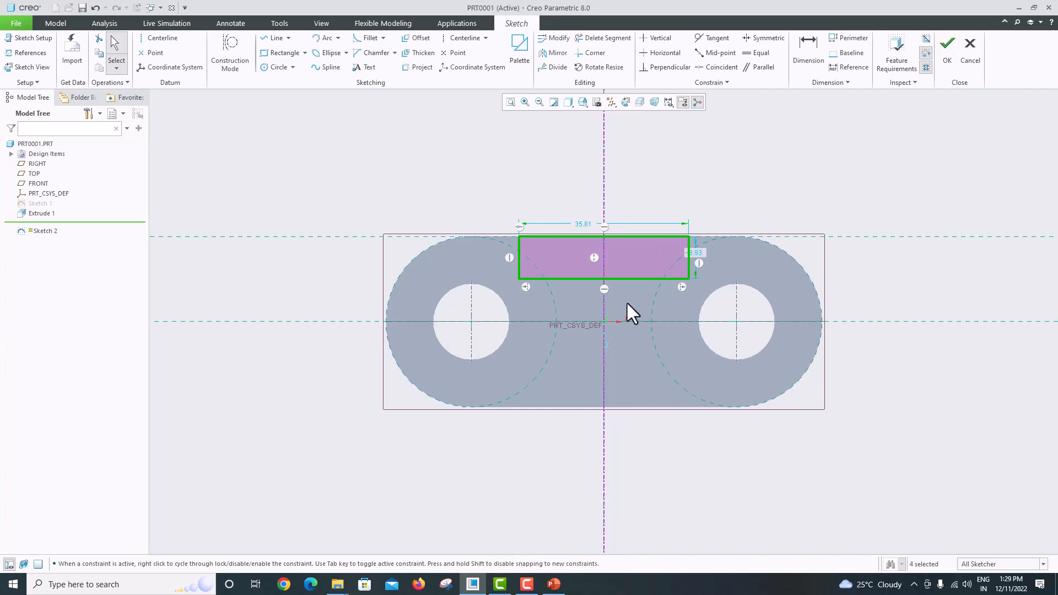
# Set the rectangle's width to 40 mm and its depth to 10 mm, and finish the sketch
pyautogui.doubleClick(580, 223)
pyautogui.write('40')
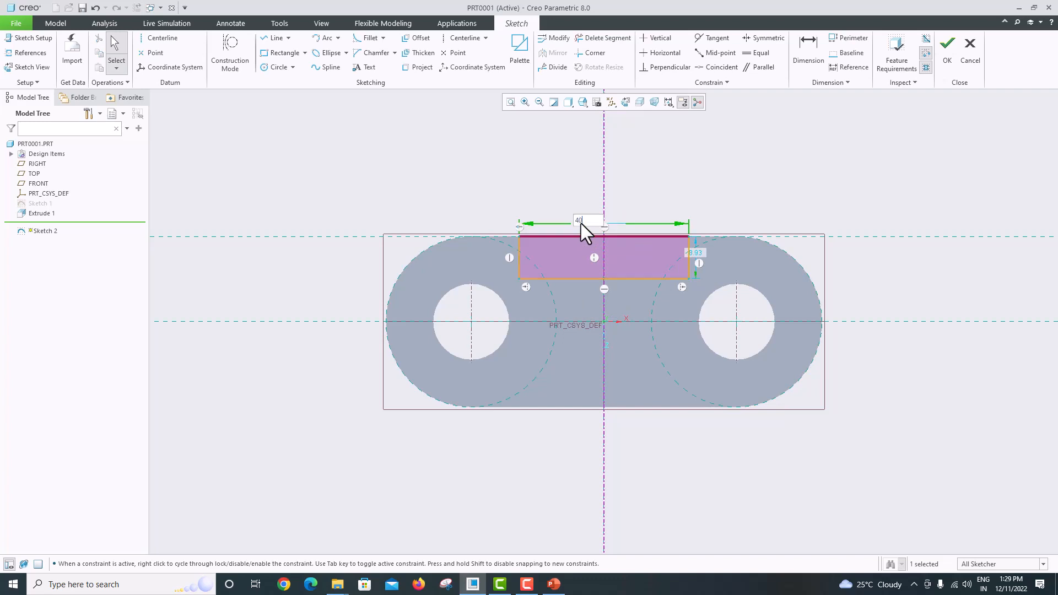
pyautogui.press('Return')
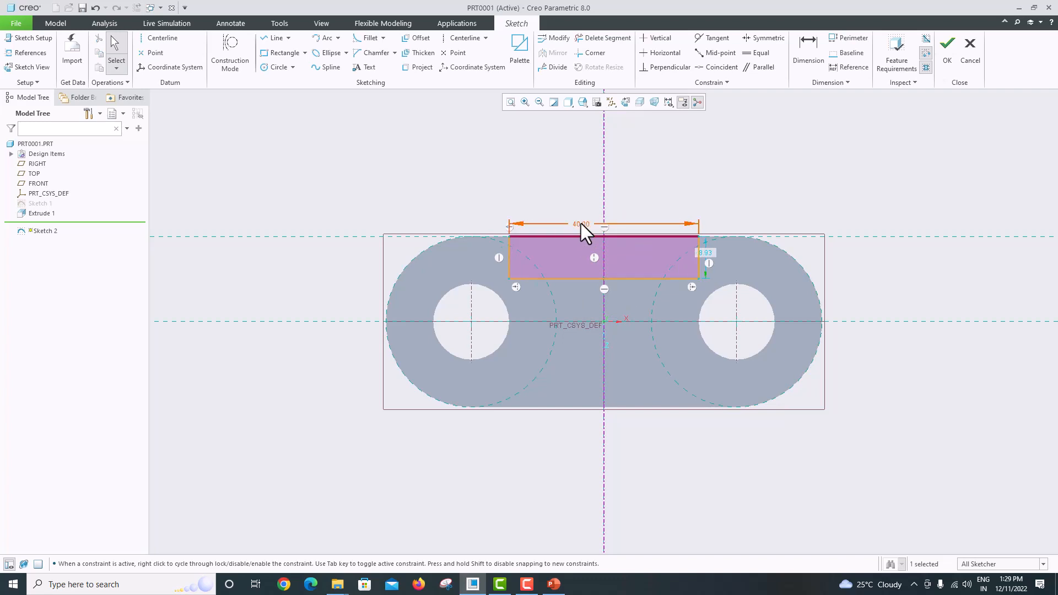
pyautogui.doubleClick(709, 251)
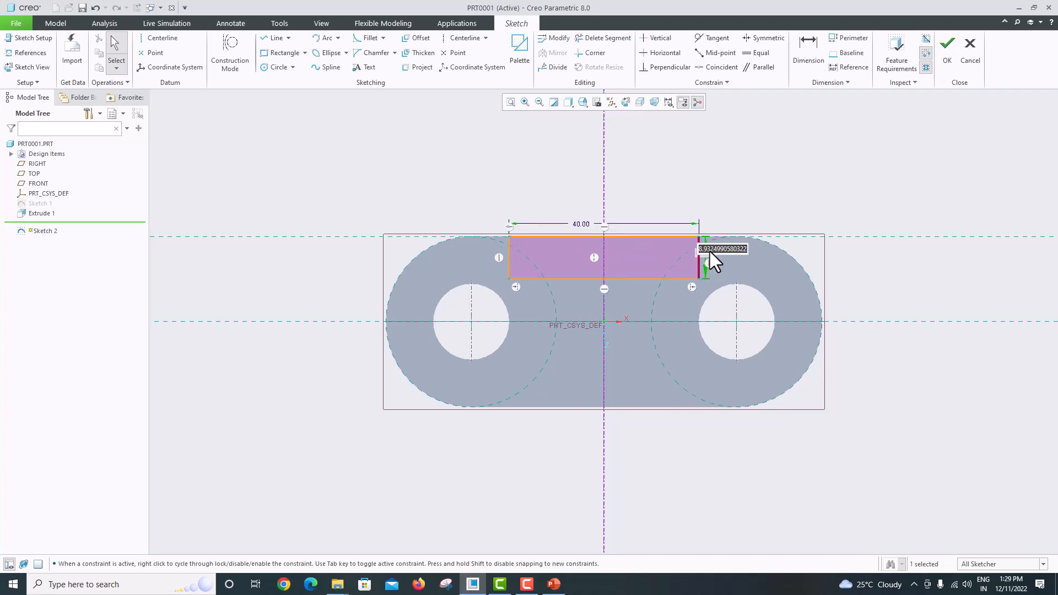
pyautogui.write('10')
pyautogui.press('Return')
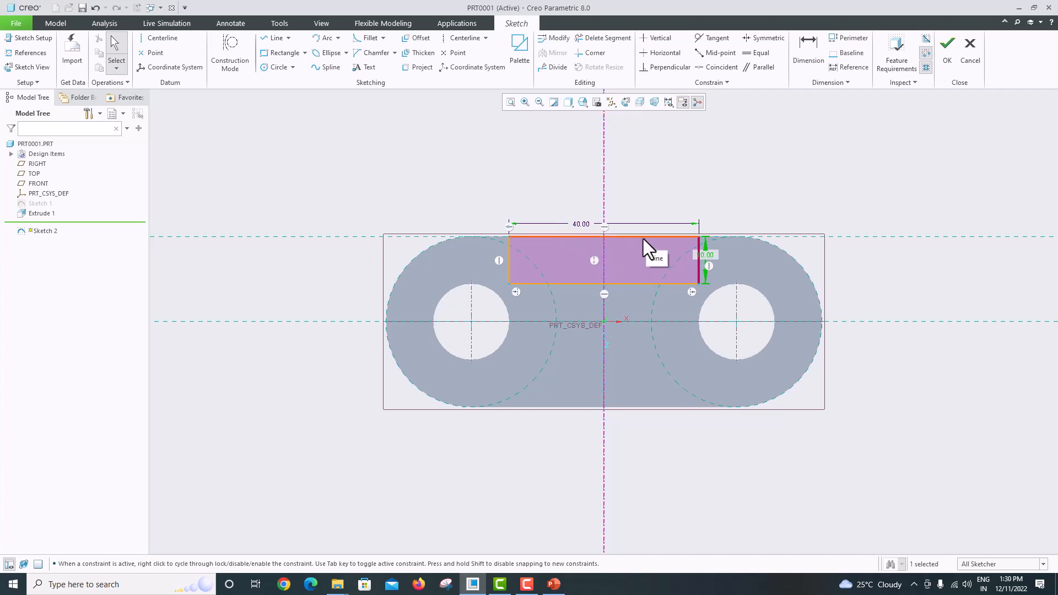
pyautogui.click(949, 54)
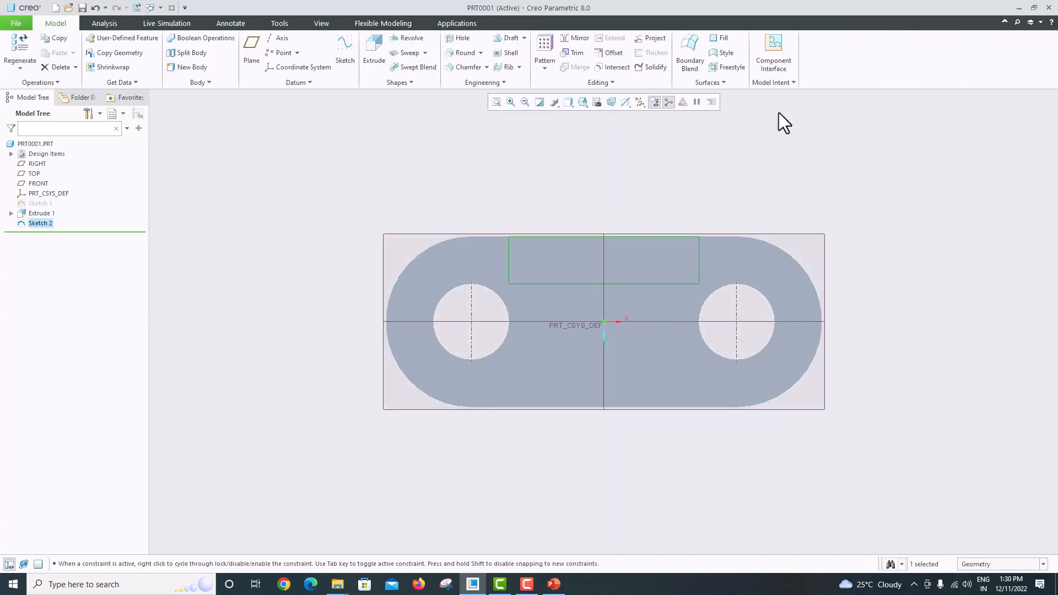
# Extrude the rectangle sketch 32 mm upward from the base plate as a solid wall
pyautogui.click(374, 58)
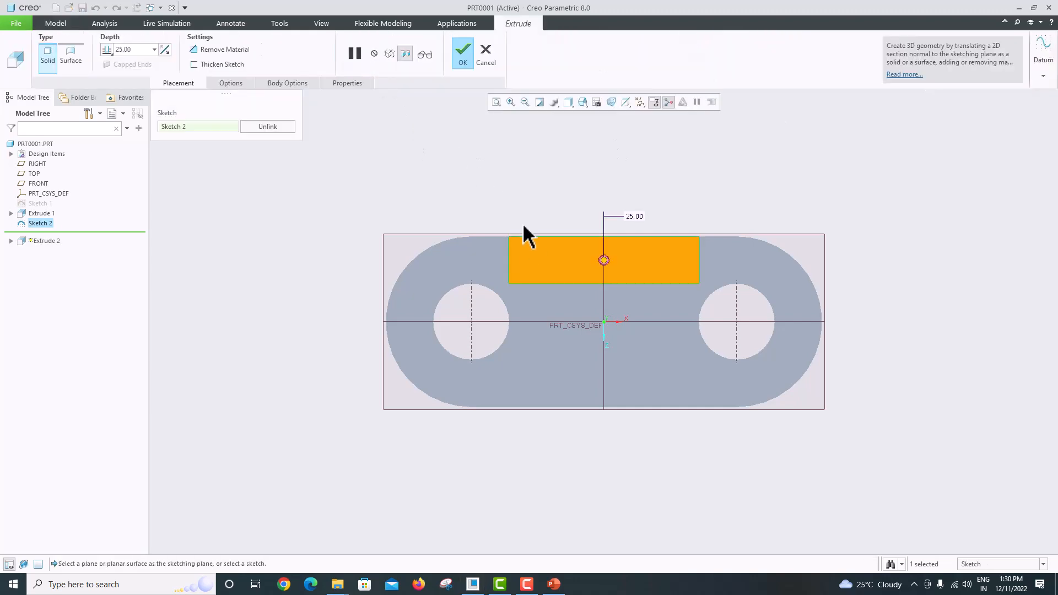
pyautogui.moveTo(526, 234); pyautogui.dragTo(567, 189, button='middle')
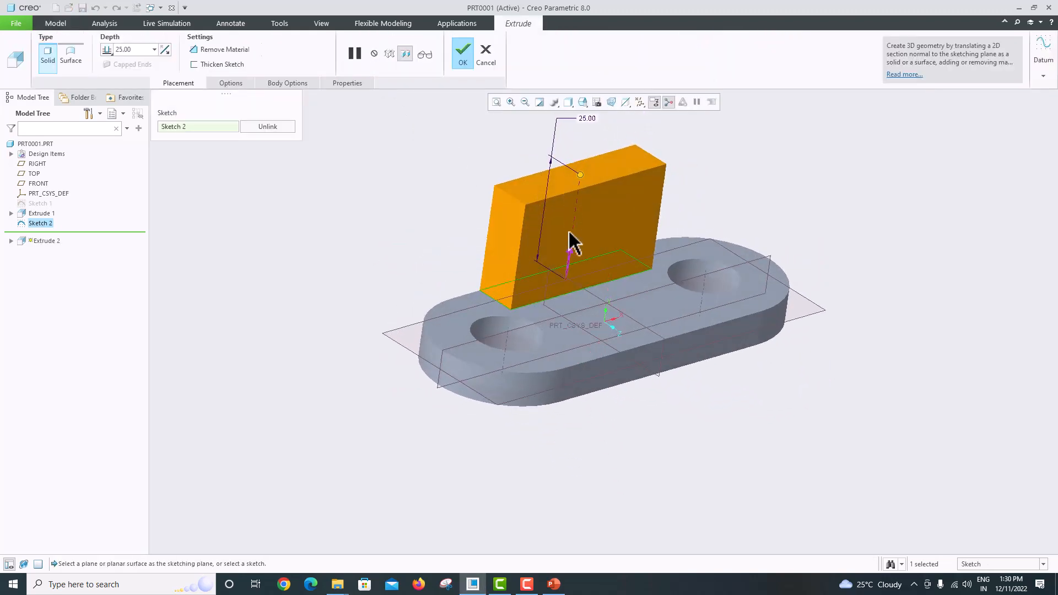
pyautogui.scroll(-3, 570, 246)
pyautogui.doubleClick(585, 141)
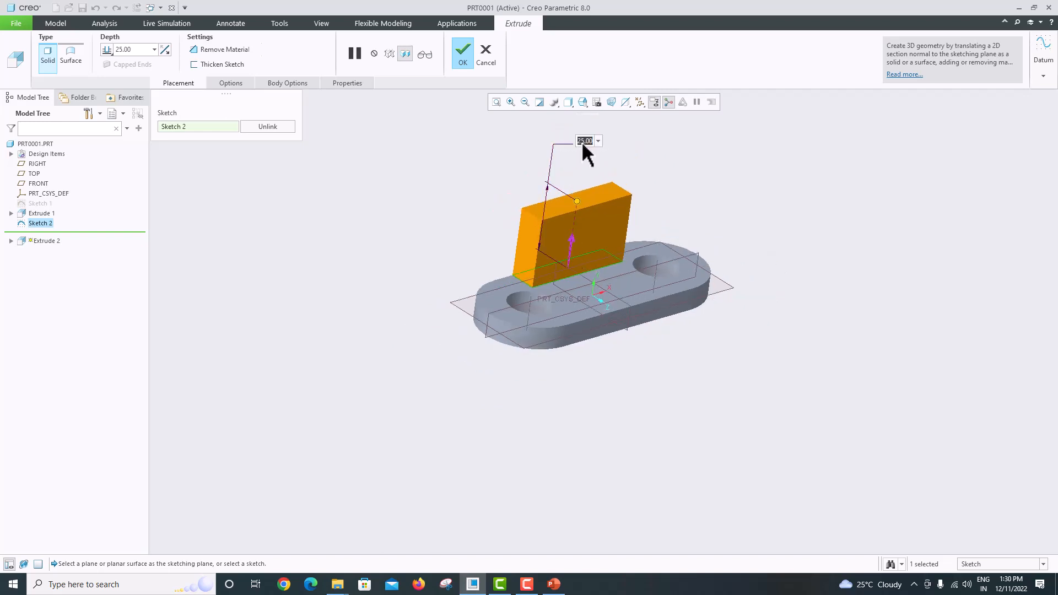
pyautogui.press('Return')
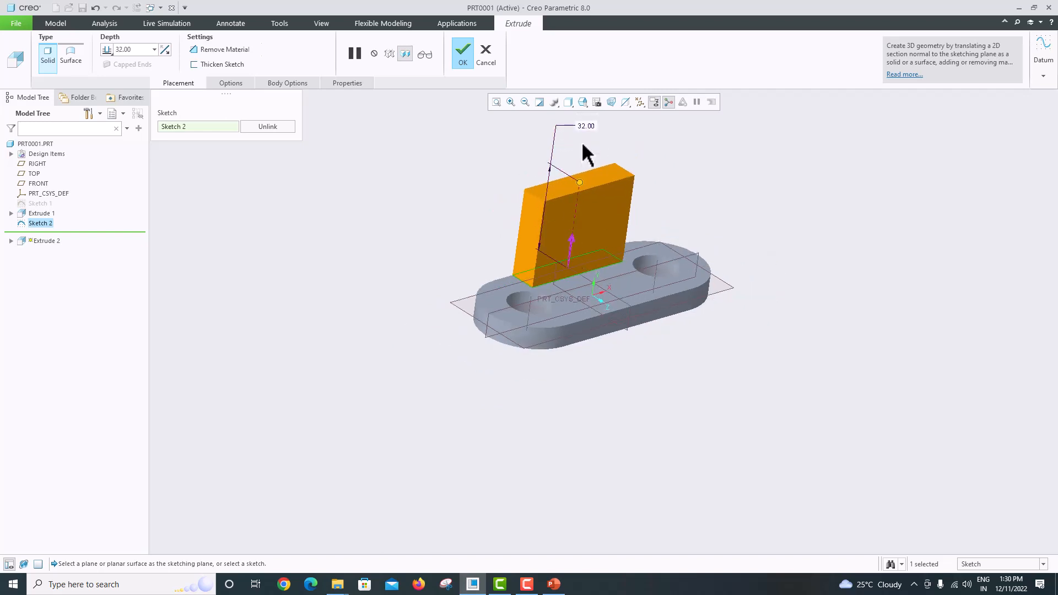
pyautogui.click(463, 52)
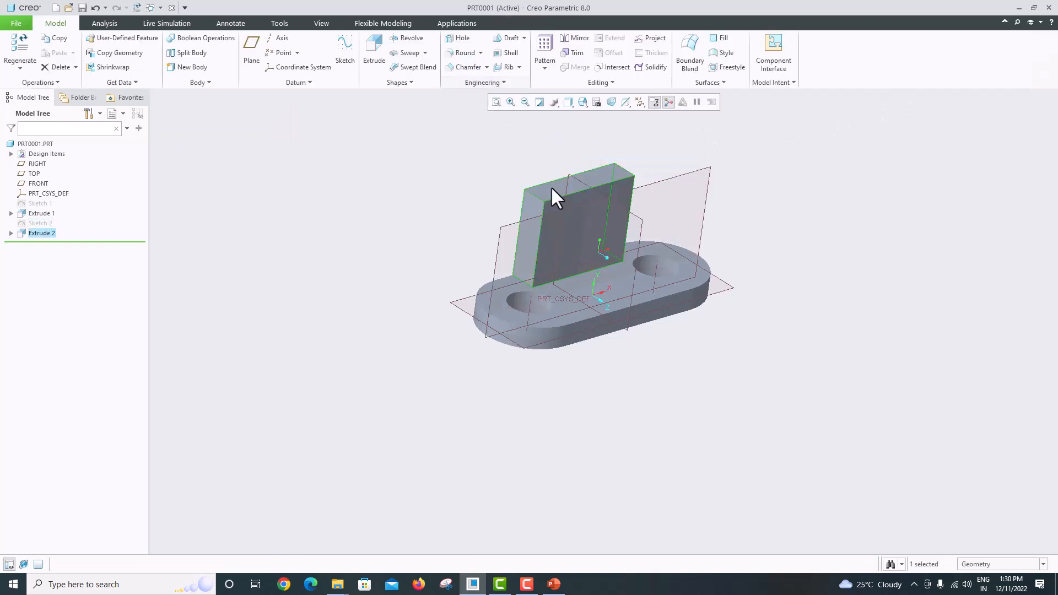
# Switch to PowerPoint to check the dimensions of the arm and boss on the bracket drawing
pyautogui.moveTo(551, 186); pyautogui.dragTo(576, 236, button='middle')
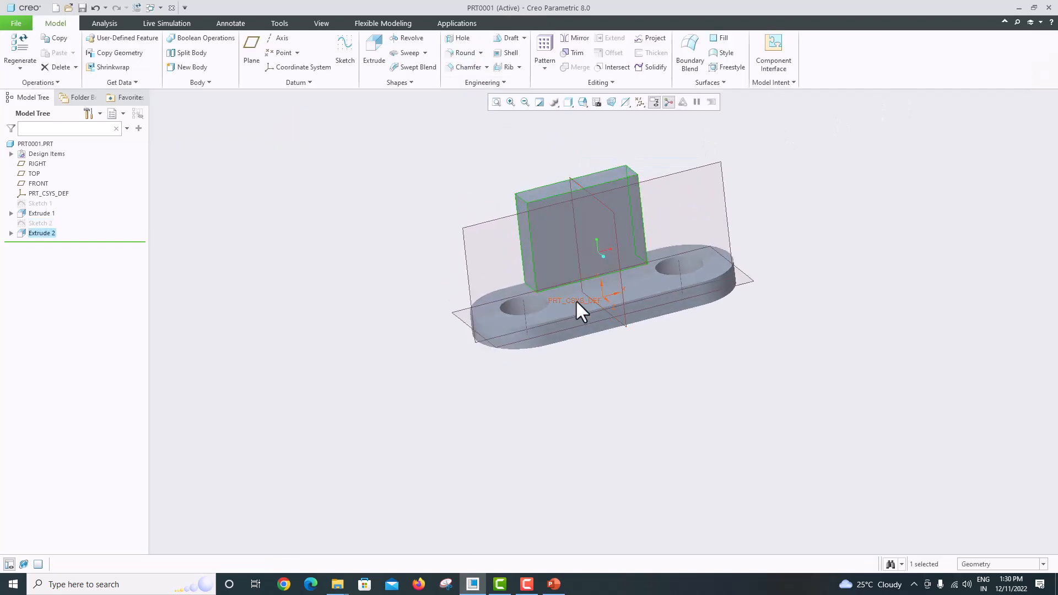
pyautogui.click(554, 584)
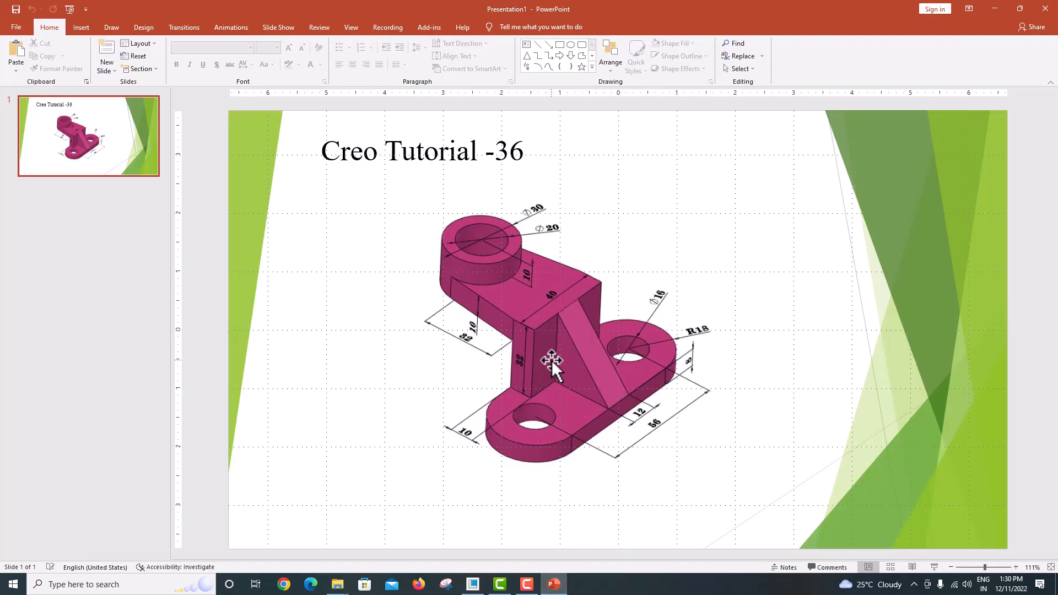
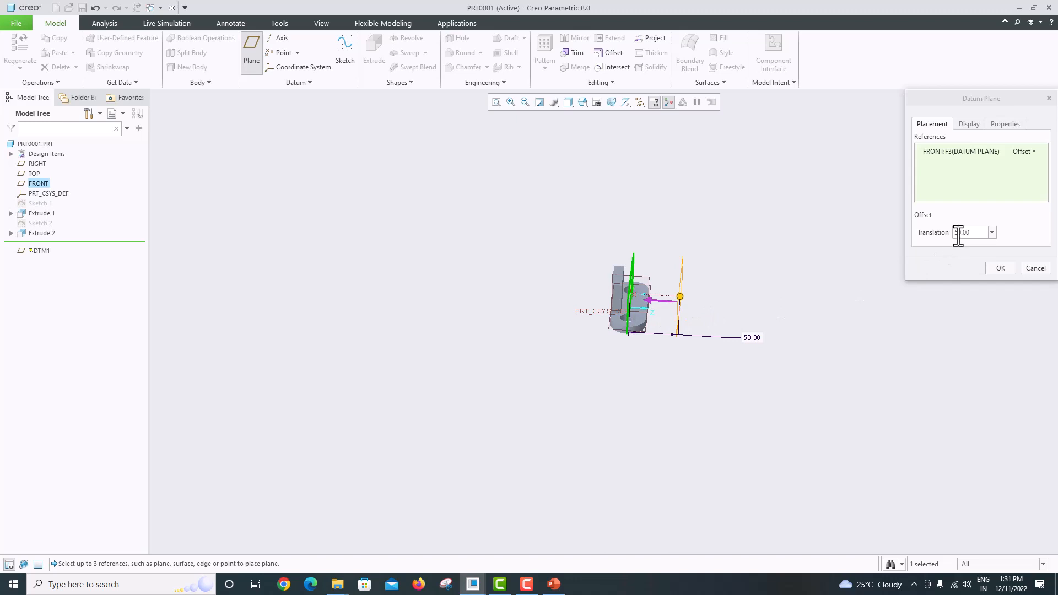
# Create the datum plane at an offset of -50 mm from the FRONT plane, behind the upright wall
pyautogui.click(958, 232)
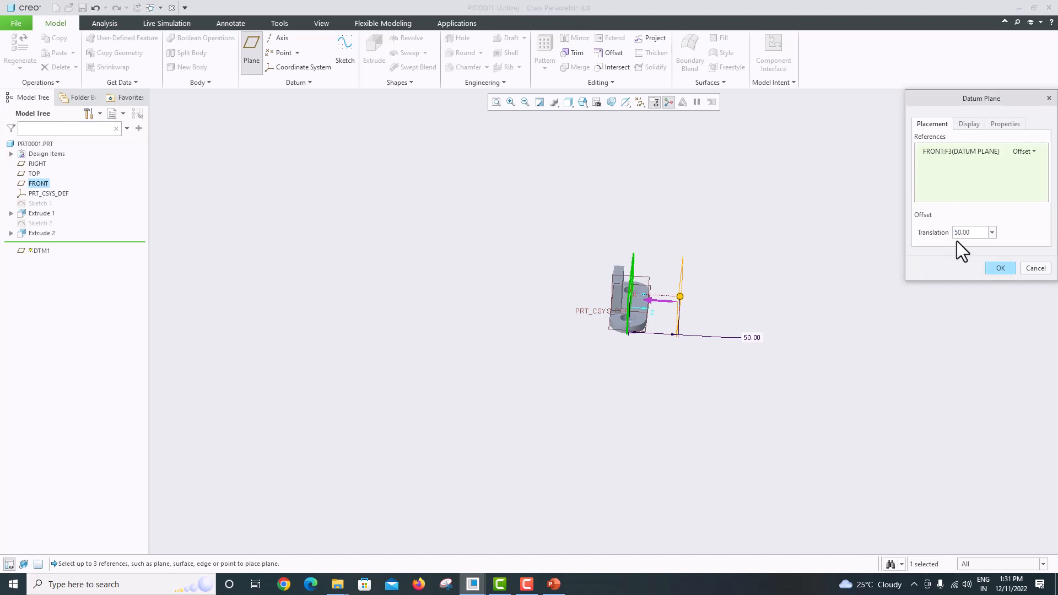
pyautogui.write('-')
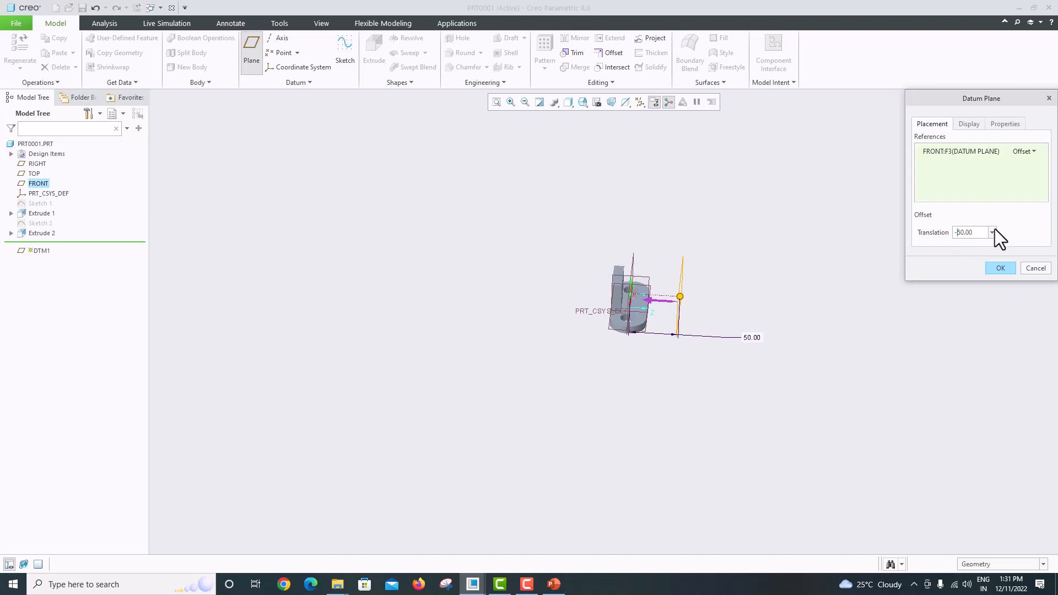
pyautogui.click(1000, 268)
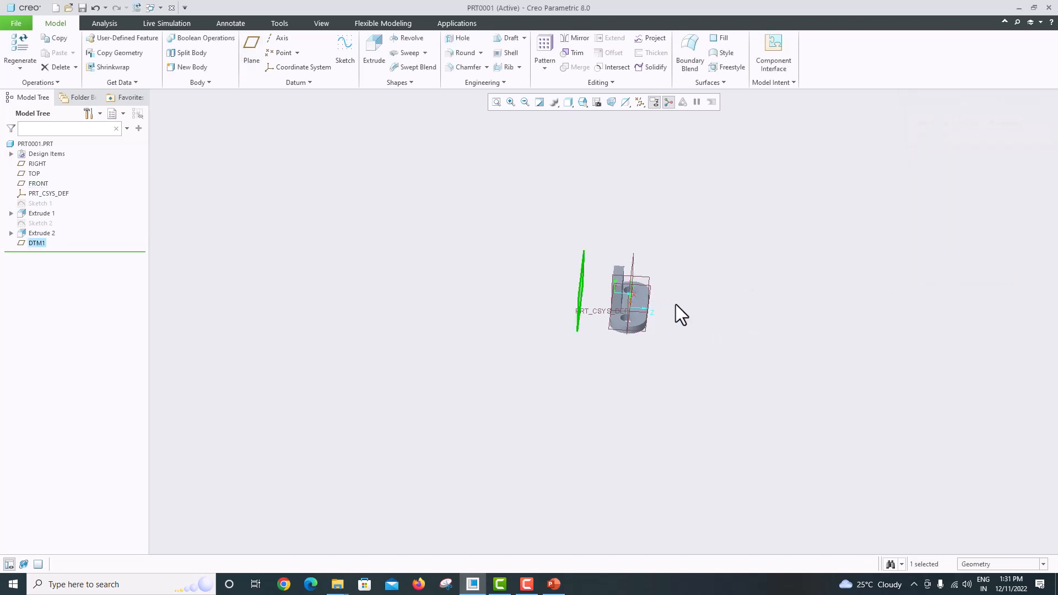
# Check the bracket drawing in PowerPoint, return to Creo Parametric, and create a datum plane offset -26 mm from the TOP plane
pyautogui.moveTo(677, 306); pyautogui.dragTo(621, 300, button='middle')
pyautogui.scroll(-5, 619, 290)
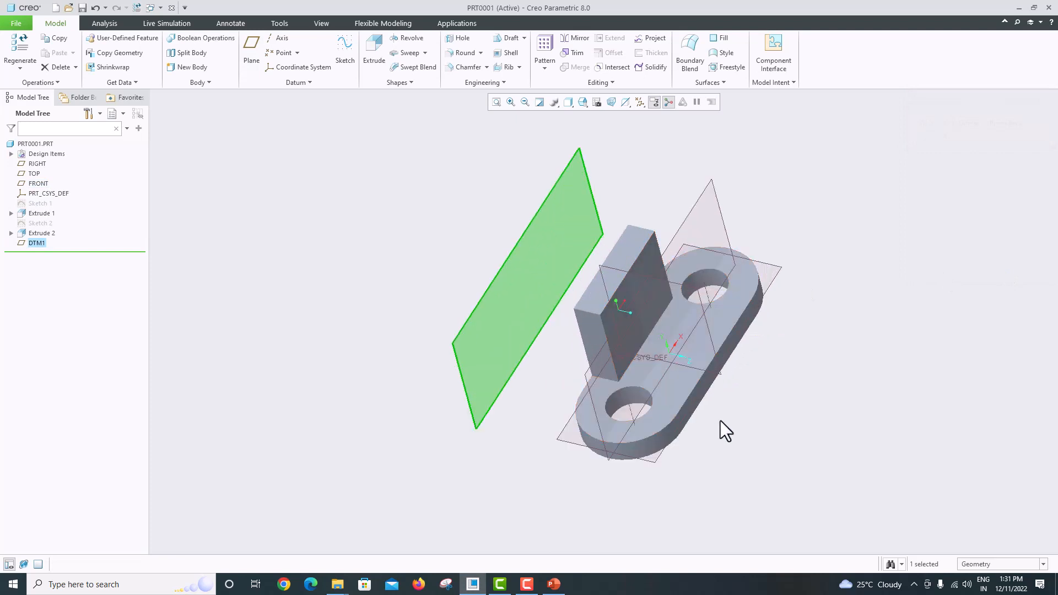
pyautogui.moveTo(720, 421)
pyautogui.mouseDown(button='middle')
pyautogui.moveTo(726, 385)
pyautogui.moveTo(742, 378)
pyautogui.moveTo(709, 359)
pyautogui.moveTo(719, 361)
pyautogui.mouseUp(button='middle')
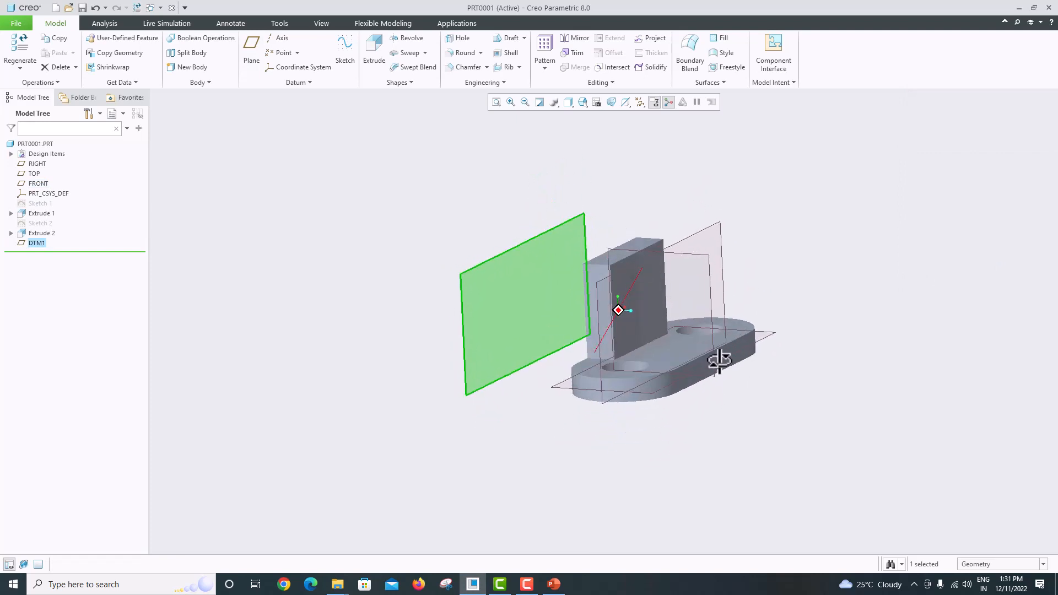
pyautogui.click(557, 389)
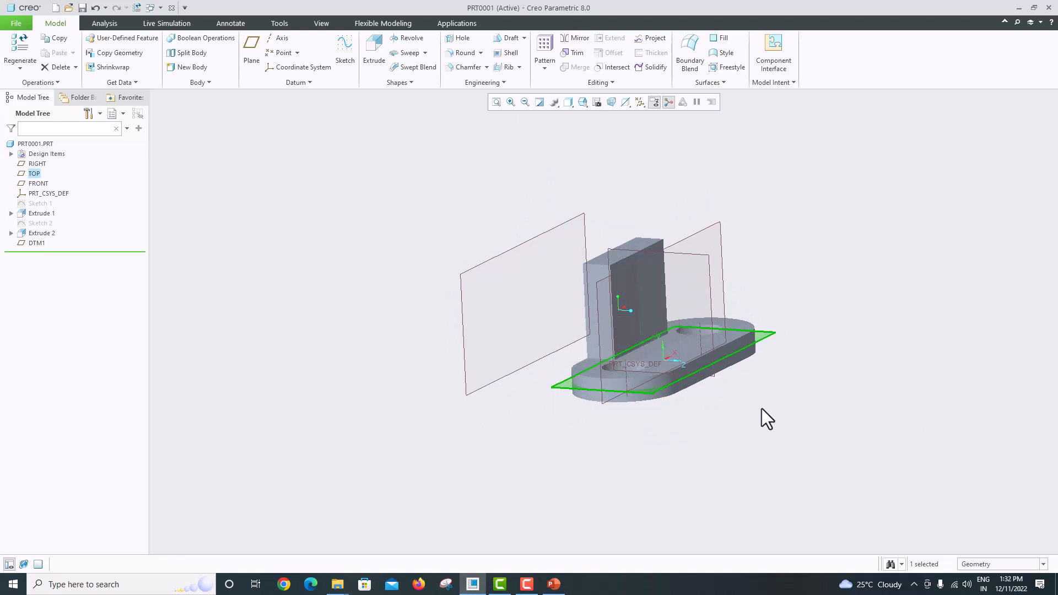
pyautogui.click(554, 584)
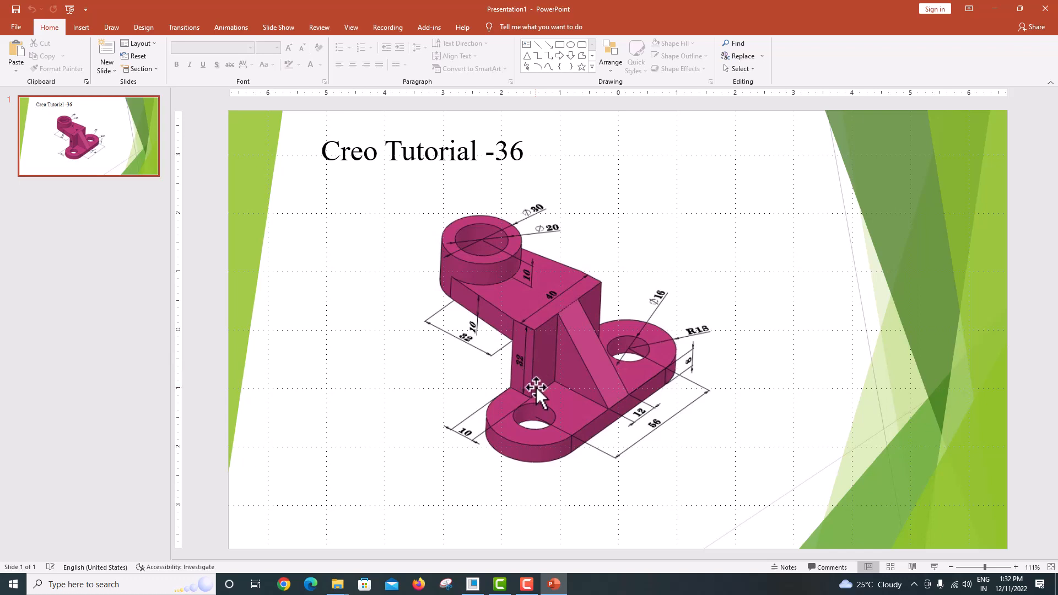
pyautogui.click(473, 584)
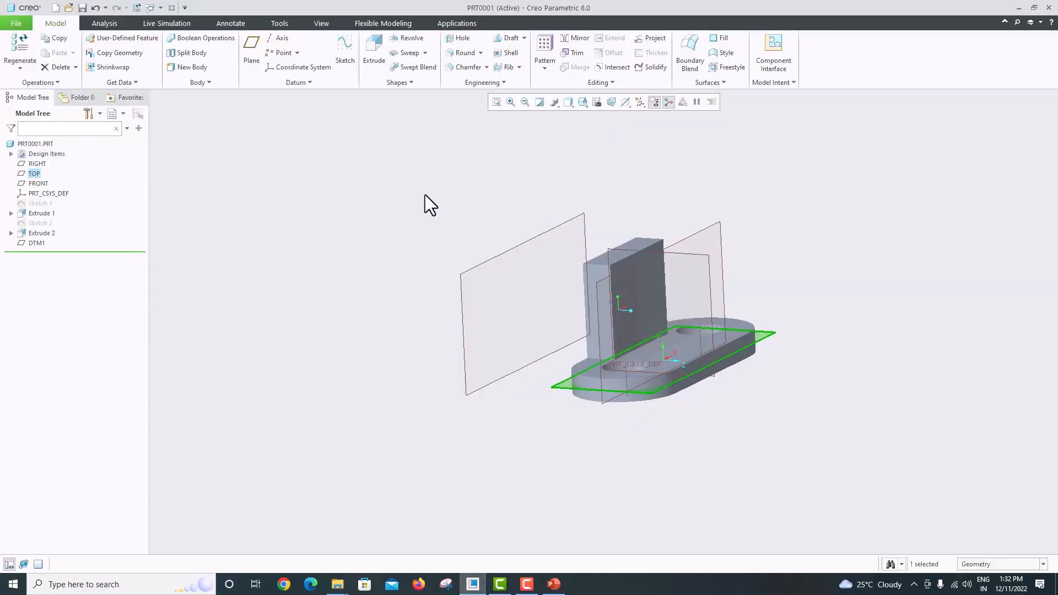
pyautogui.click(257, 62)
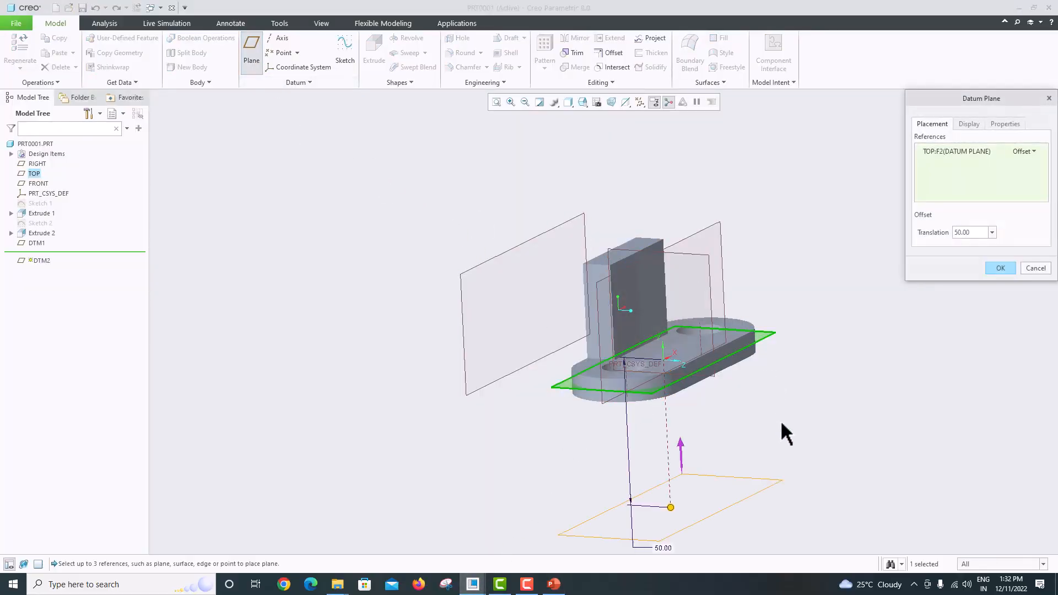
pyautogui.doubleClick(961, 232)
pyautogui.write('26')
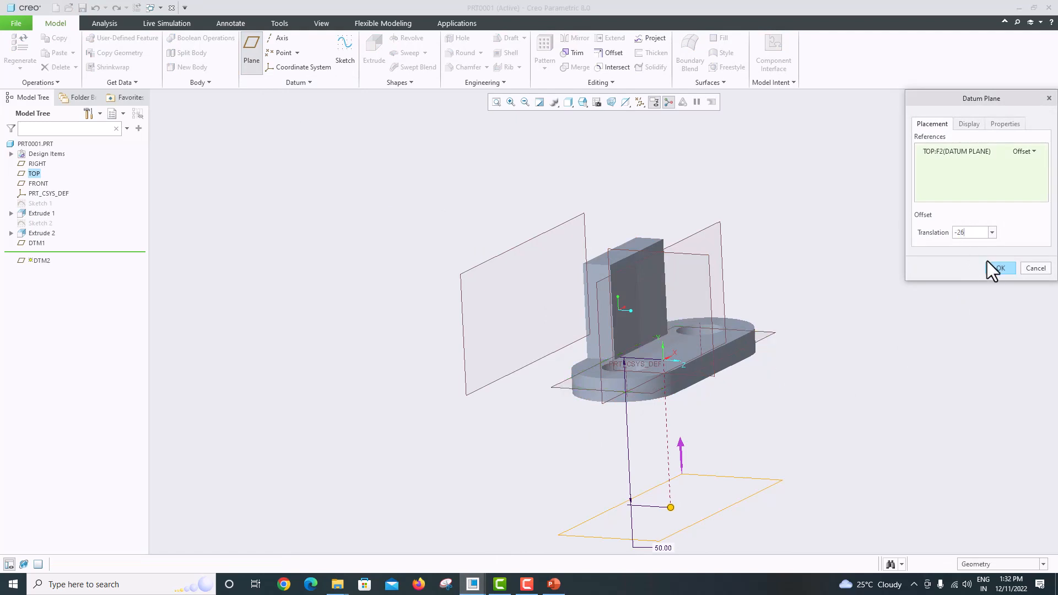
pyautogui.click(1000, 268)
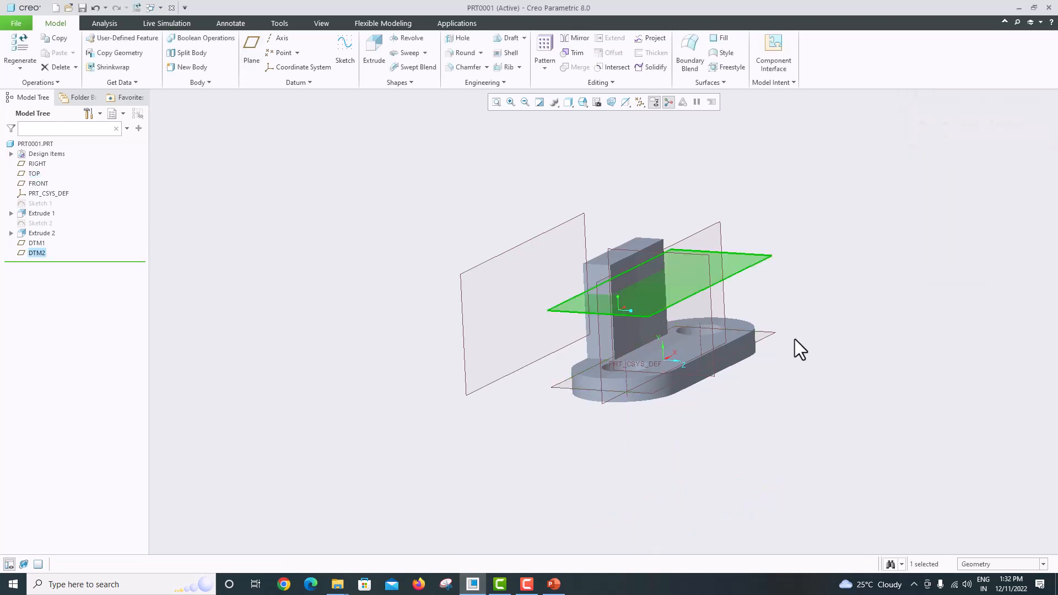
# Start a new sketch on the horizontal datum plane DTM2 and orient the view square to it
pyautogui.moveTo(795, 341); pyautogui.dragTo(817, 362, button='middle')
pyautogui.moveTo(689, 257); pyautogui.dragTo(725, 305, button='middle')
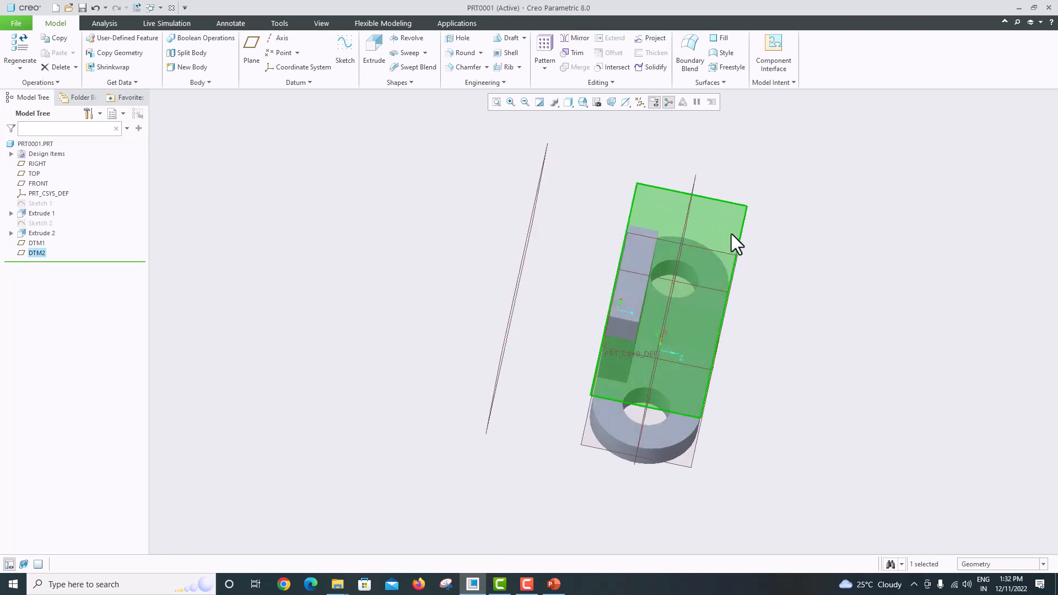
pyautogui.click(744, 224)
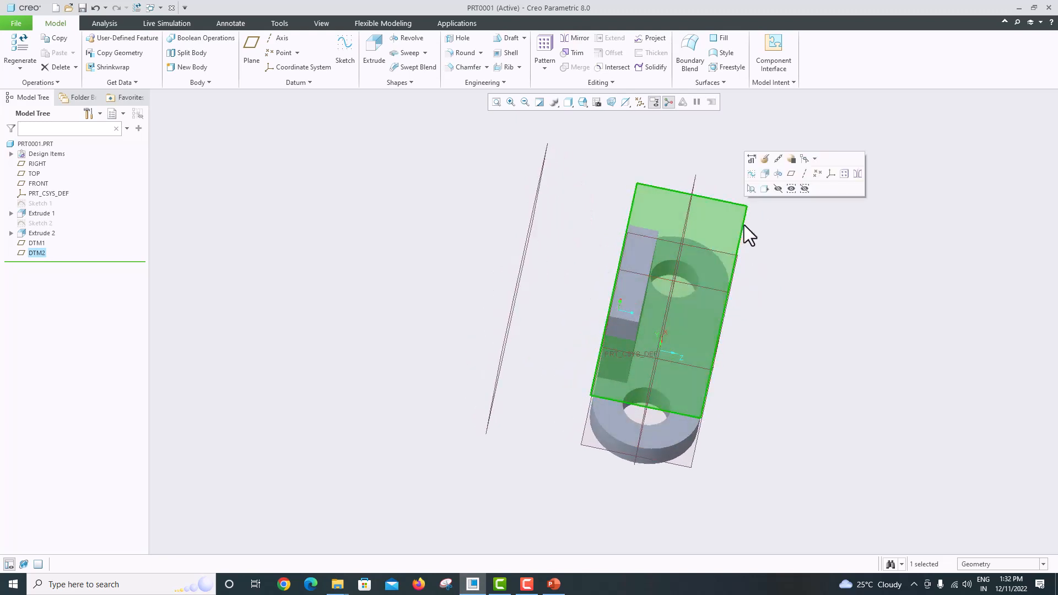
pyautogui.click(346, 53)
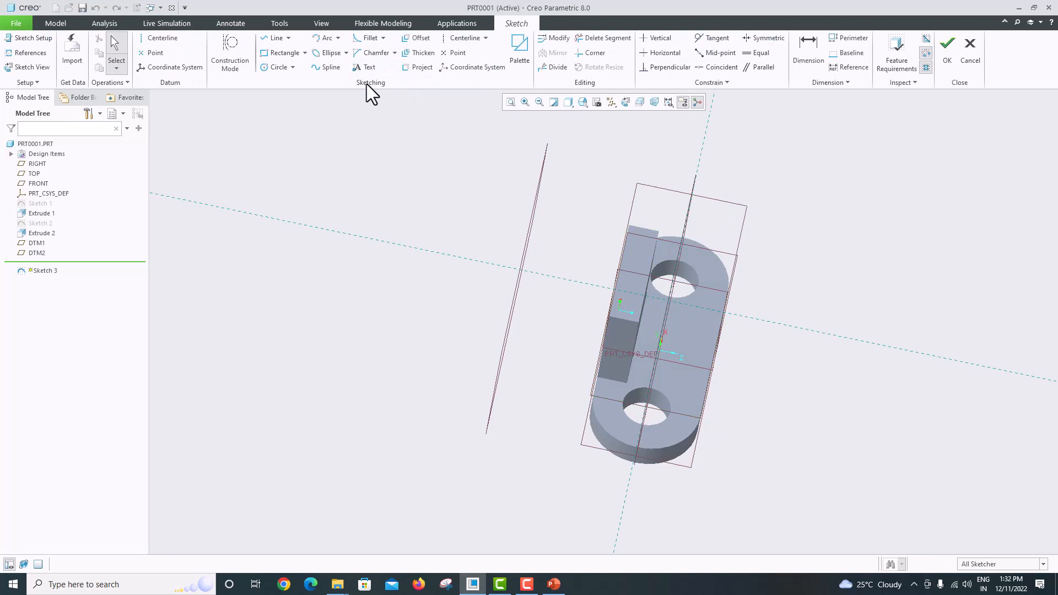
pyautogui.click(626, 102)
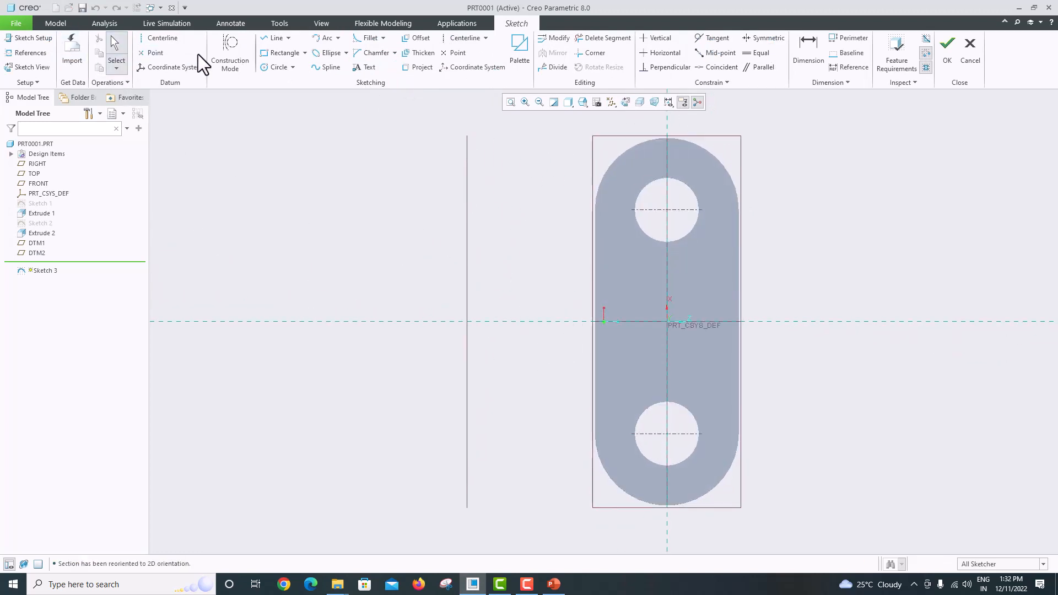
# Draw a horizontal and a vertical centerline along the sketch's two reference lines, crossing at the origin
pyautogui.click(157, 37)
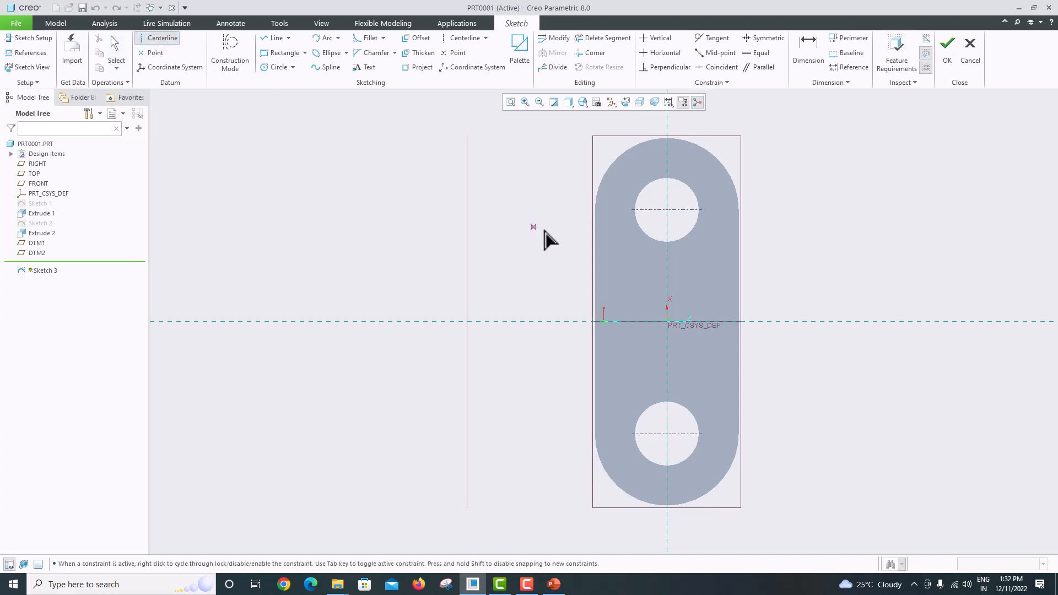
pyautogui.click(774, 321)
pyautogui.click(615, 321)
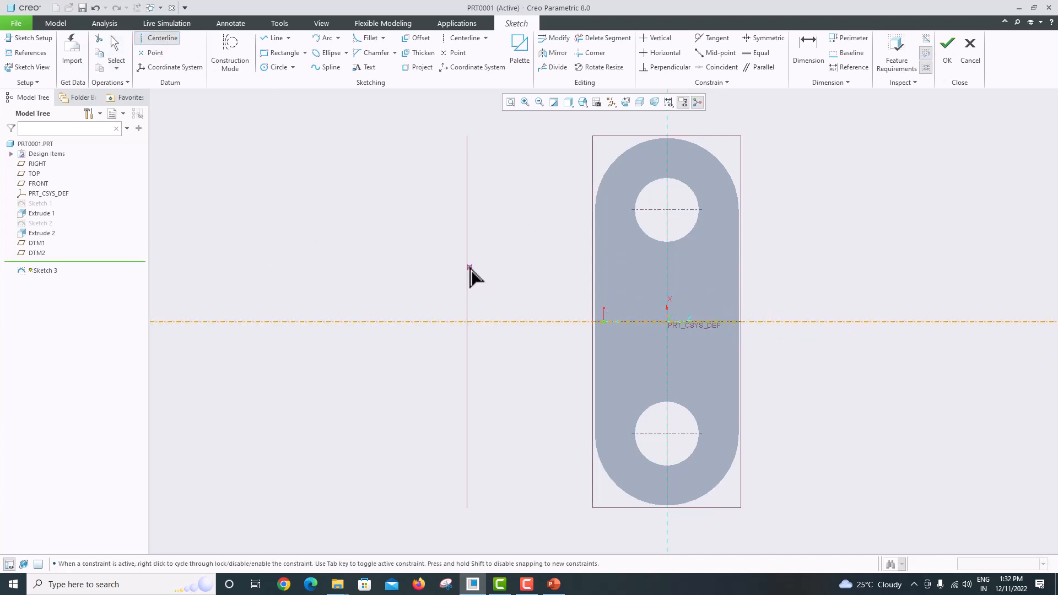
pyautogui.click(666, 336)
pyautogui.click(673, 274)
pyautogui.middleClick(633, 277)
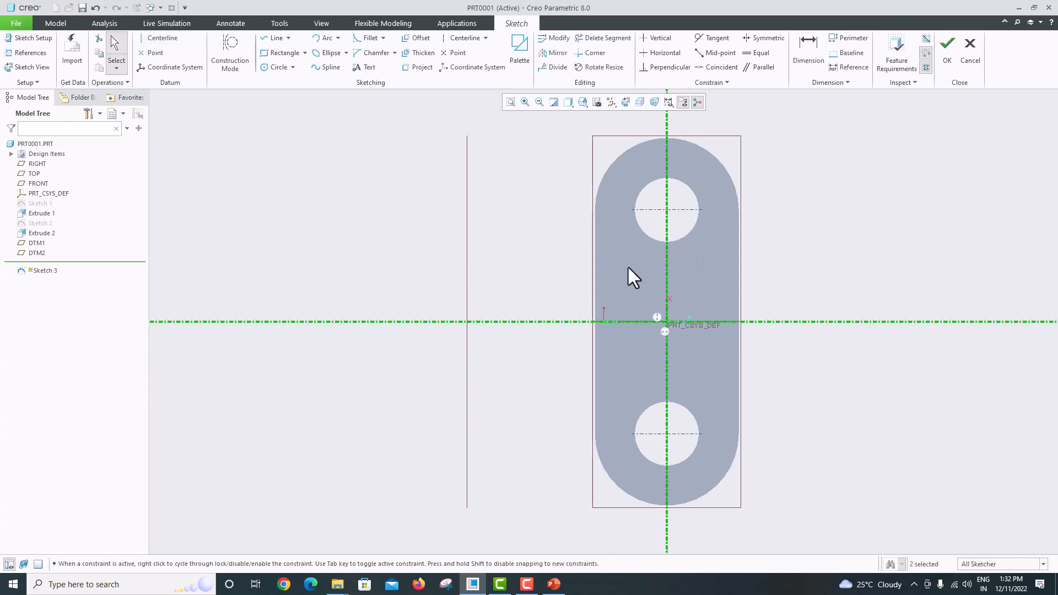
# Add the datum plane DTM1 behind the upright wall as a sketch reference
pyautogui.click(33, 52)
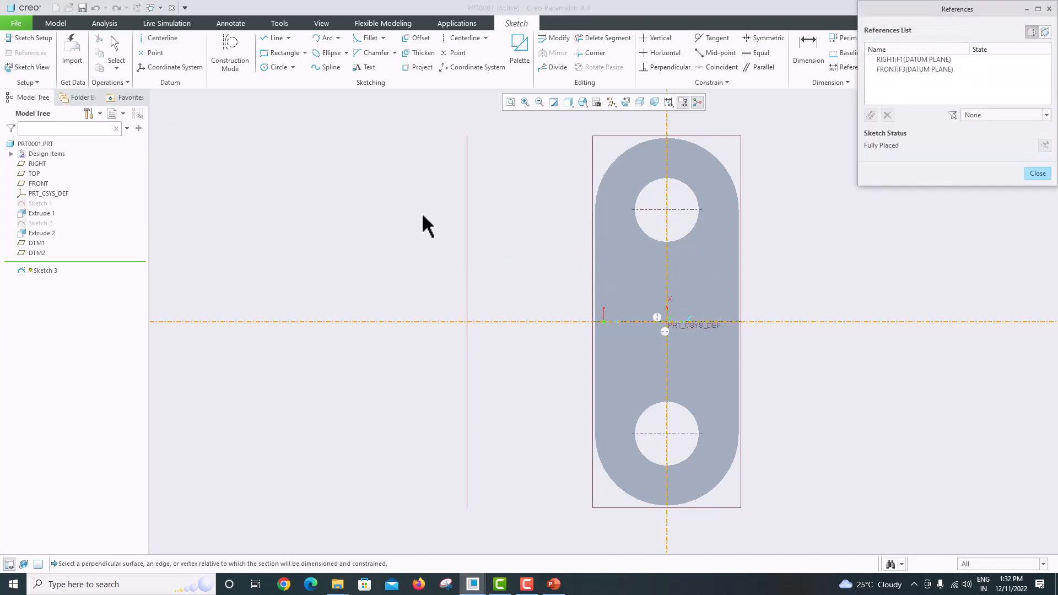
pyautogui.click(468, 248)
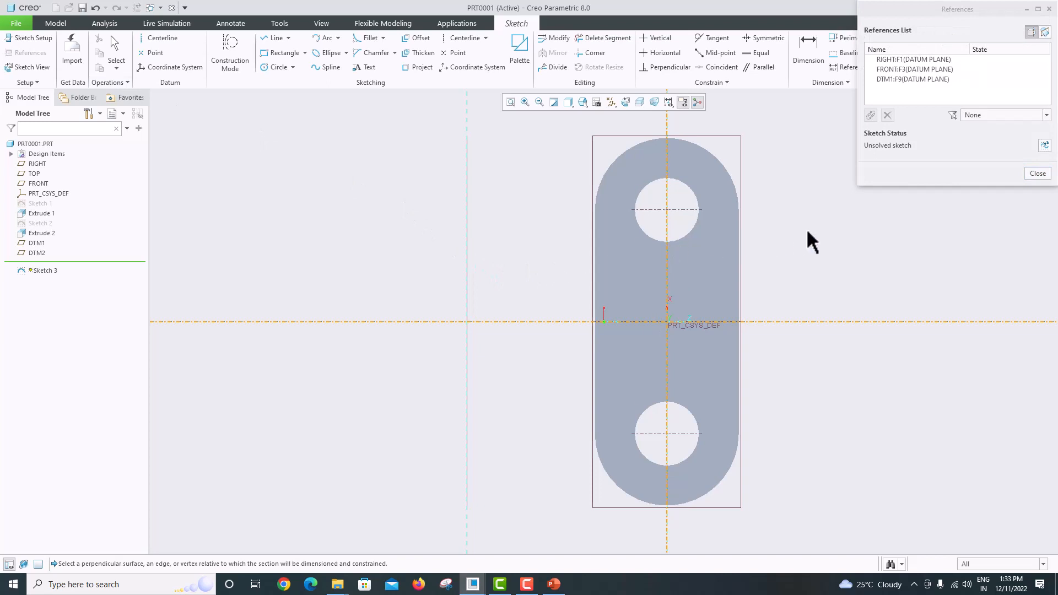
pyautogui.click(1037, 174)
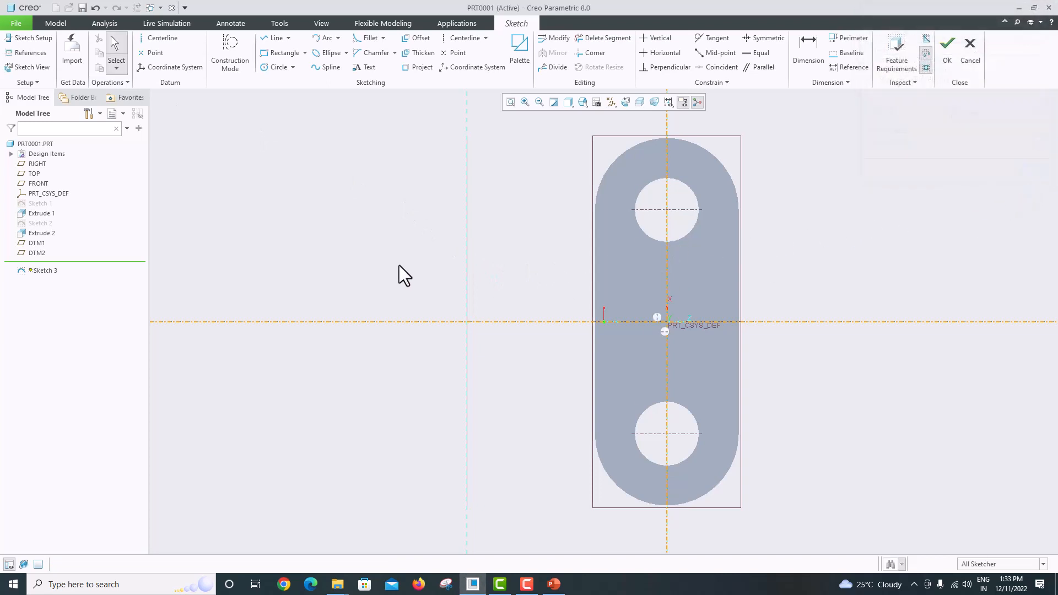
# Draw two concentric circles, about 28.5 mm and 43.6 mm in diameter, centred where DTM1 crosses the horizontal reference
pyautogui.click(279, 70)
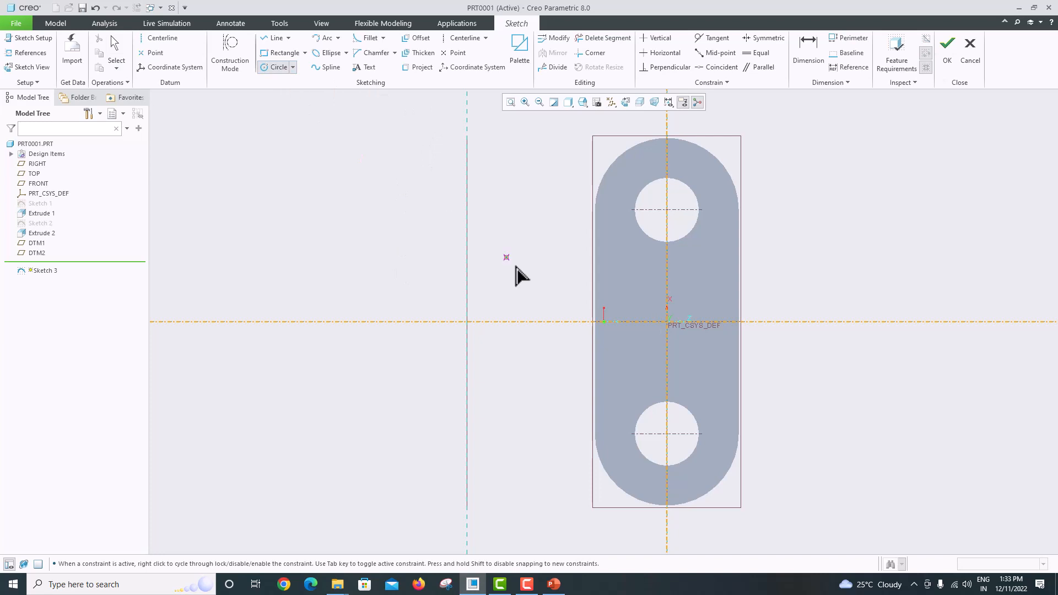
pyautogui.click(467, 321)
pyautogui.click(504, 367)
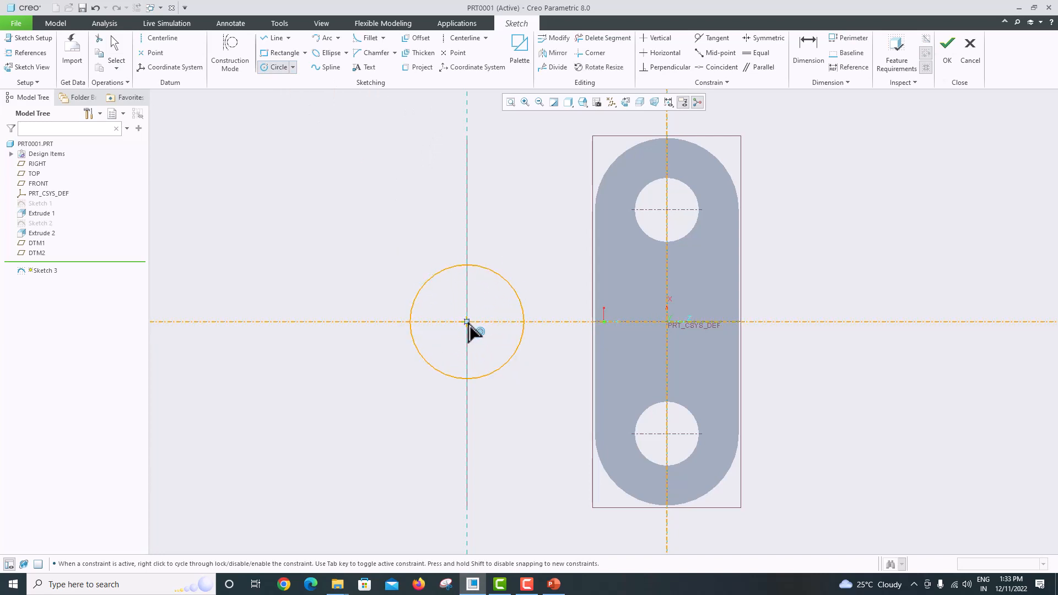
pyautogui.click(466, 322)
pyautogui.click(526, 386)
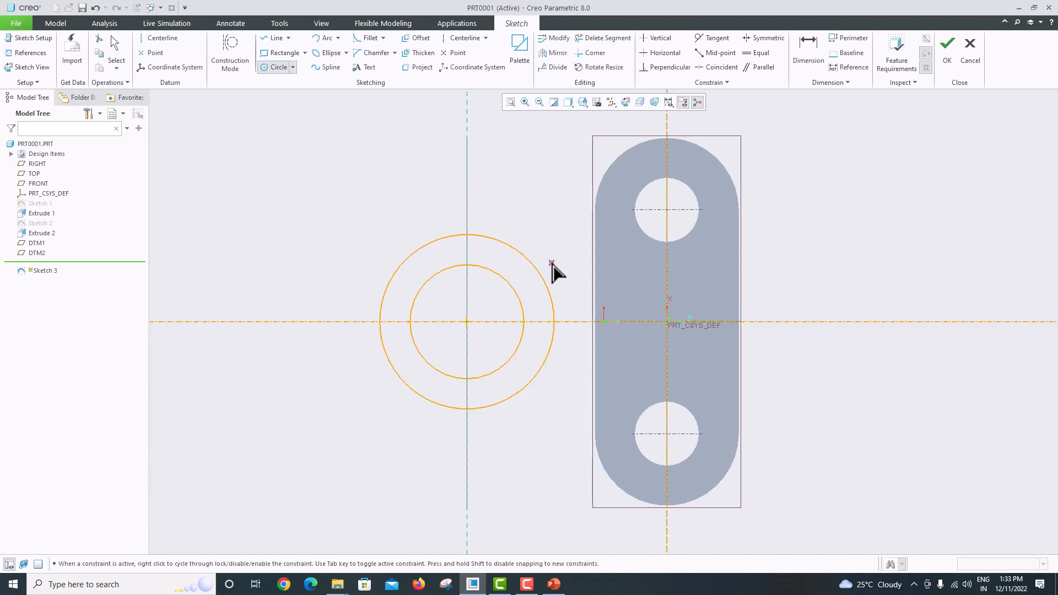
pyautogui.middleClick(553, 268)
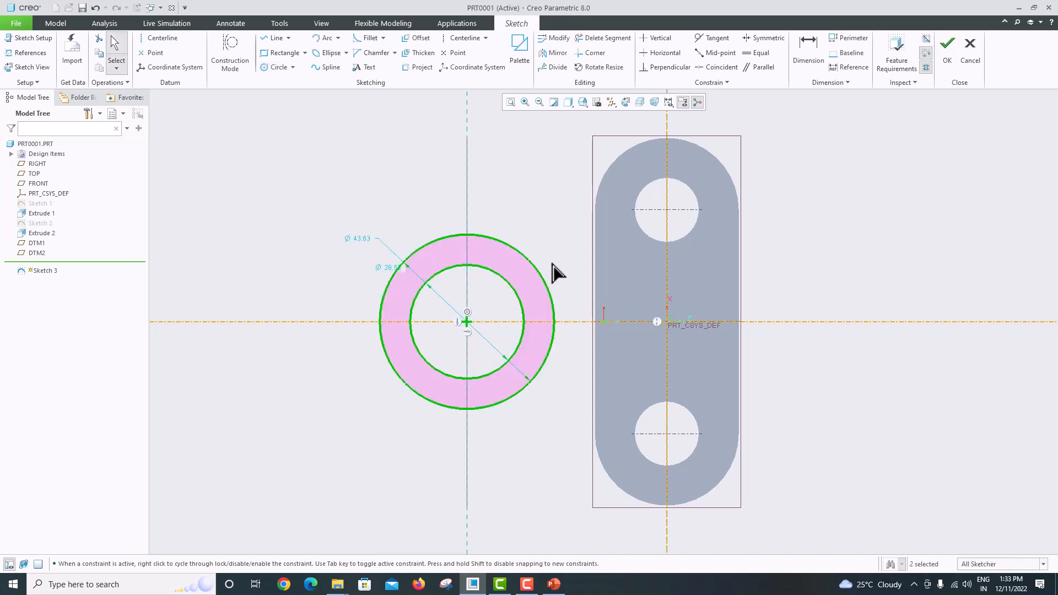
# Check the boss dimensions in the PowerPoint drawing, return to Creo Parametric, and set the circle diameters to 30 mm and 20 mm
pyautogui.click(554, 584)
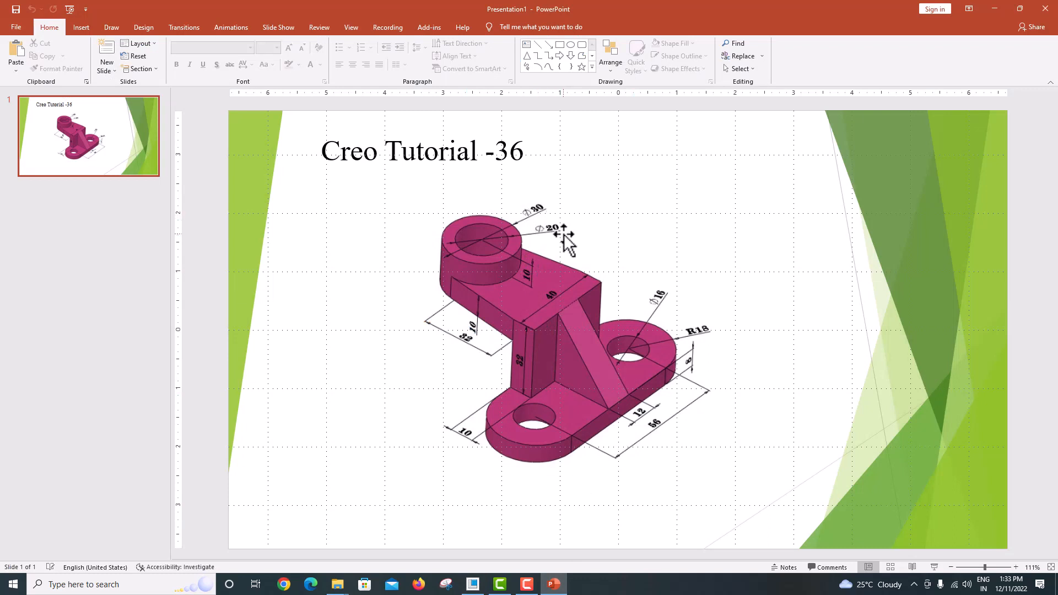
pyautogui.click(472, 589)
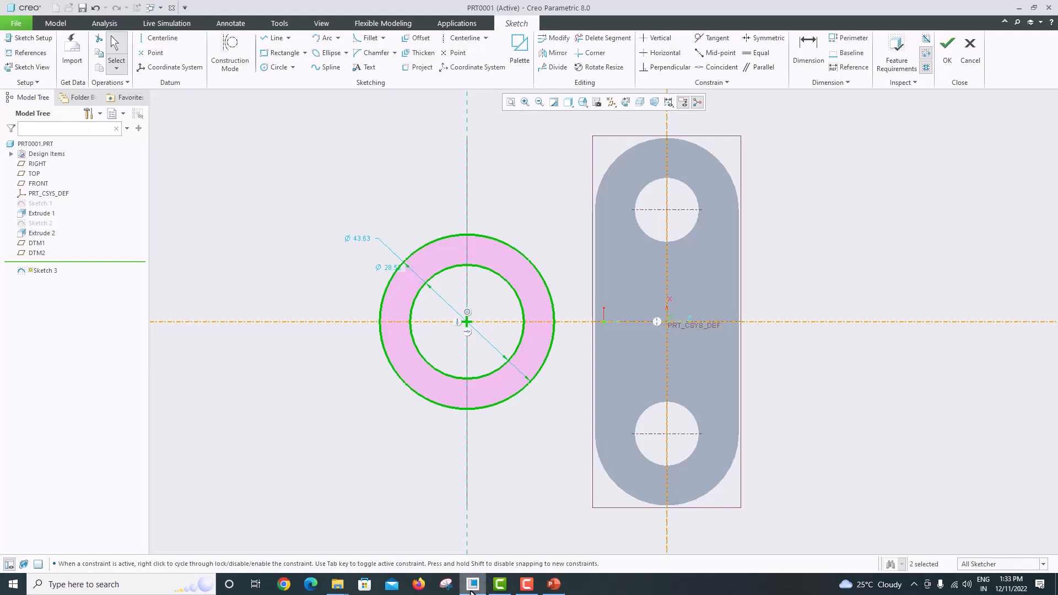
pyautogui.doubleClick(363, 238)
pyautogui.write('3')
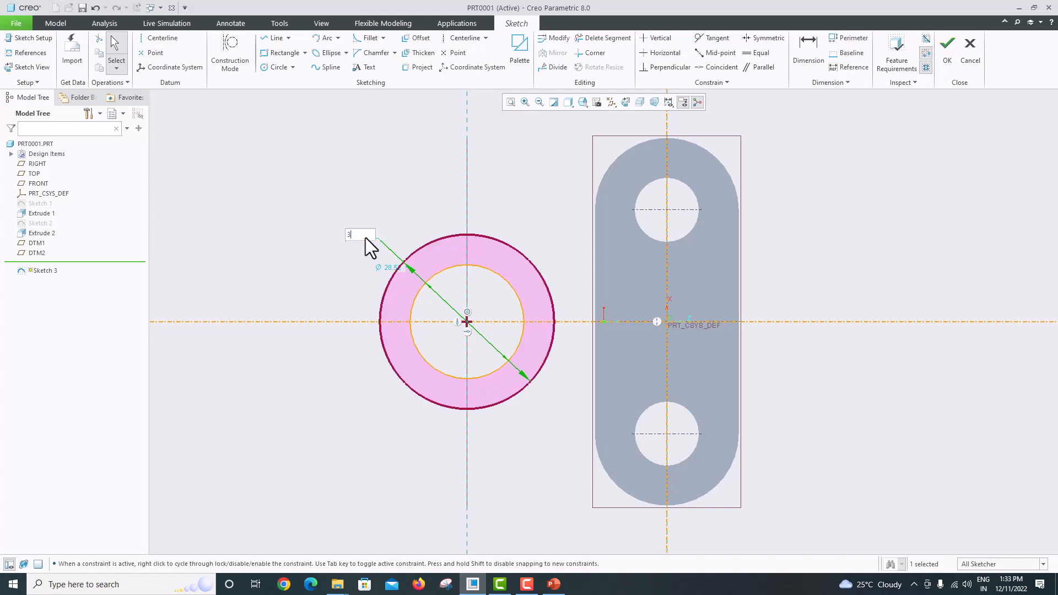
pyautogui.write('0')
pyautogui.press('Return')
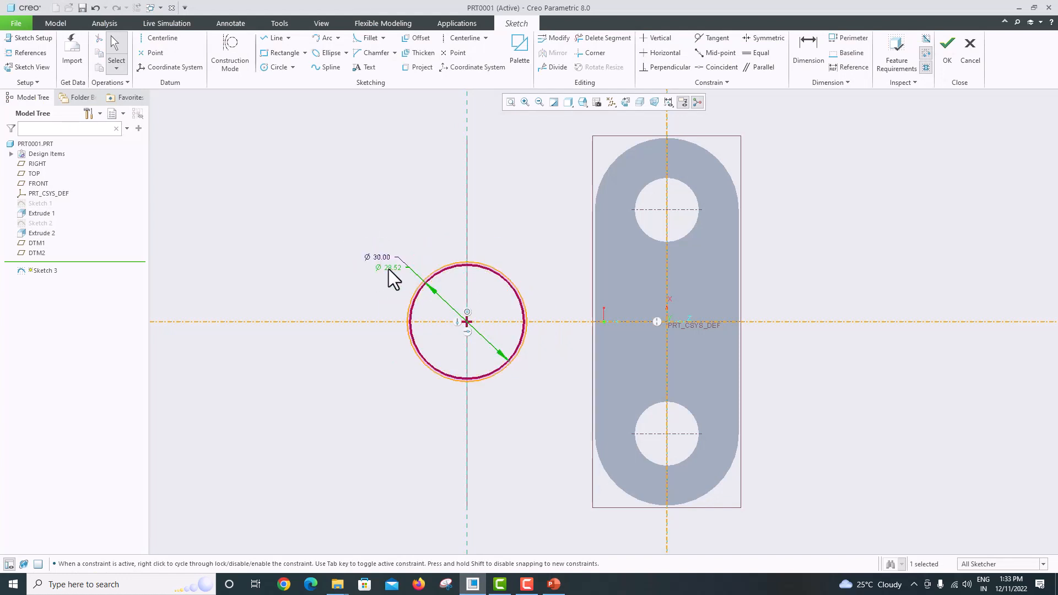
pyautogui.doubleClick(388, 269)
pyautogui.write('20')
pyautogui.press('Return')
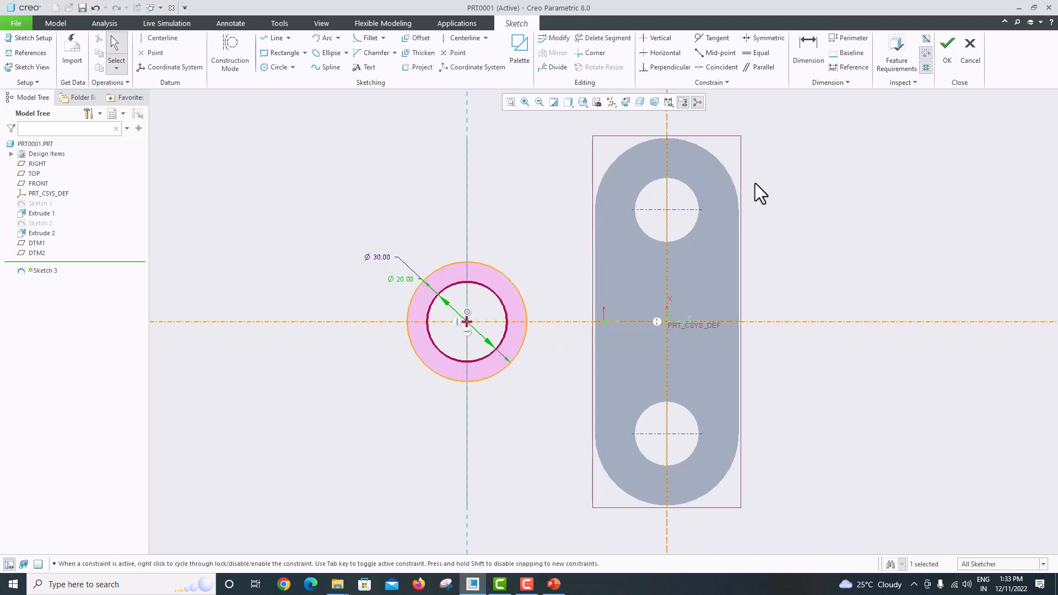
# Finish the boss sketch and extrude the ring upward as a solid to a depth of 20 mm
pyautogui.click(949, 55)
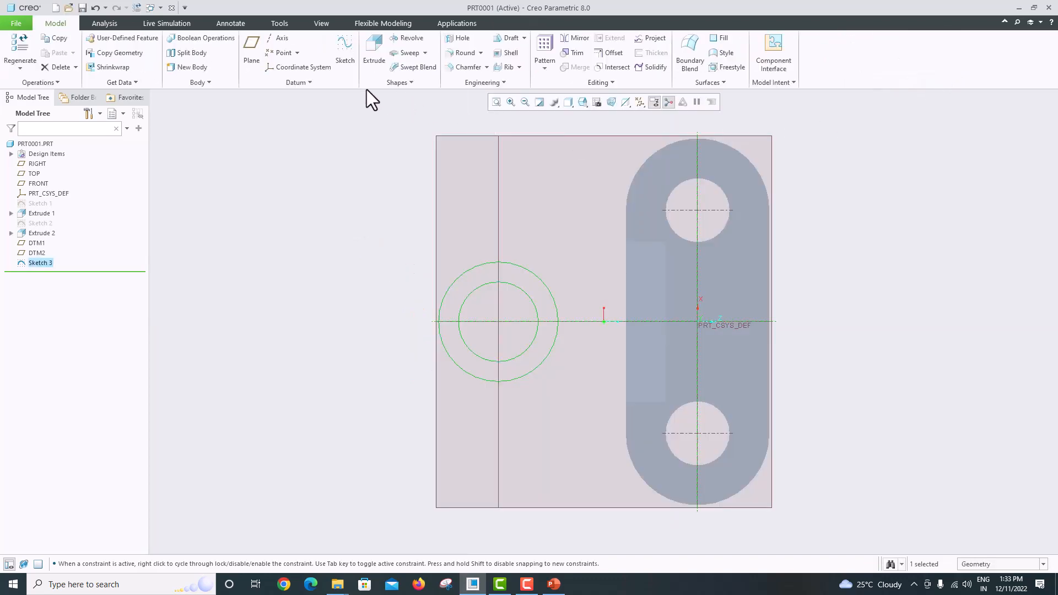
pyautogui.moveTo(458, 189)
pyautogui.mouseDown(button='middle')
pyautogui.moveTo(491, 153)
pyautogui.moveTo(470, 149)
pyautogui.moveTo(492, 141)
pyautogui.moveTo(460, 113)
pyautogui.moveTo(463, 97)
pyautogui.moveTo(477, 102)
pyautogui.mouseUp(button='middle')
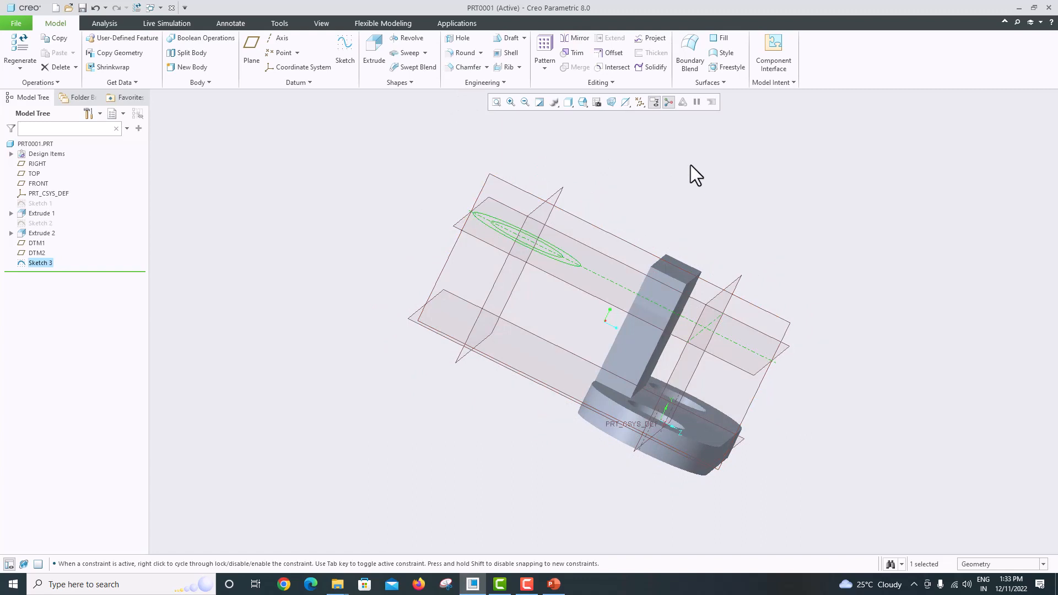
pyautogui.click(378, 55)
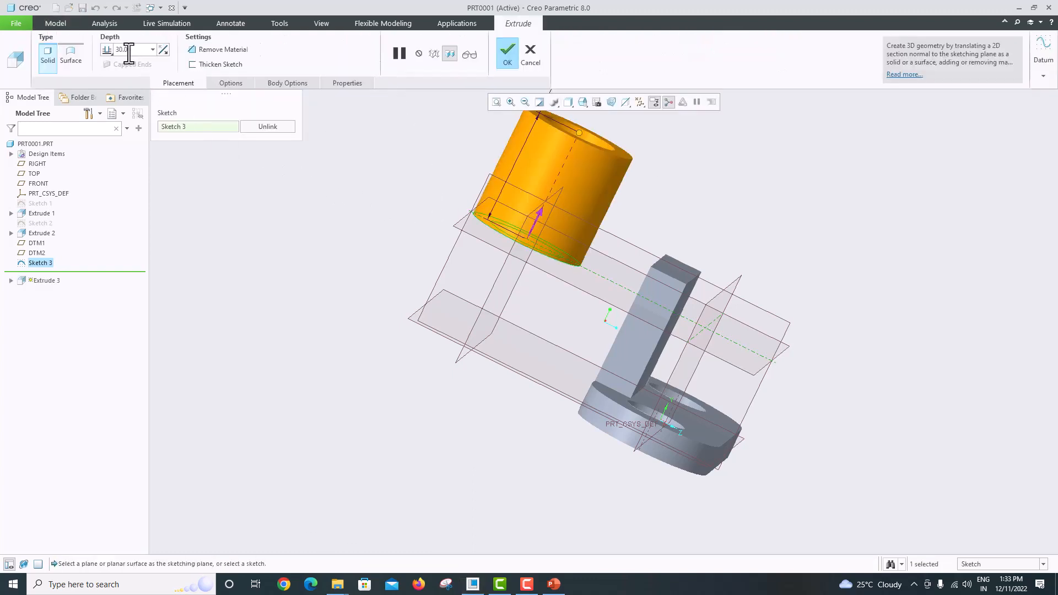
pyautogui.click(112, 52)
pyautogui.click(118, 63)
pyautogui.doubleClick(139, 49)
pyautogui.write('20')
pyautogui.press('Return')
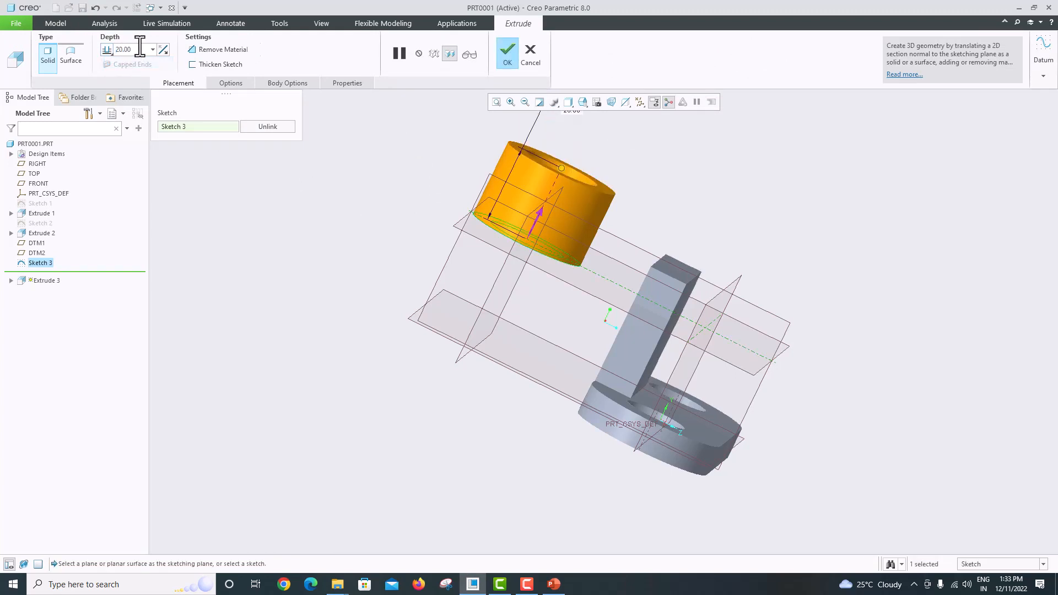
pyautogui.click(507, 55)
# Check the arm in the PowerPoint drawing, return to Creo Parametric, and start a sketch on the upright wall's top face, viewed square to it
pyautogui.moveTo(579, 193); pyautogui.dragTo(578, 230, button='middle')
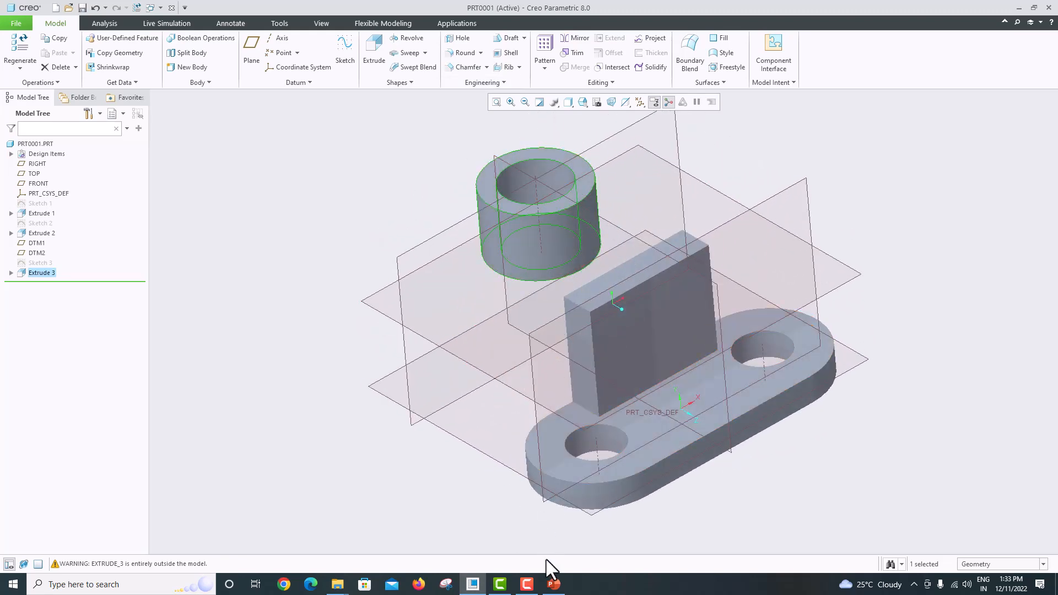
pyautogui.click(552, 584)
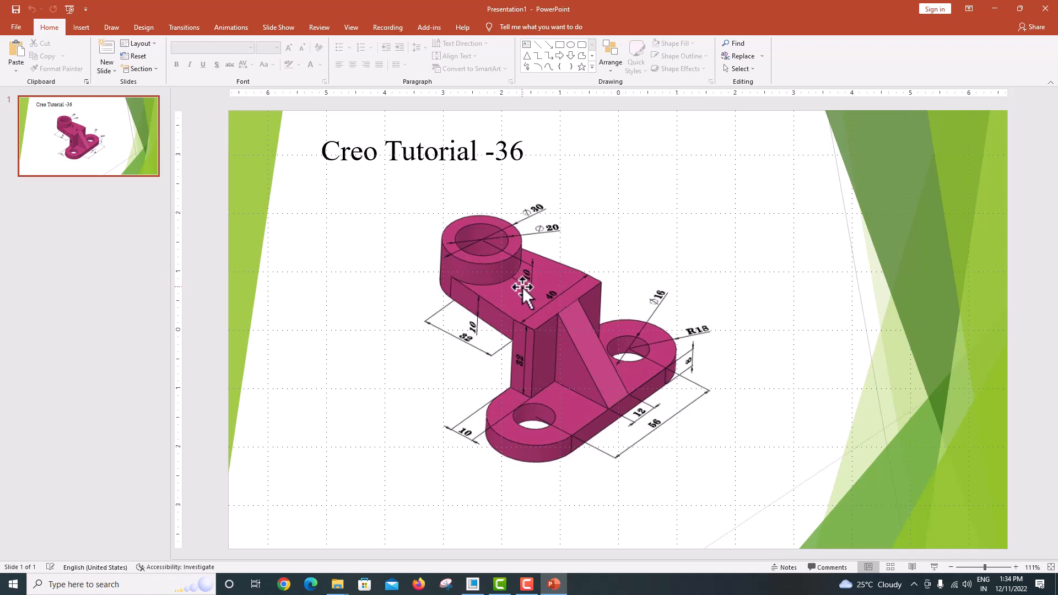
pyautogui.click(473, 584)
pyautogui.moveTo(482, 276); pyautogui.dragTo(474, 273, button='middle')
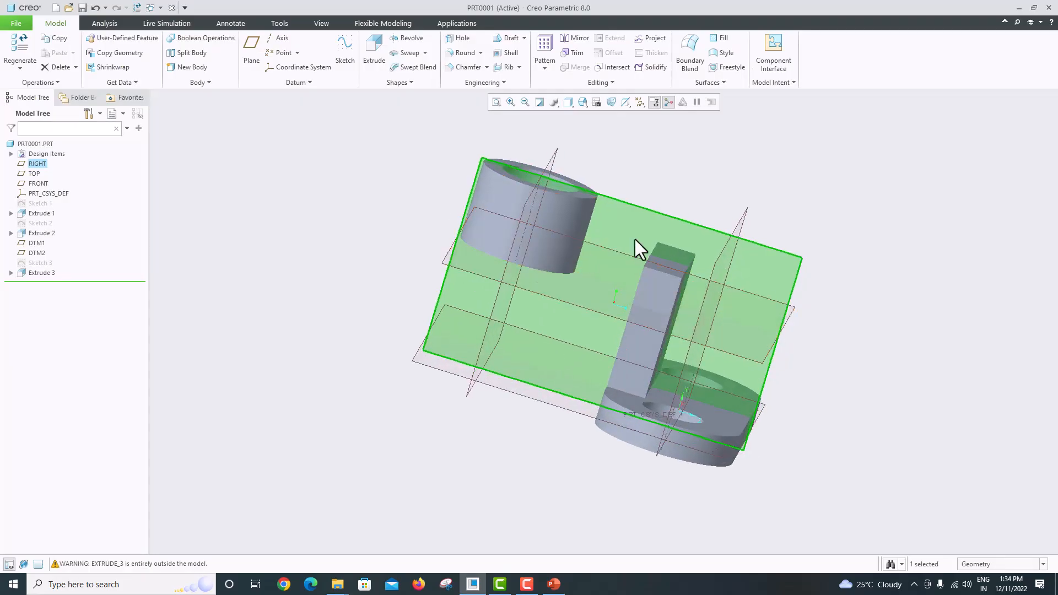
pyautogui.click(662, 255)
pyautogui.moveTo(666, 266)
pyautogui.mouseDown(button='middle')
pyautogui.moveTo(715, 239)
pyautogui.moveTo(682, 274)
pyautogui.moveTo(623, 259)
pyautogui.mouseUp(button='middle')
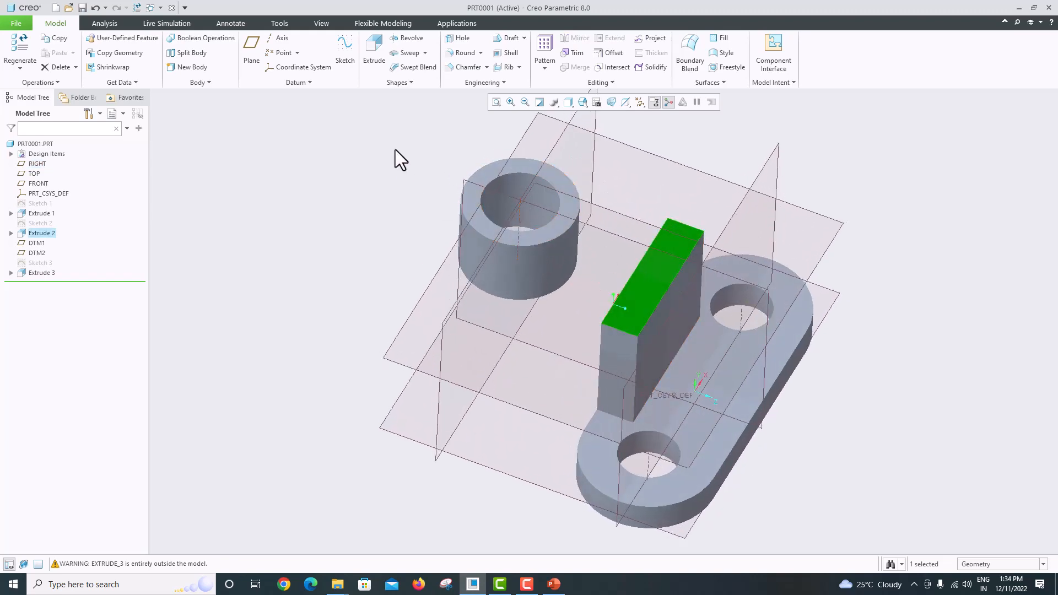
pyautogui.click(351, 64)
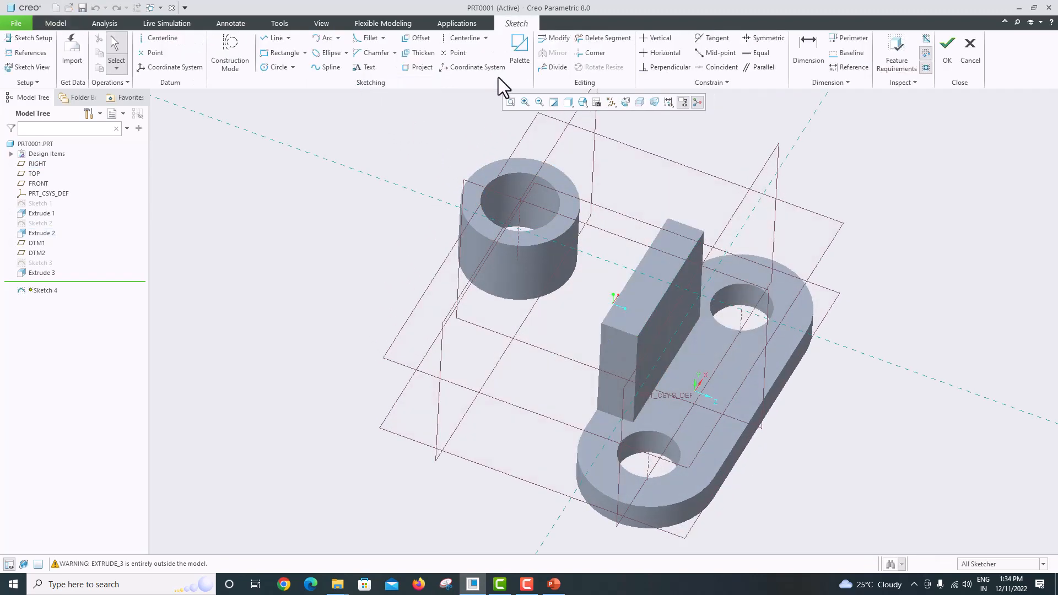
pyautogui.click(622, 103)
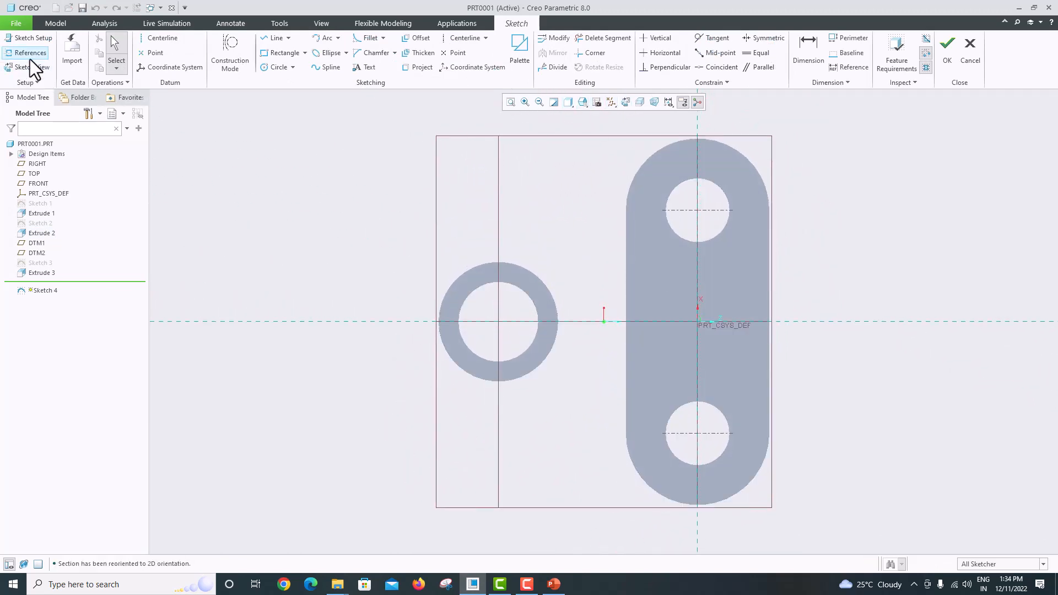
# Add the boss's outer and inner circles and the base plate's straight edge facing the boss as sketch references
pyautogui.click(30, 53)
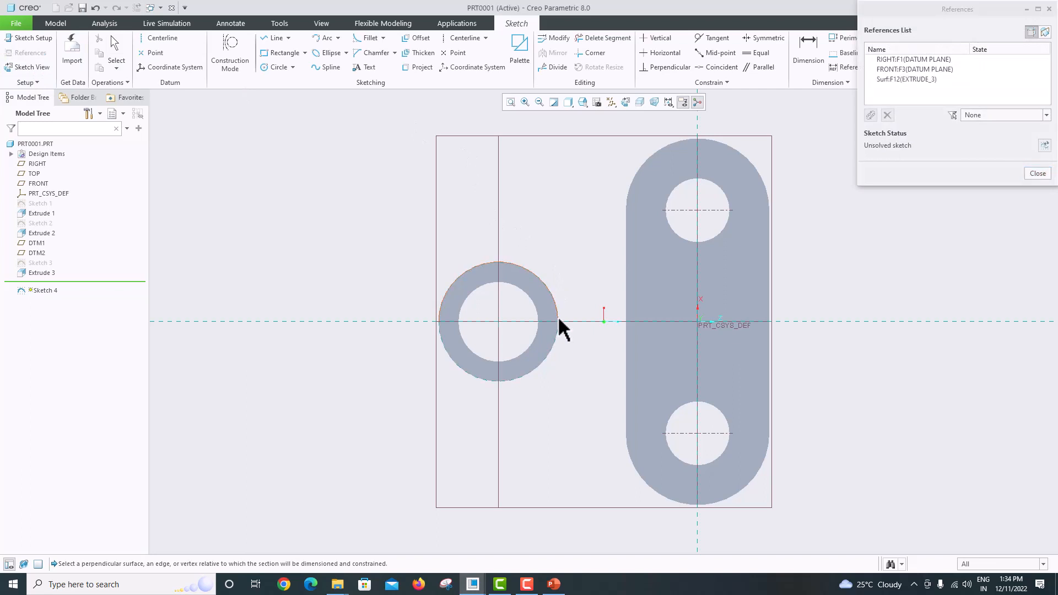
pyautogui.click(556, 337)
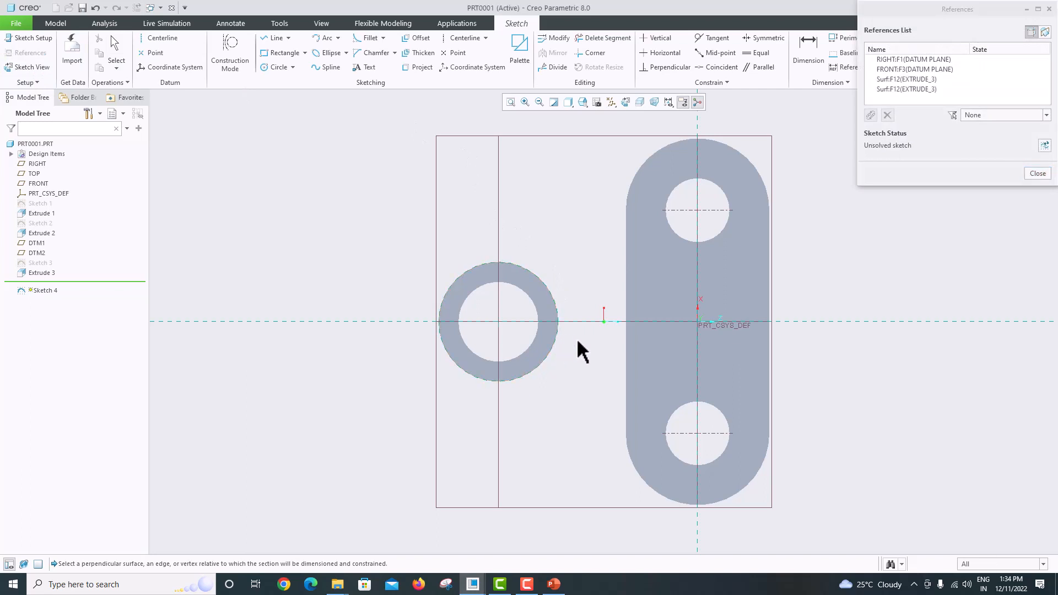
pyautogui.click(627, 304)
pyautogui.click(540, 326)
pyautogui.click(1037, 173)
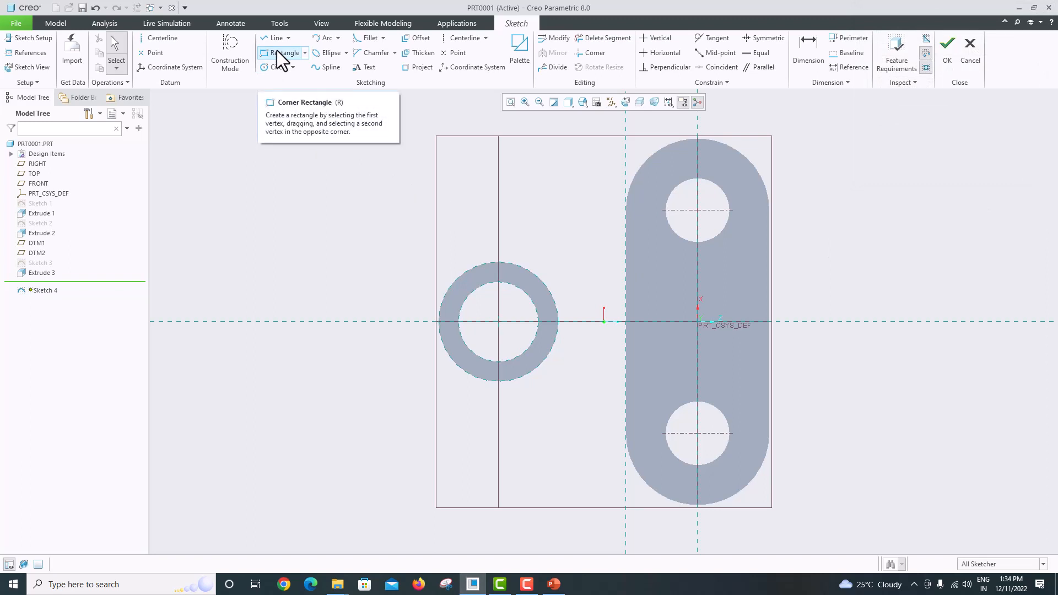
# Add the upright wall's two end faces as sketch references and orient the view square to the sketch again
pyautogui.click(30, 53)
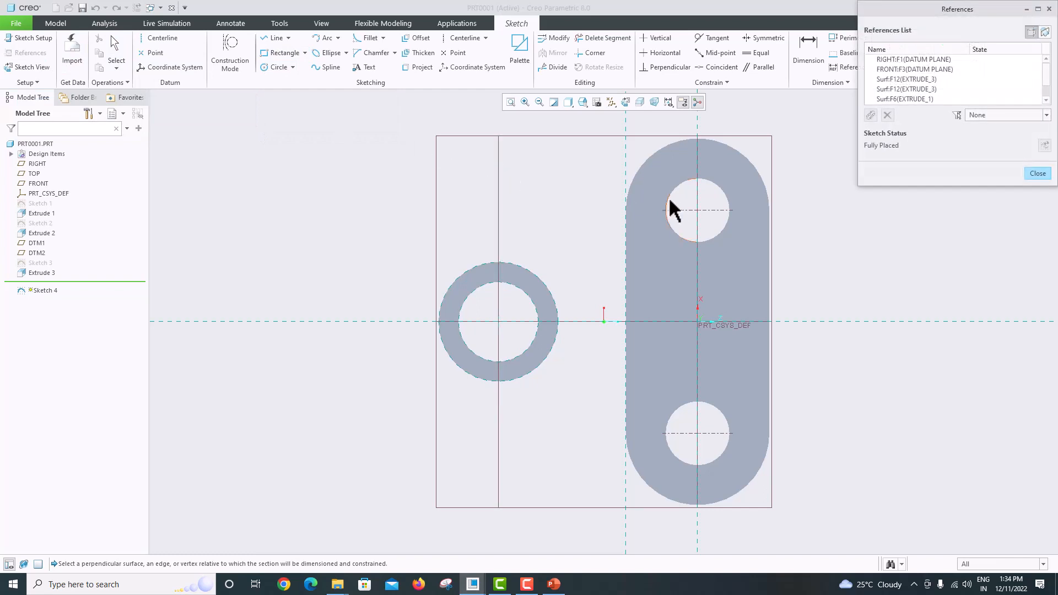
pyautogui.moveTo(630, 227)
pyautogui.mouseDown(button='middle')
pyautogui.moveTo(643, 227)
pyautogui.moveTo(635, 232)
pyautogui.mouseUp(button='middle')
pyautogui.click(637, 238)
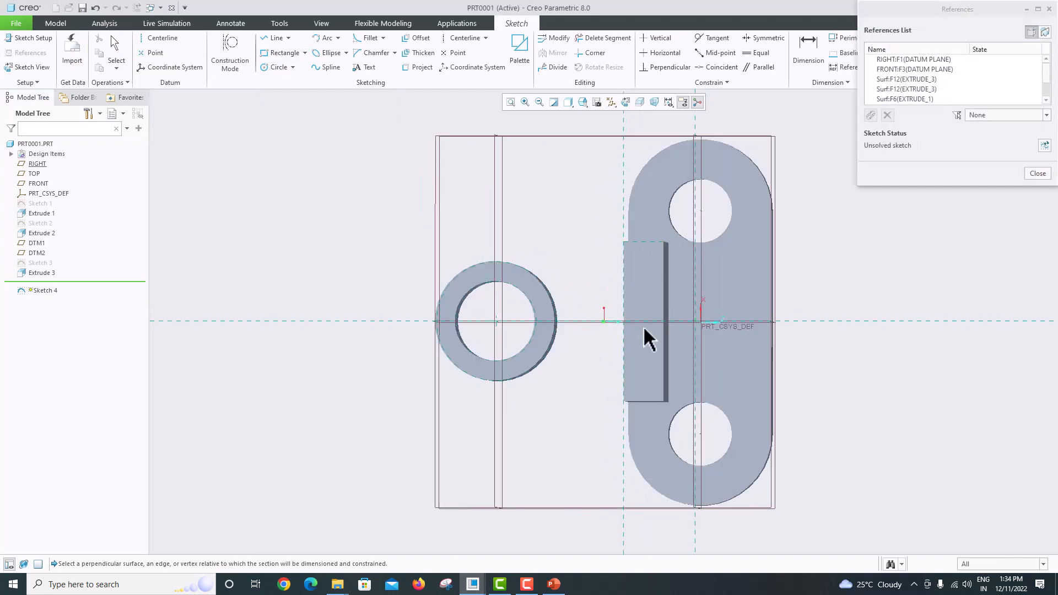
pyautogui.click(645, 400)
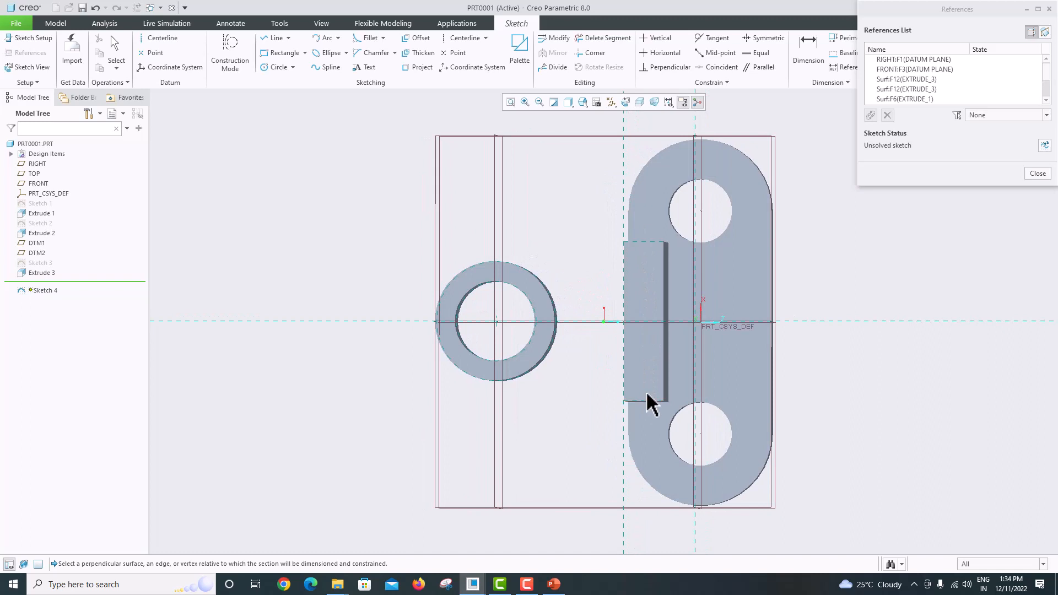
pyautogui.click(1038, 173)
pyautogui.click(626, 104)
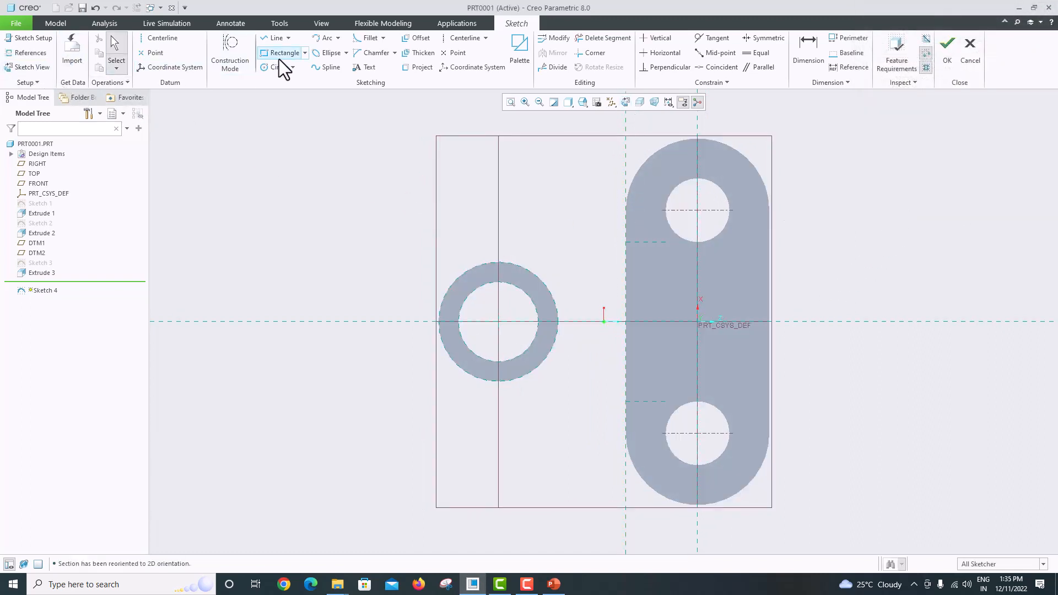
# Draw a line along the wall's edge between its end references and a line from each end tangent to the boss's outer circle
pyautogui.click(275, 38)
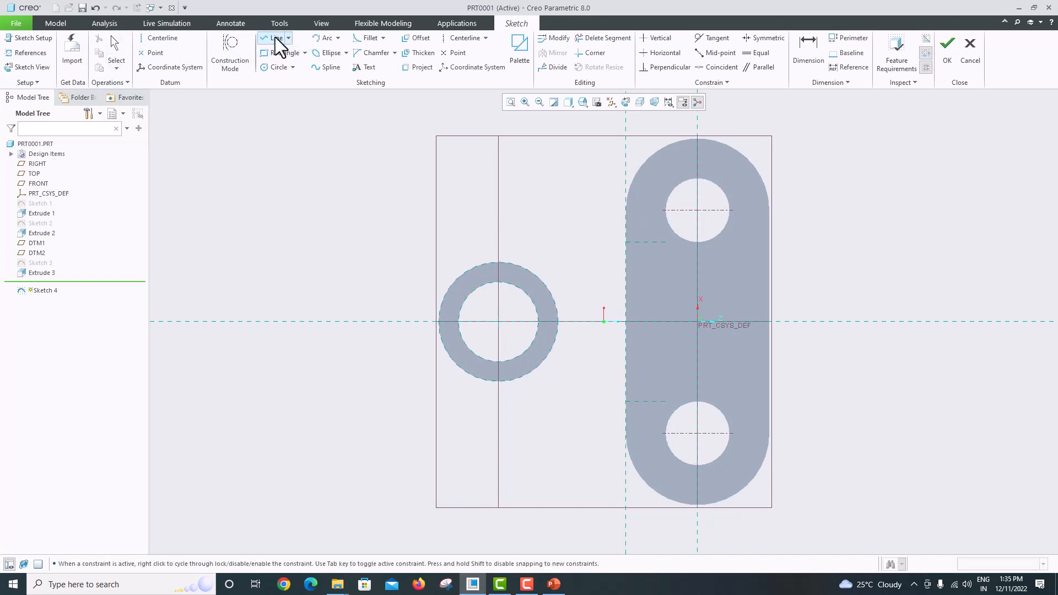
pyautogui.click(625, 243)
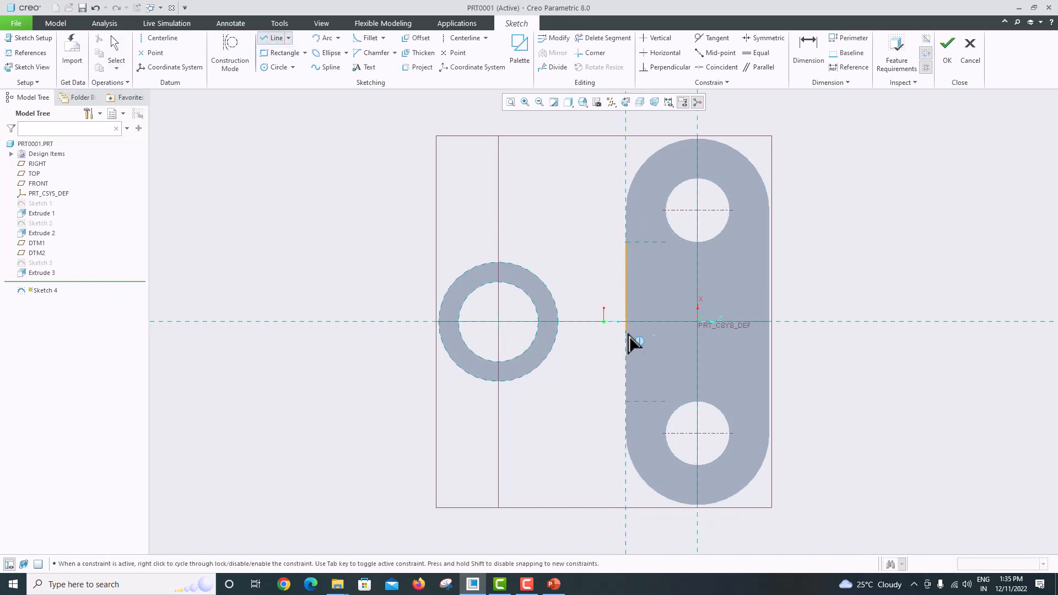
pyautogui.click(626, 401)
pyautogui.click(491, 383)
pyautogui.middleClick(543, 370)
pyautogui.click(625, 242)
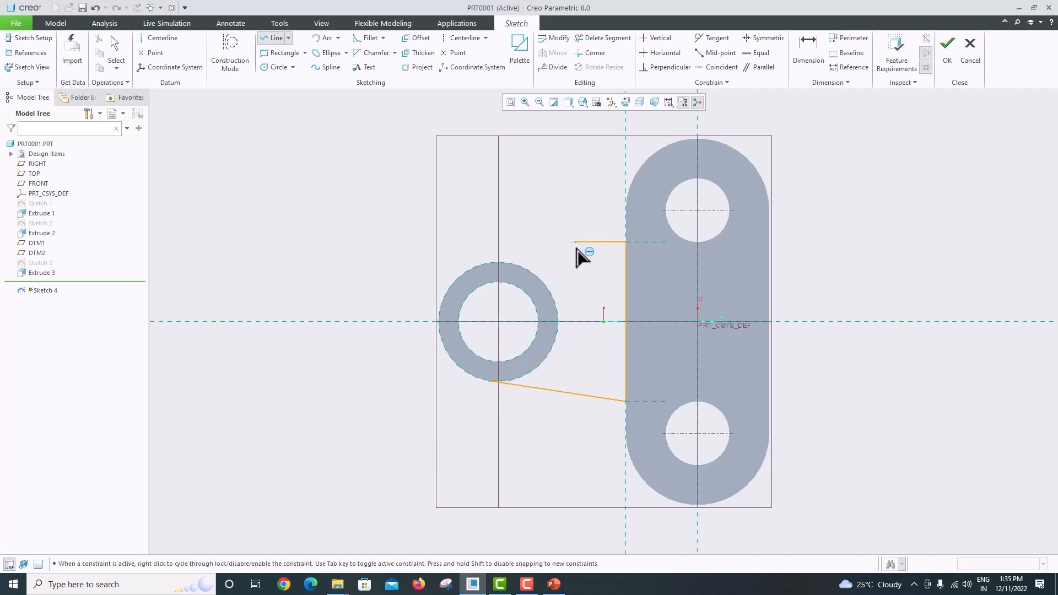
pyautogui.click(508, 274)
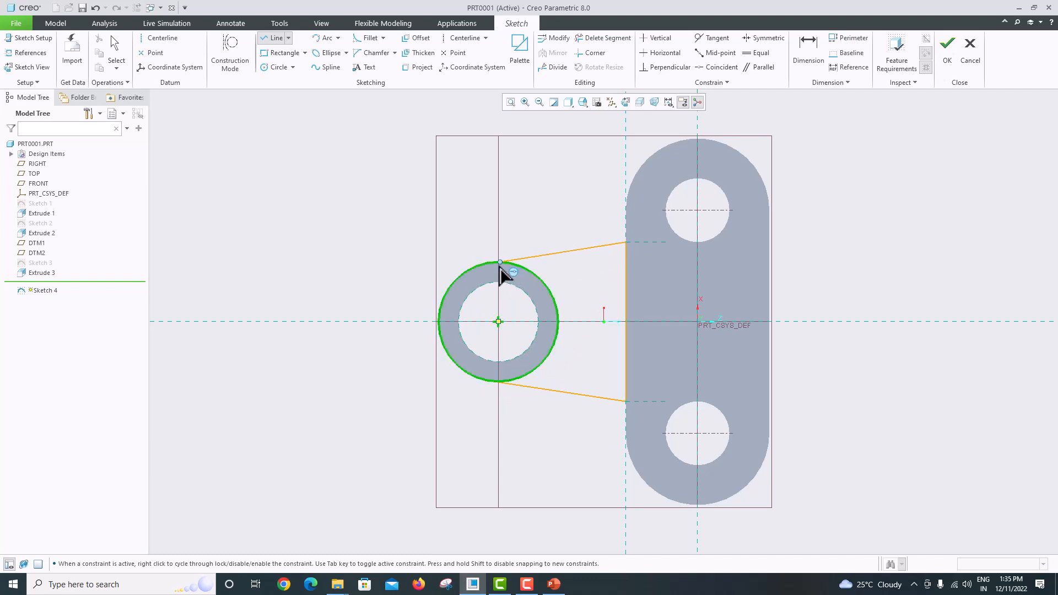
pyautogui.click(489, 264)
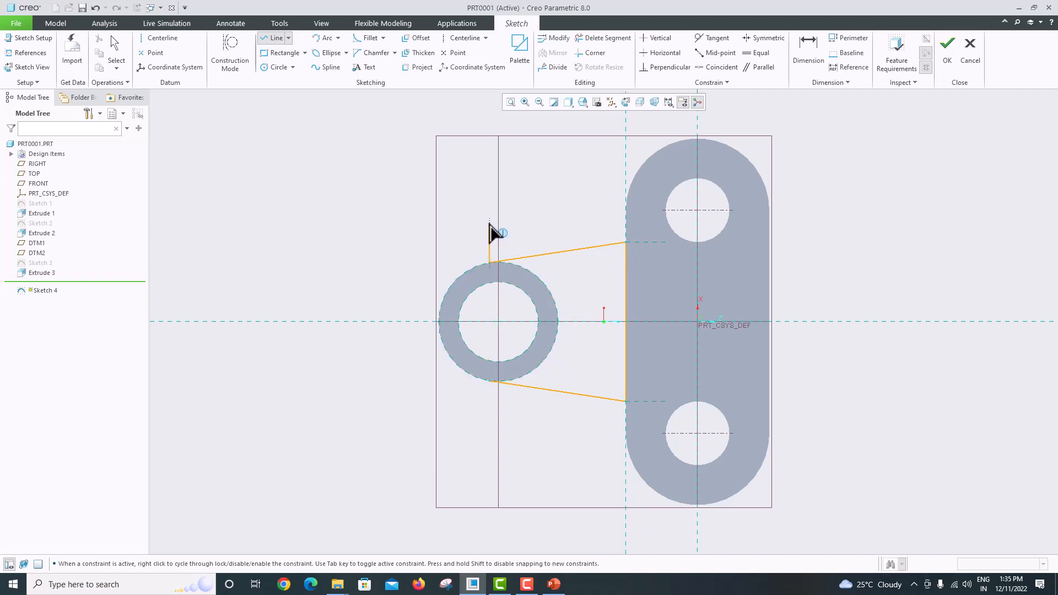
pyautogui.middleClick(490, 230)
pyautogui.middleClick(552, 234)
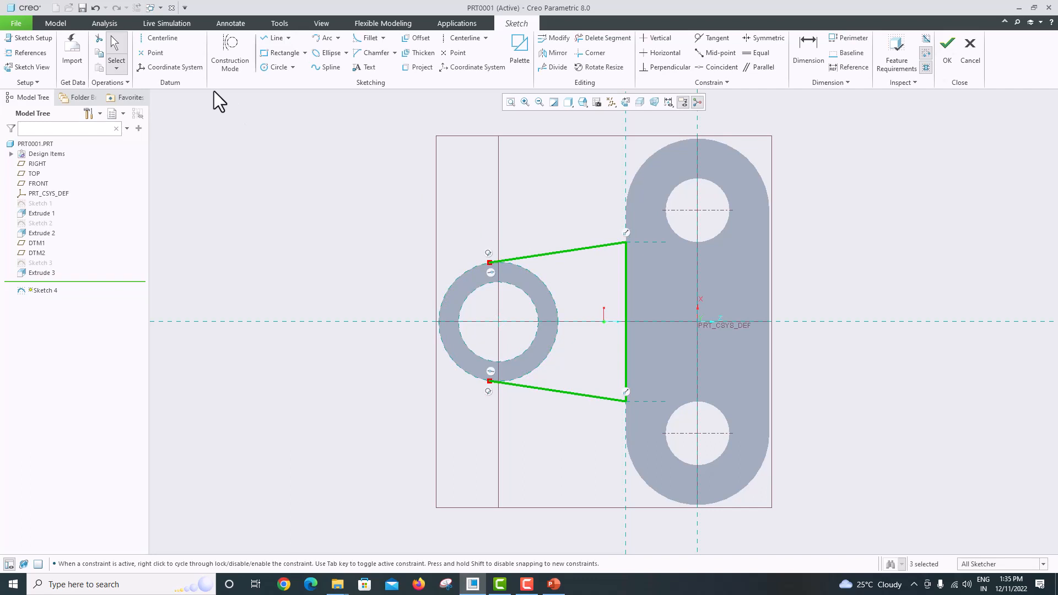
# Draw a circle centred on the boss and matching its outer diameter in the arm sketch
pyautogui.click(276, 67)
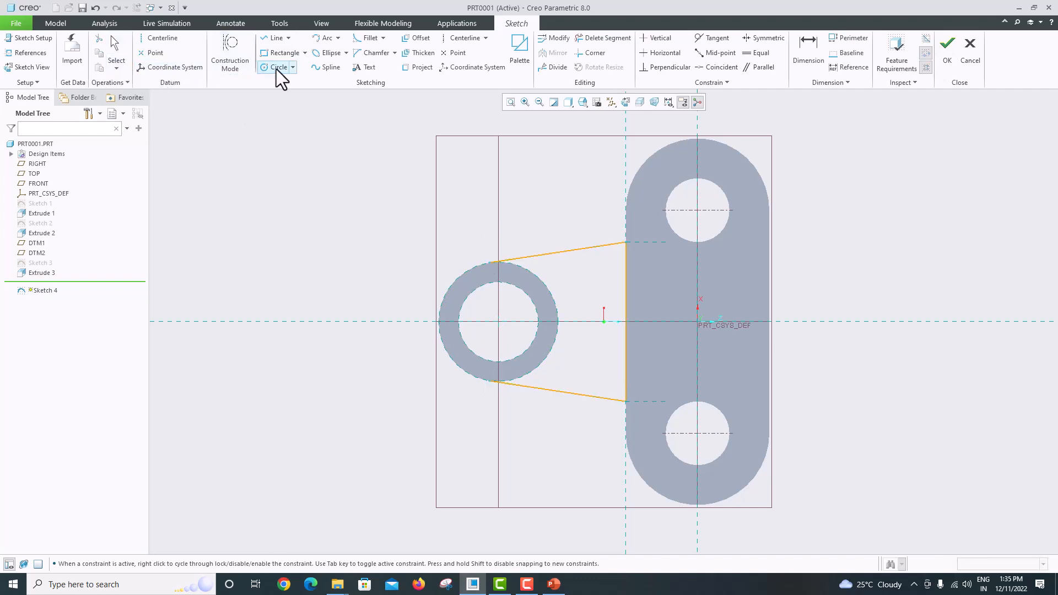
pyautogui.click(498, 322)
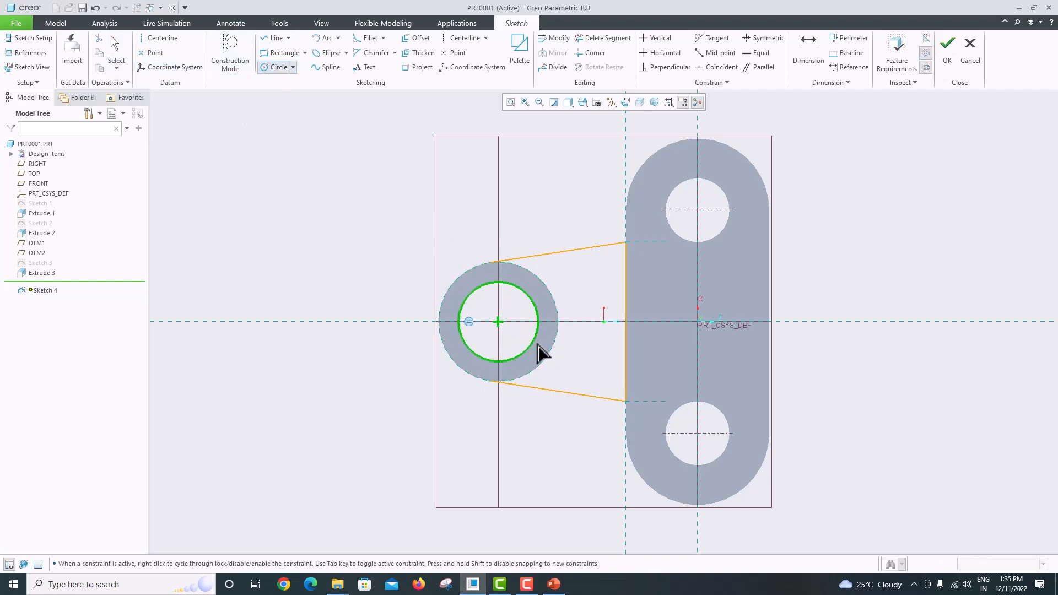
pyautogui.click(553, 364)
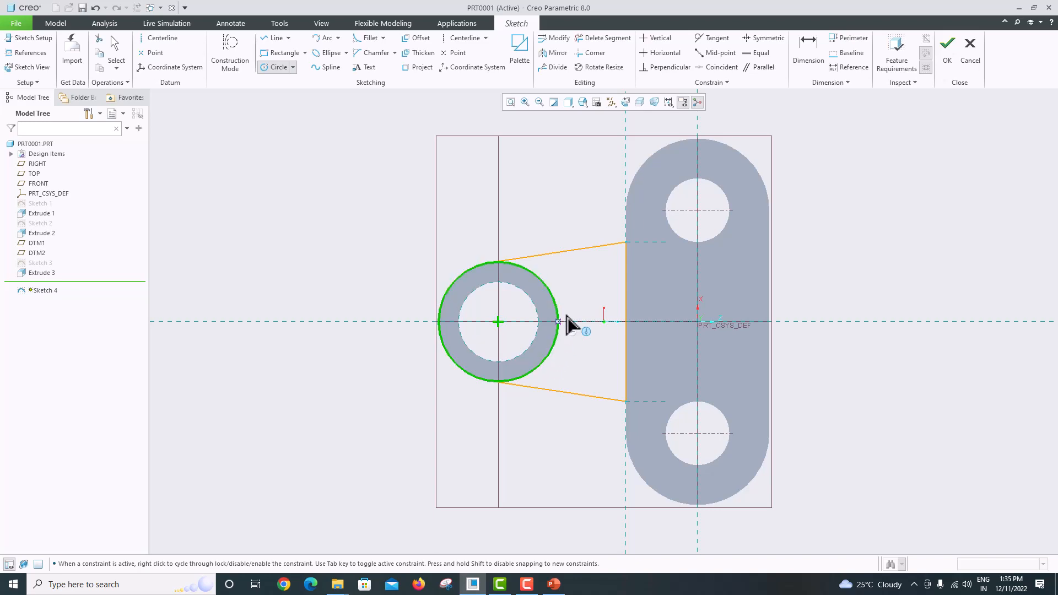
pyautogui.middleClick(581, 287)
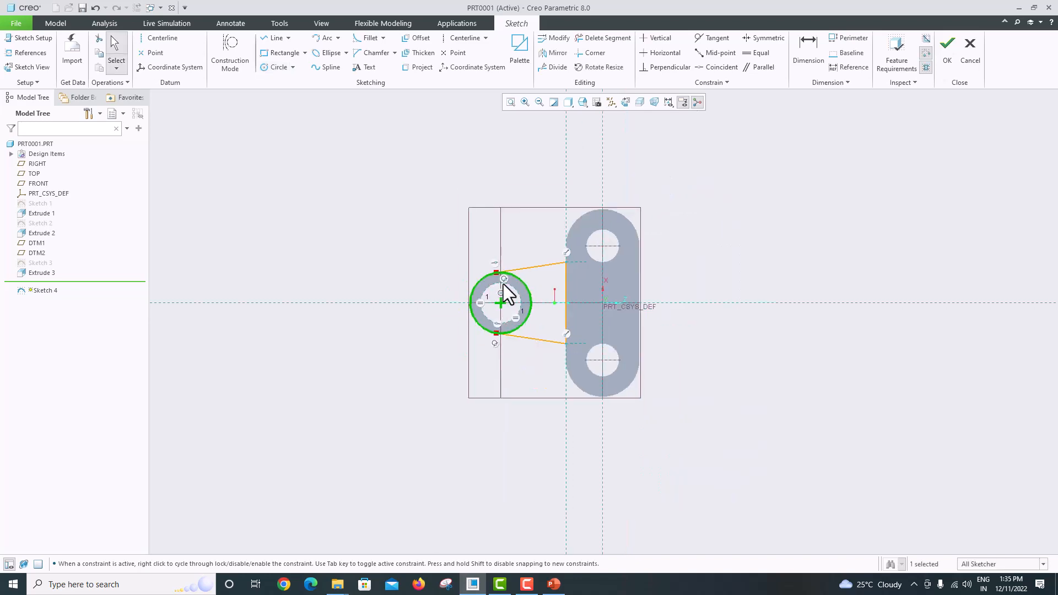
pyautogui.scroll(5, 504, 283)
pyautogui.scroll(-3, 504, 283)
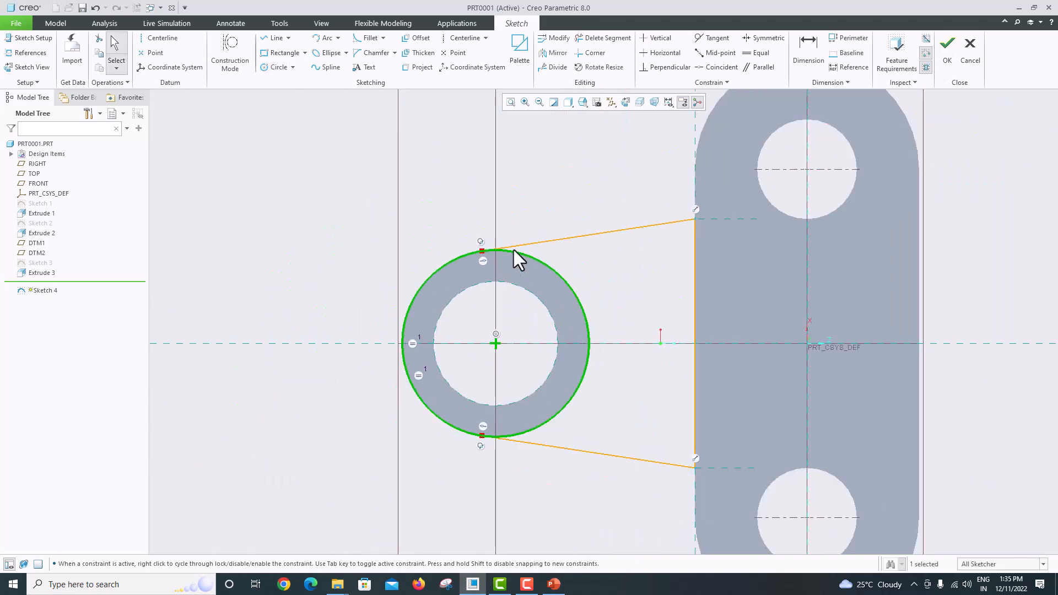
# Trim away the circle's far arc beyond the two tangent lines to leave a closed arm profile, and finish the sketch
pyautogui.click(609, 38)
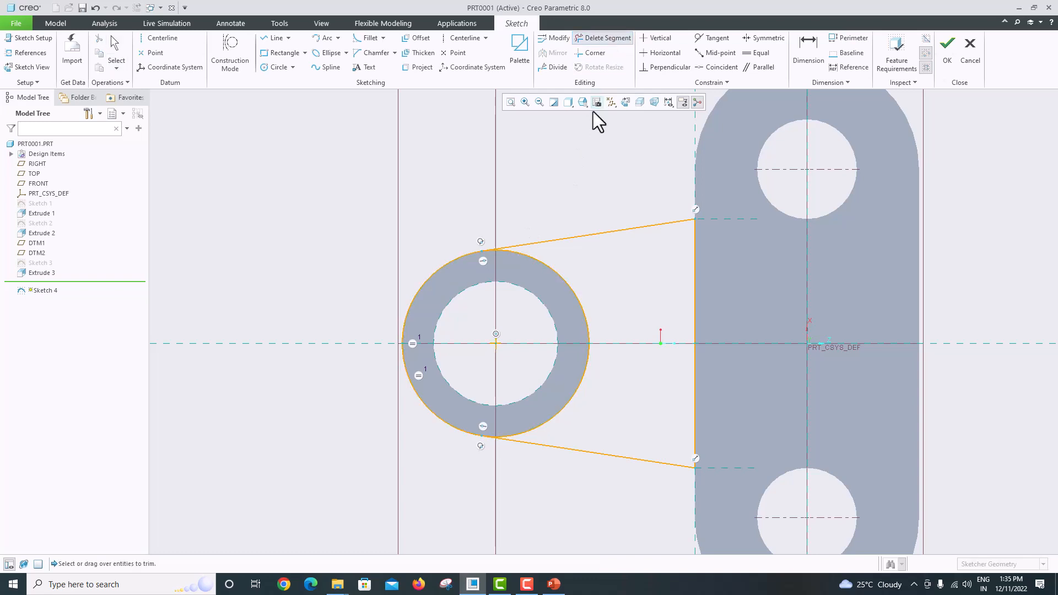
pyautogui.click(455, 257)
pyautogui.click(413, 382)
pyautogui.scroll(5, 495, 250)
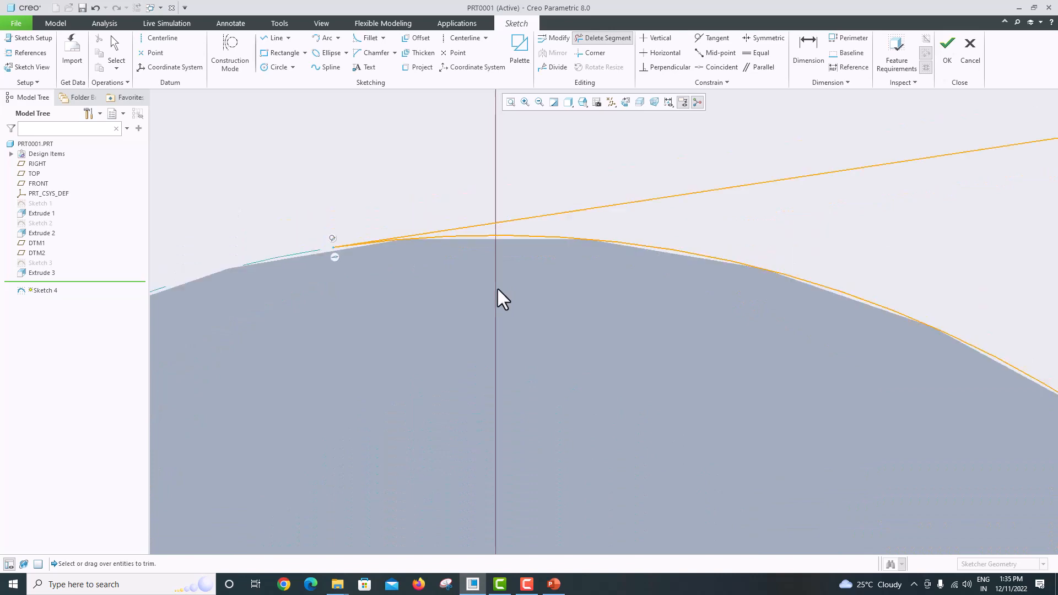
pyautogui.scroll(-5, 498, 290)
pyautogui.scroll(-3, 512, 435)
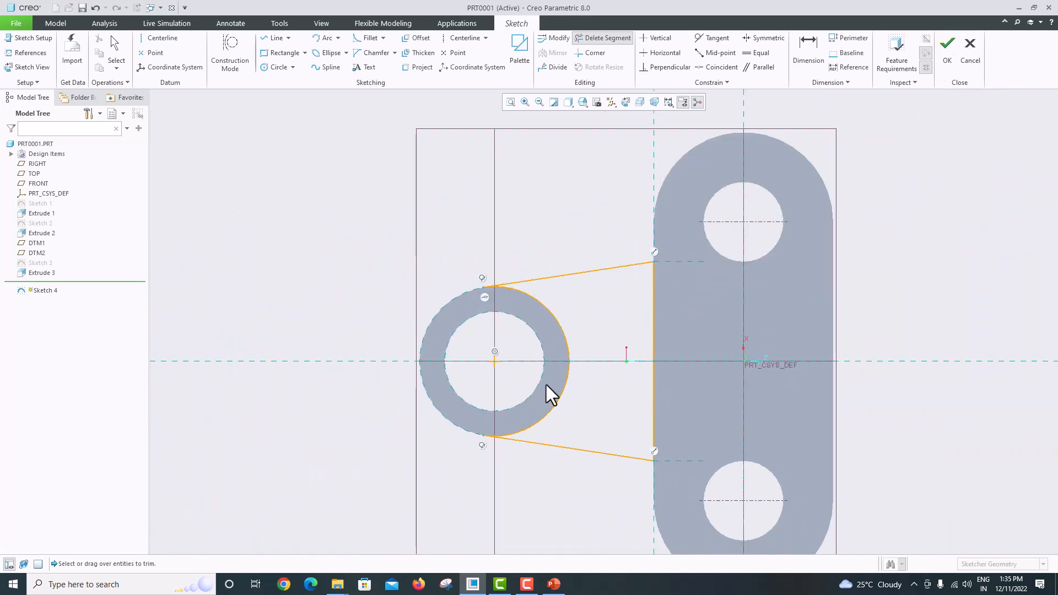
pyautogui.middleClick(551, 269)
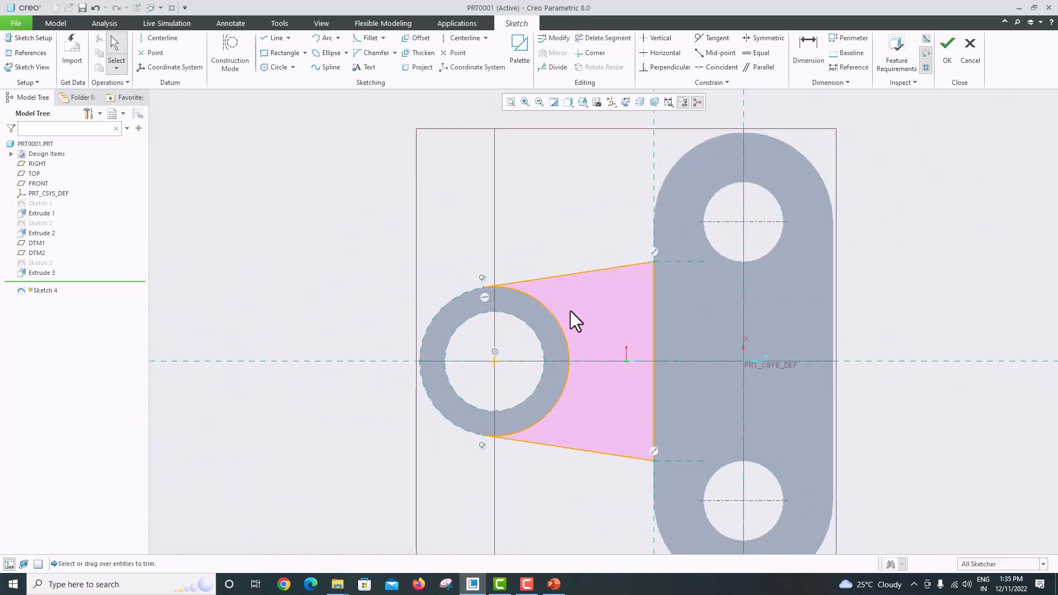
pyautogui.moveTo(573, 319)
pyautogui.mouseDown(button='middle')
pyautogui.moveTo(591, 303)
pyautogui.moveTo(548, 305)
pyautogui.moveTo(547, 354)
pyautogui.moveTo(569, 359)
pyautogui.moveTo(555, 352)
pyautogui.mouseUp(button='middle')
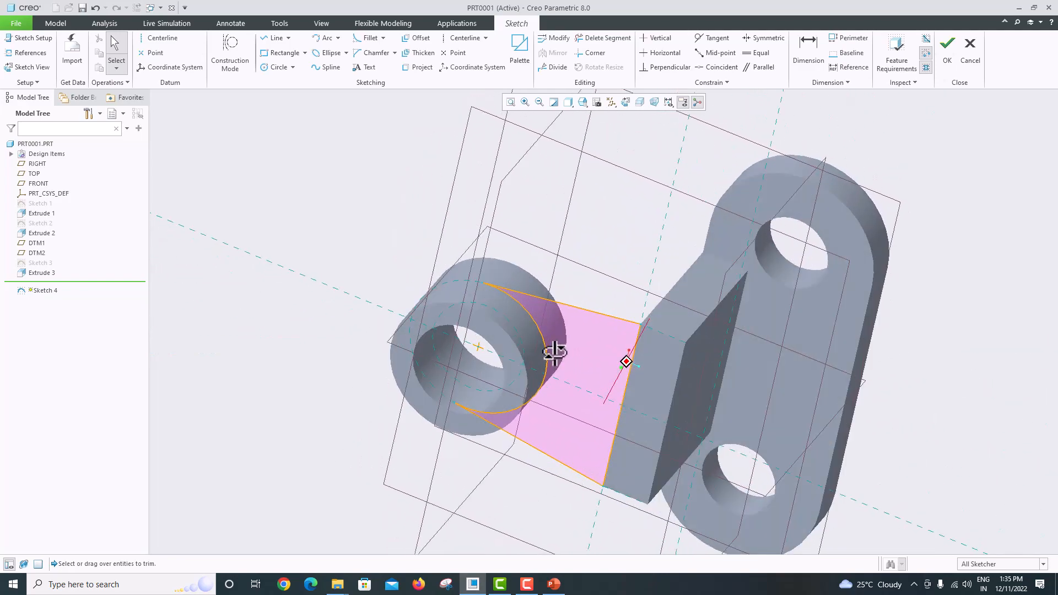
pyautogui.click(944, 66)
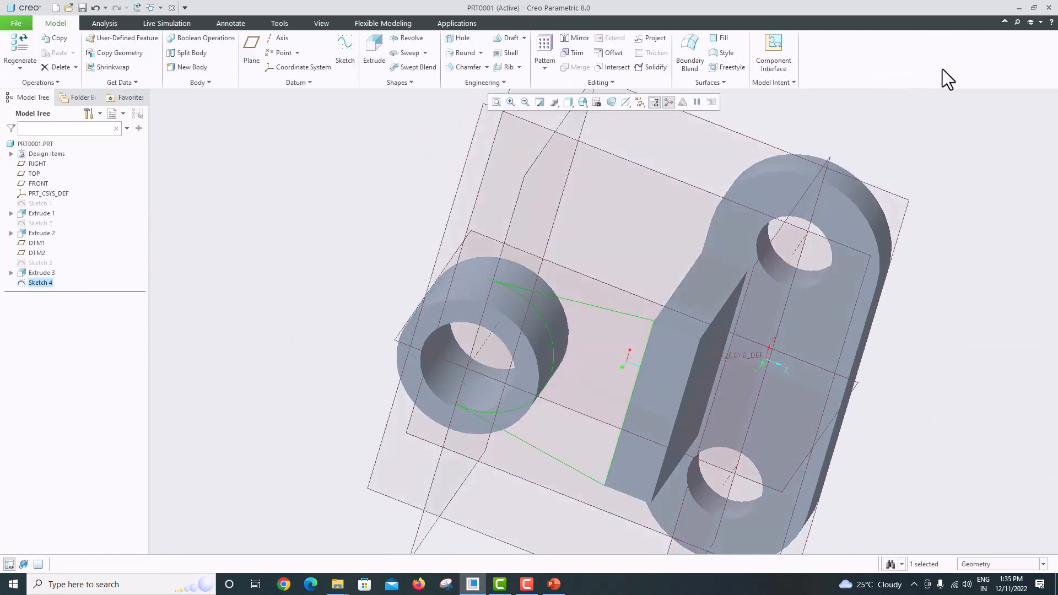
# Extrude the arm profile 10 mm with the direction flipped towards the base plate's side
pyautogui.click(372, 62)
pyautogui.moveTo(503, 280); pyautogui.dragTo(575, 198, button='middle')
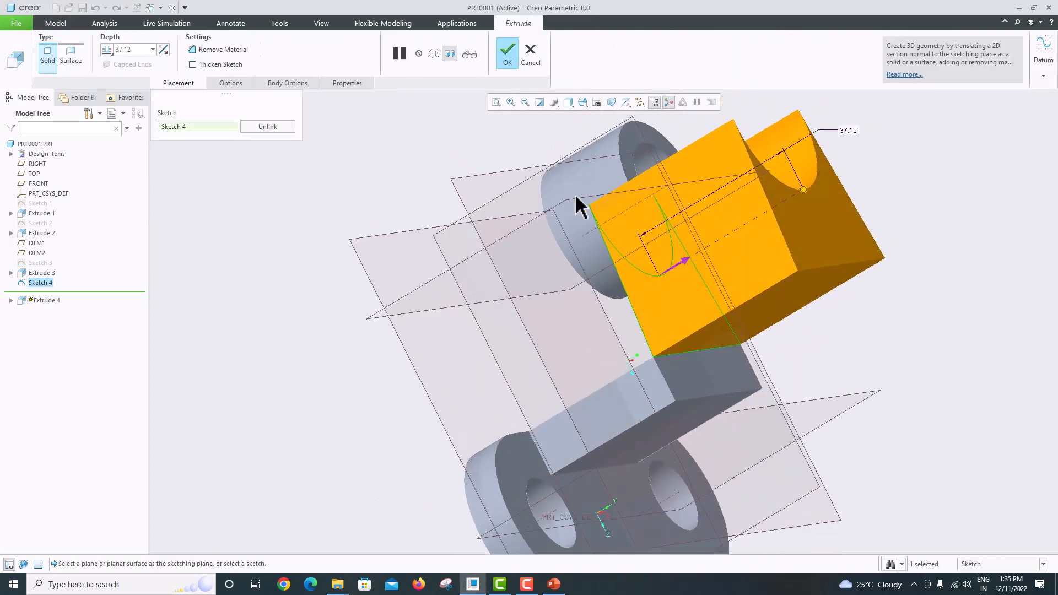
pyautogui.click(682, 259)
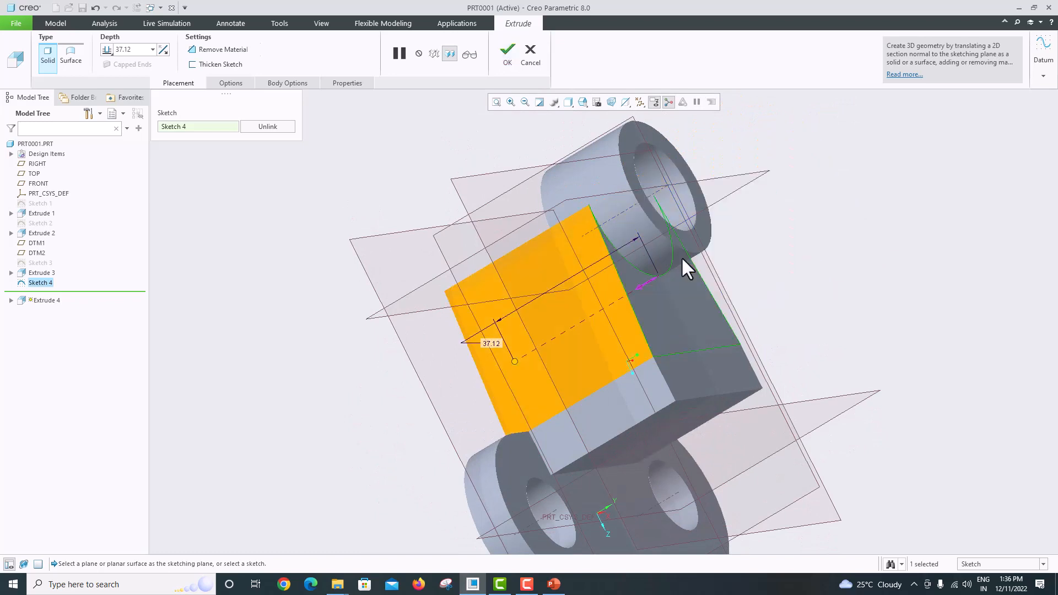
pyautogui.doubleClick(133, 50)
pyautogui.write('10')
pyautogui.press('Return')
pyautogui.moveTo(270, 66); pyautogui.dragTo(375, 131, button='middle')
pyautogui.click(508, 54)
pyautogui.moveTo(646, 249); pyautogui.dragTo(586, 252, button='middle')
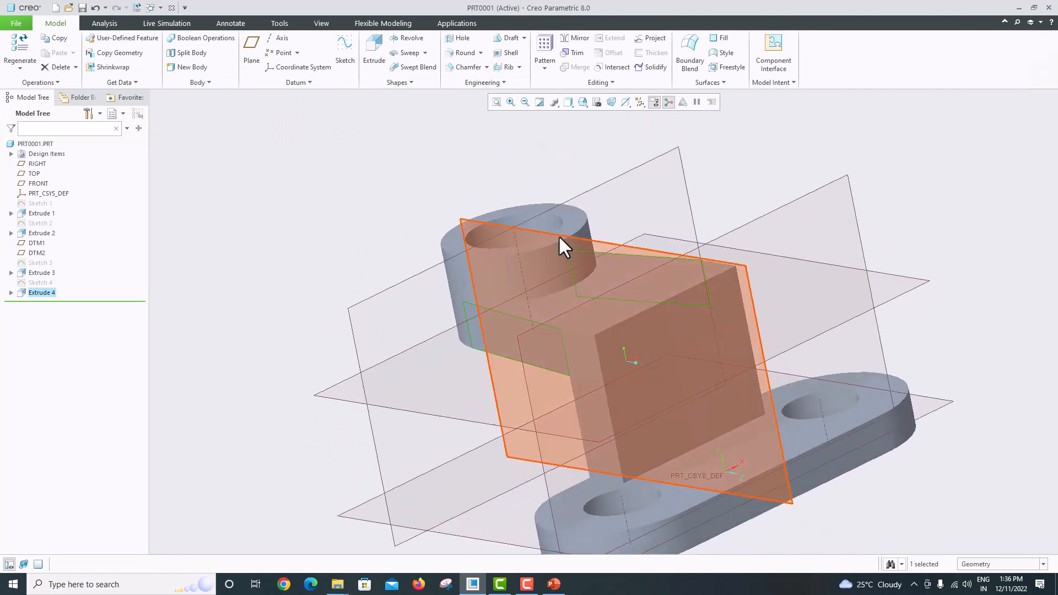
pyautogui.scroll(-4, 601, 309)
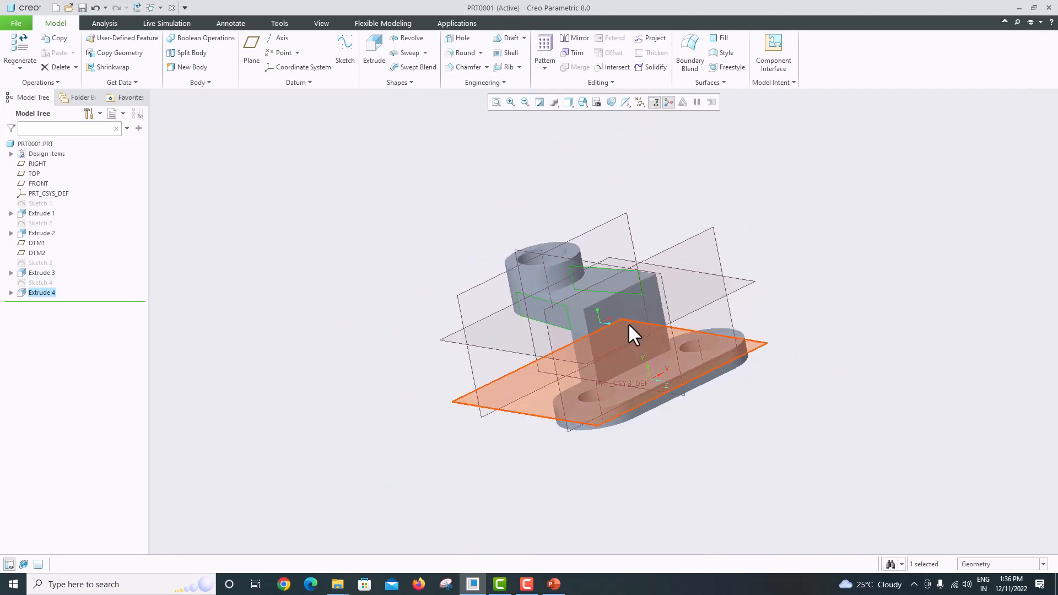
# Start a sketch on the RIGHT datum plane and view it square on
pyautogui.click(675, 352)
pyautogui.moveTo(789, 281); pyautogui.dragTo(819, 291, button='middle')
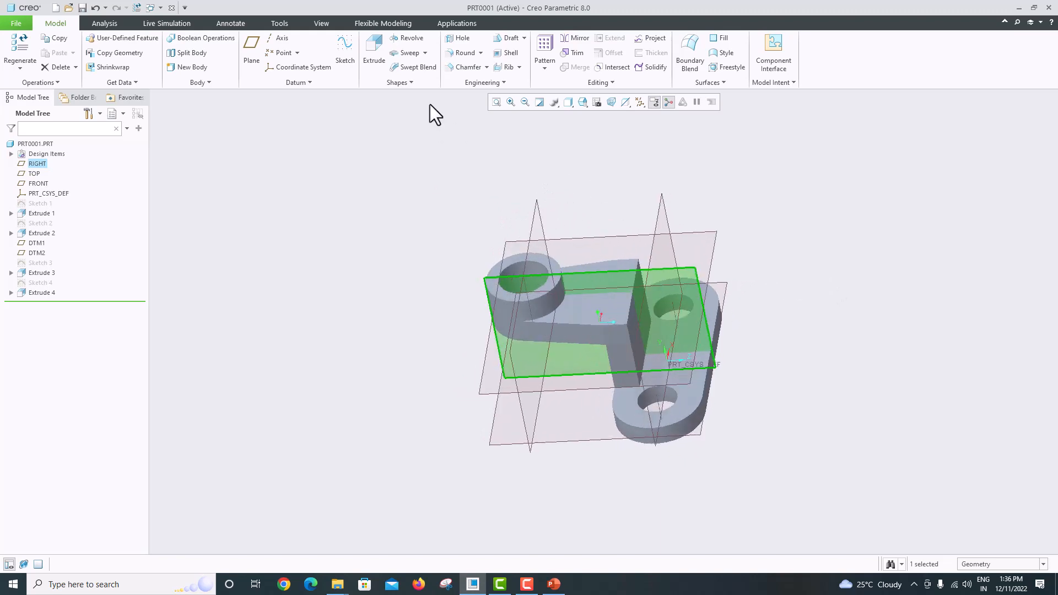
pyautogui.click(344, 48)
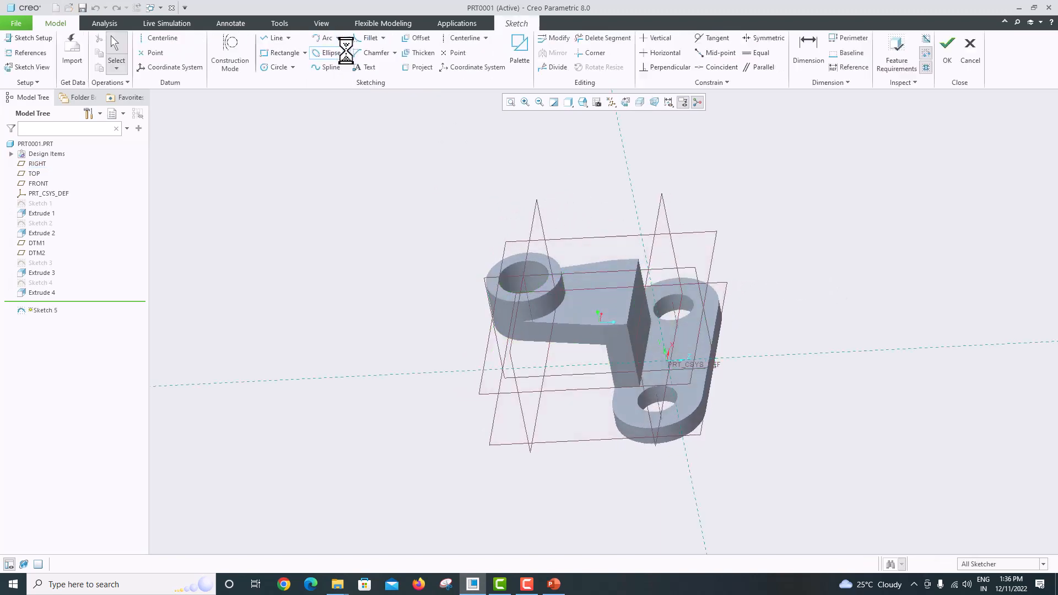
pyautogui.click(624, 102)
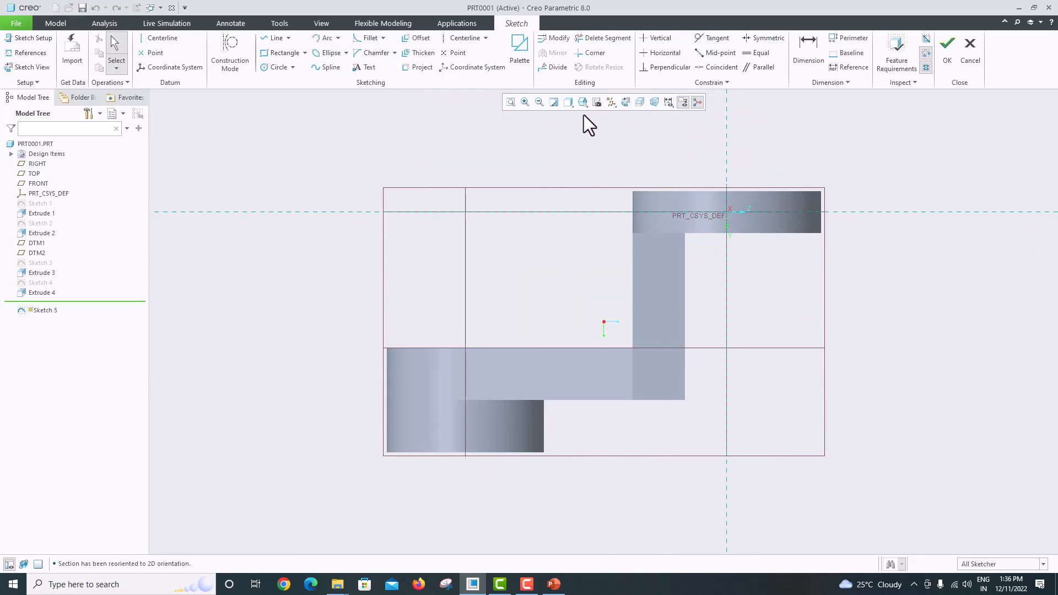
# Orient the sketch to the saved RIGHT view so the base plate lies at the bottom of the bracket
pyautogui.click(574, 104)
pyautogui.click(585, 105)
pyautogui.click(617, 141)
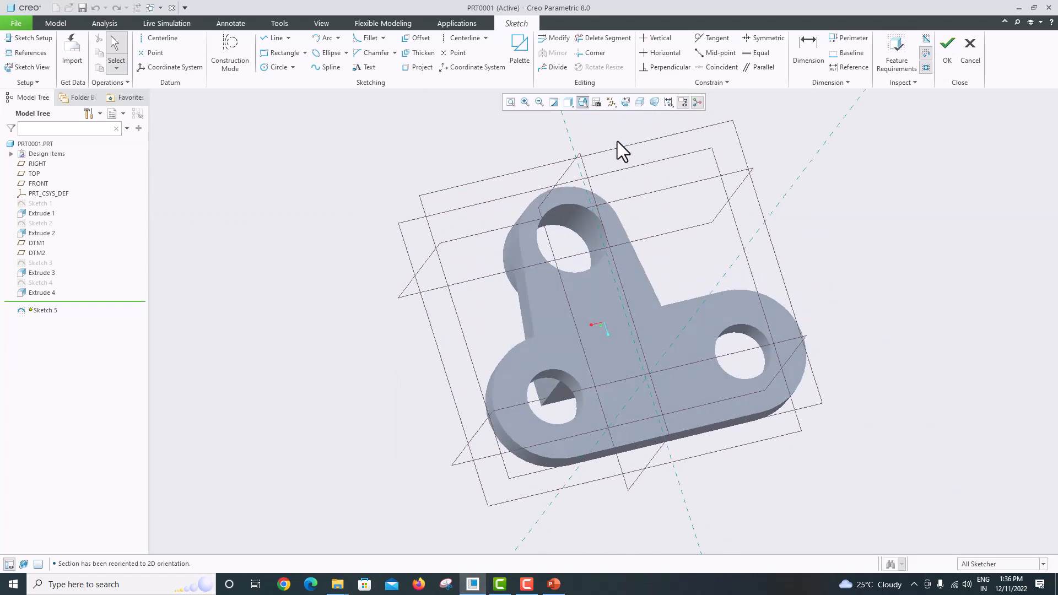
pyautogui.click(586, 108)
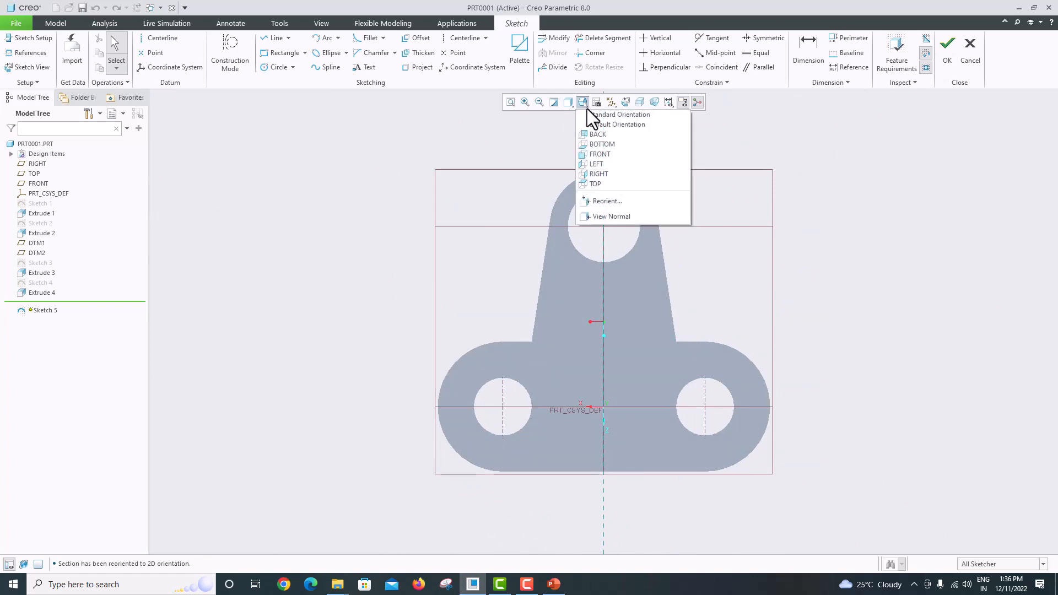
pyautogui.click(600, 170)
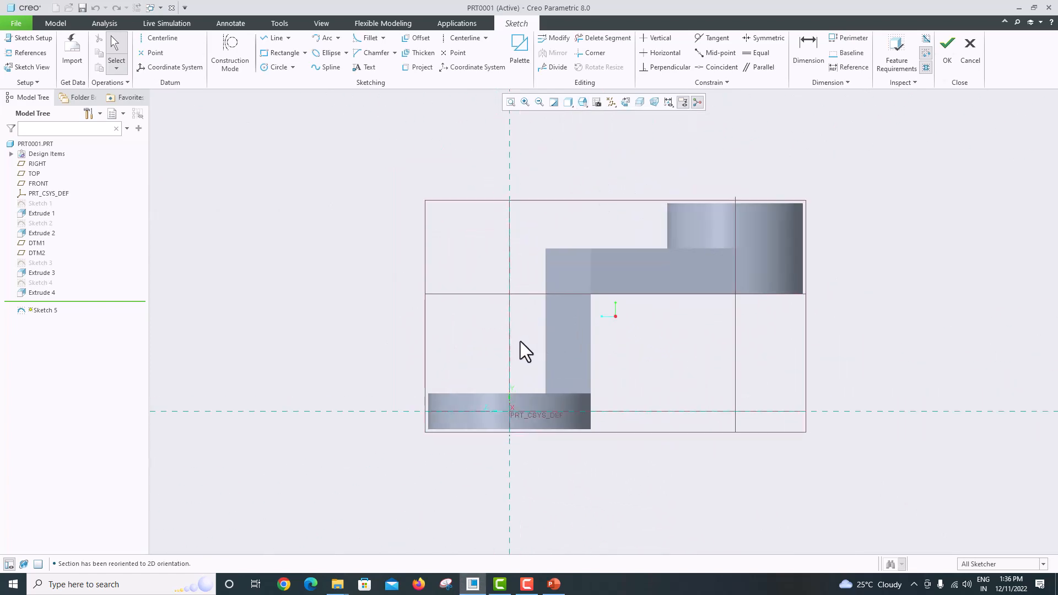
pyautogui.moveTo(505, 329)
pyautogui.mouseDown(button='middle')
pyautogui.moveTo(573, 337)
pyautogui.moveTo(507, 333)
pyautogui.moveTo(513, 325)
pyautogui.mouseUp(button='middle')
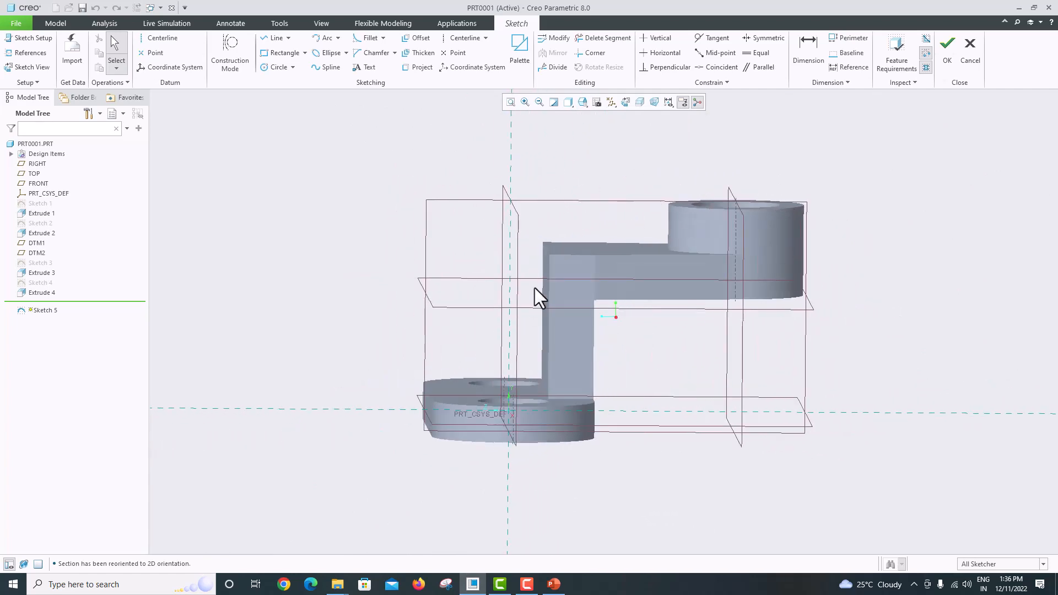
pyautogui.click(585, 106)
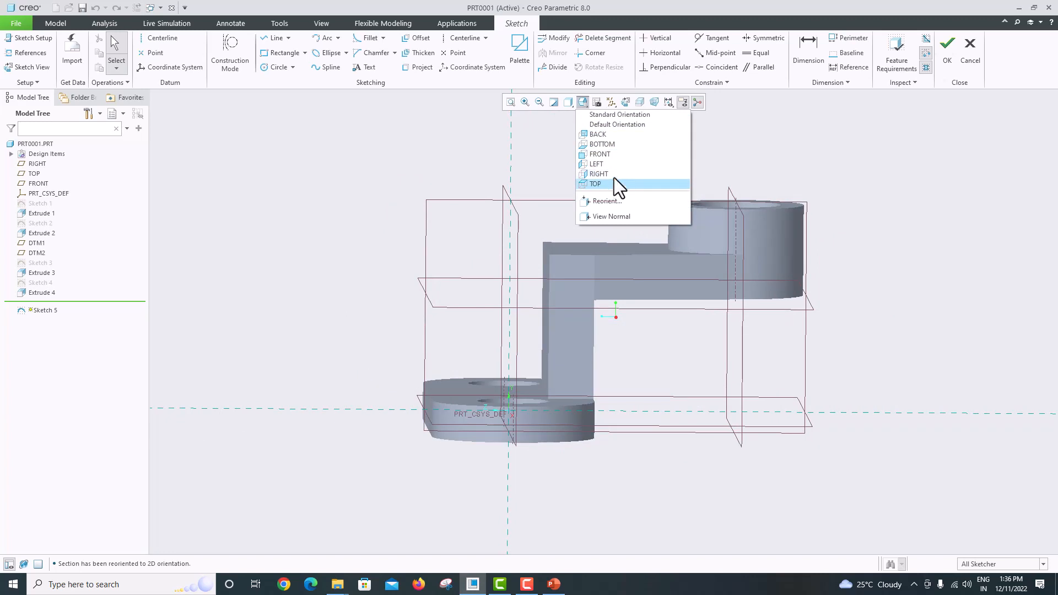
pyautogui.click(614, 177)
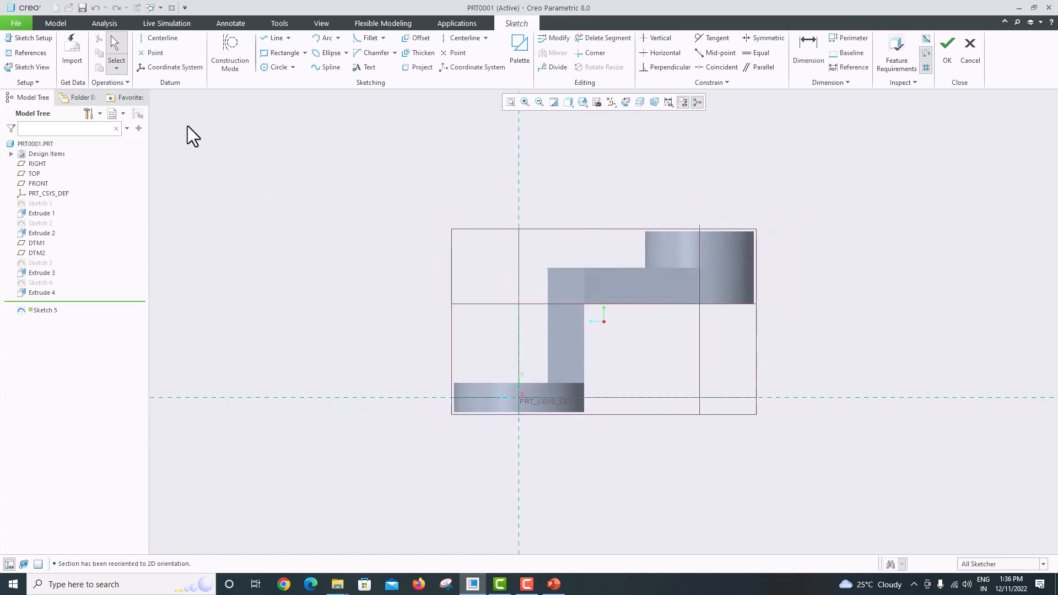
# Add the upright wall's face opposite the arm, the base plate's top face and the wall's top face as sketch references
pyautogui.click(25, 54)
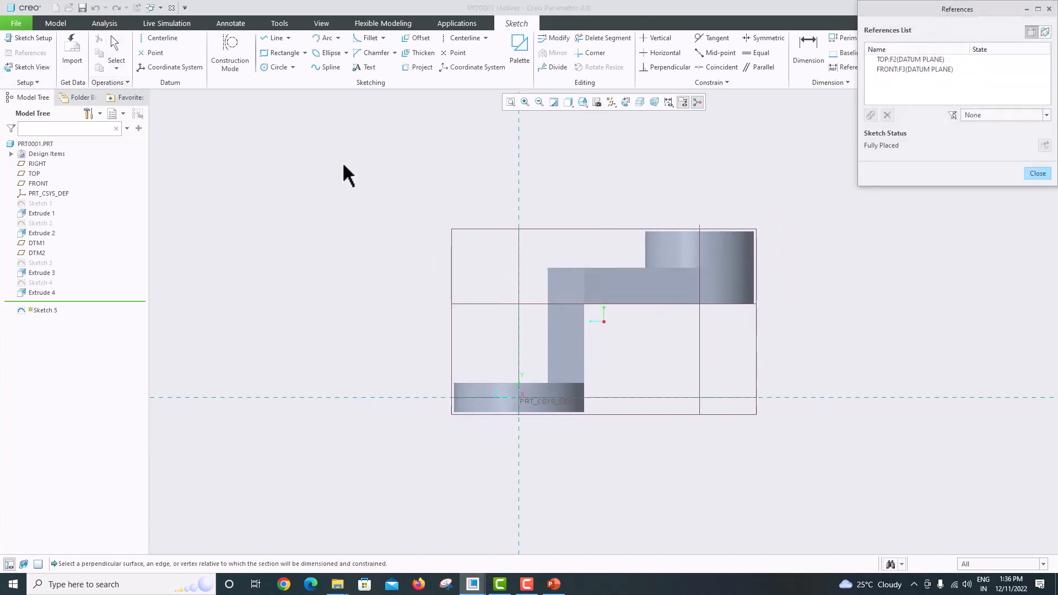
pyautogui.click(547, 323)
pyautogui.click(541, 384)
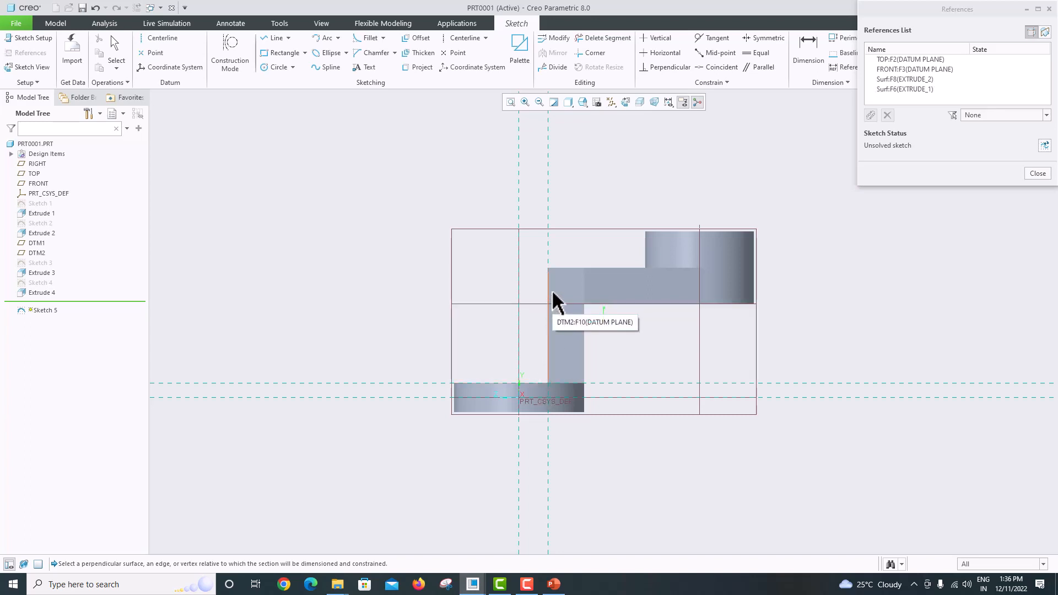
pyautogui.click(555, 271)
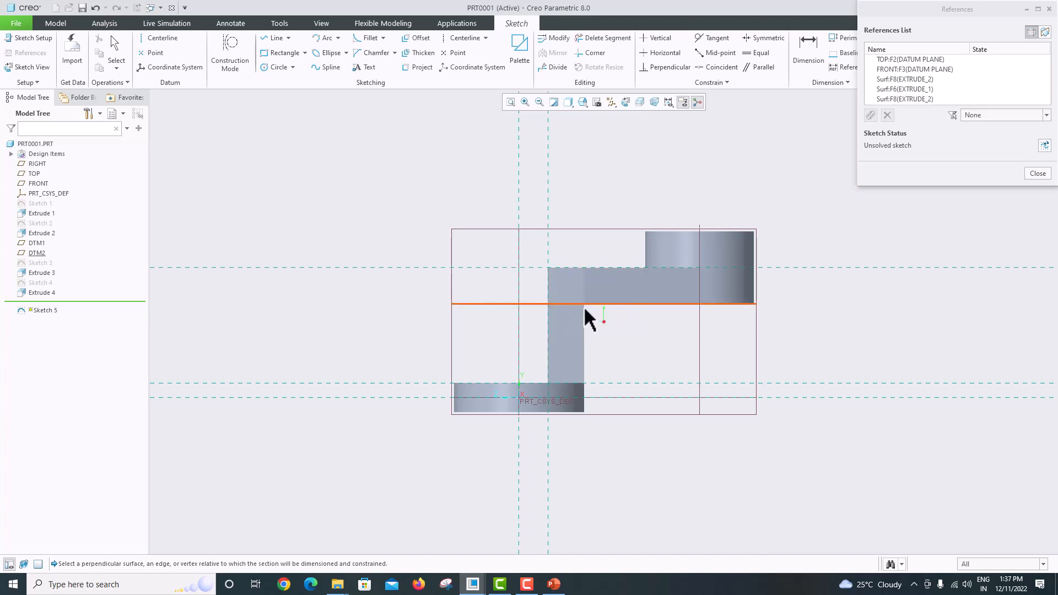
pyautogui.click(1038, 174)
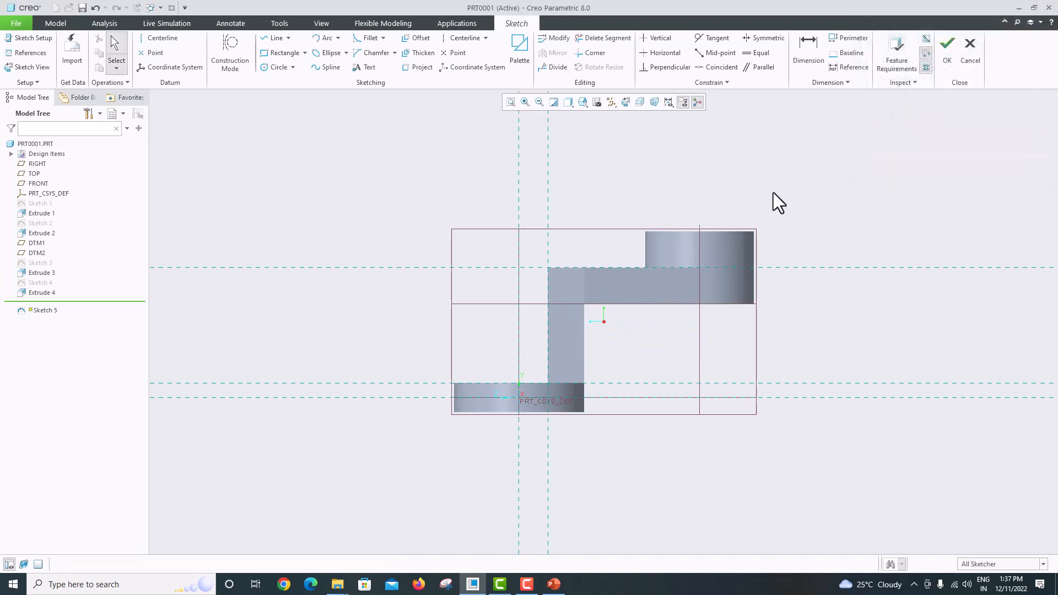
# Draw a slanted line from the wall's top outer corner to the base plate's far top edge, and finish the sketch
pyautogui.click(270, 42)
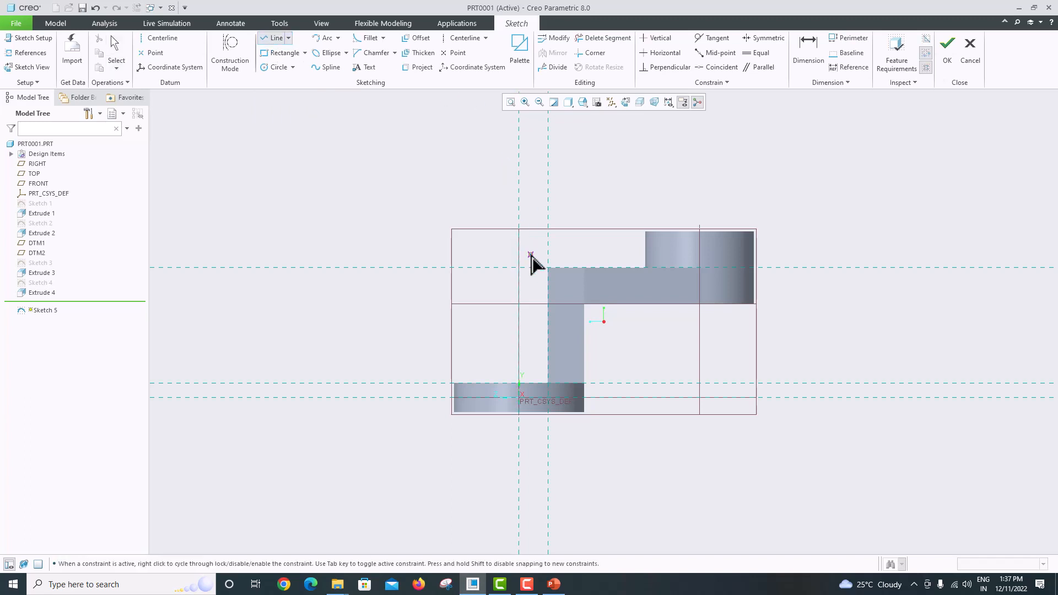
pyautogui.click(548, 267)
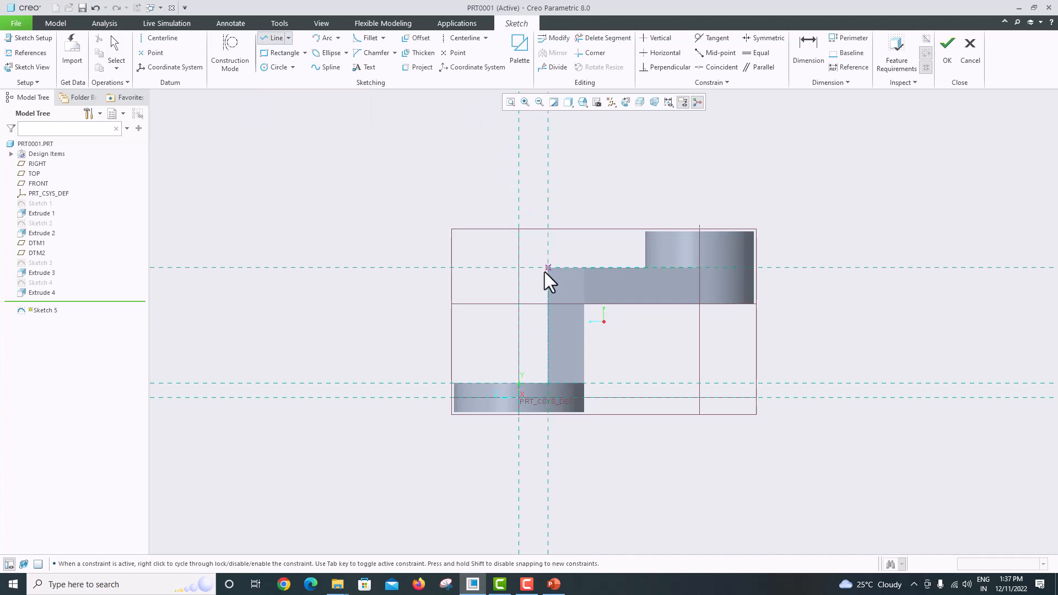
pyautogui.click(454, 383)
pyautogui.middleClick(449, 279)
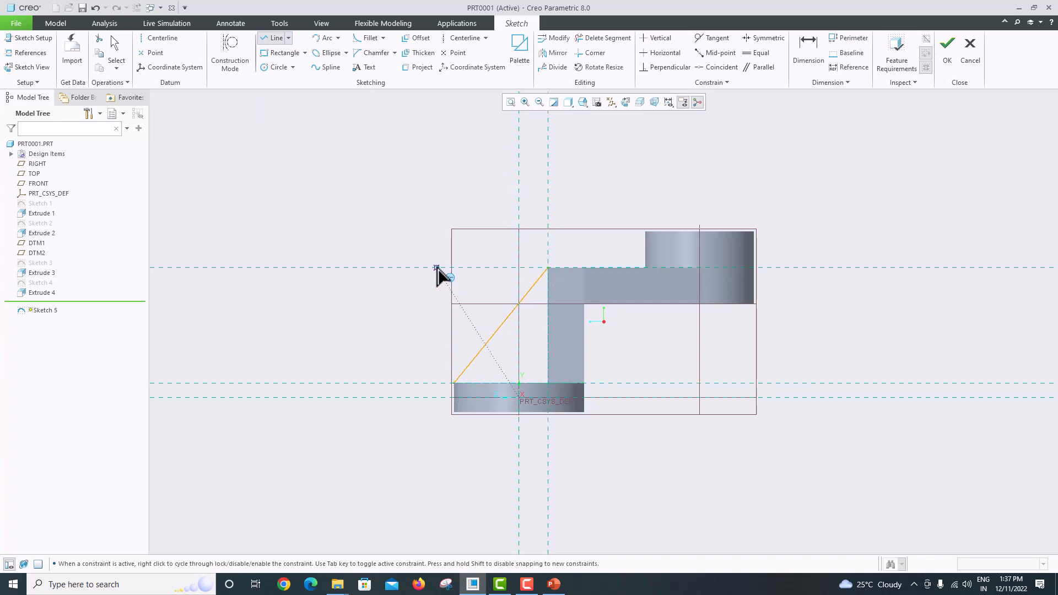
pyautogui.middleClick(440, 270)
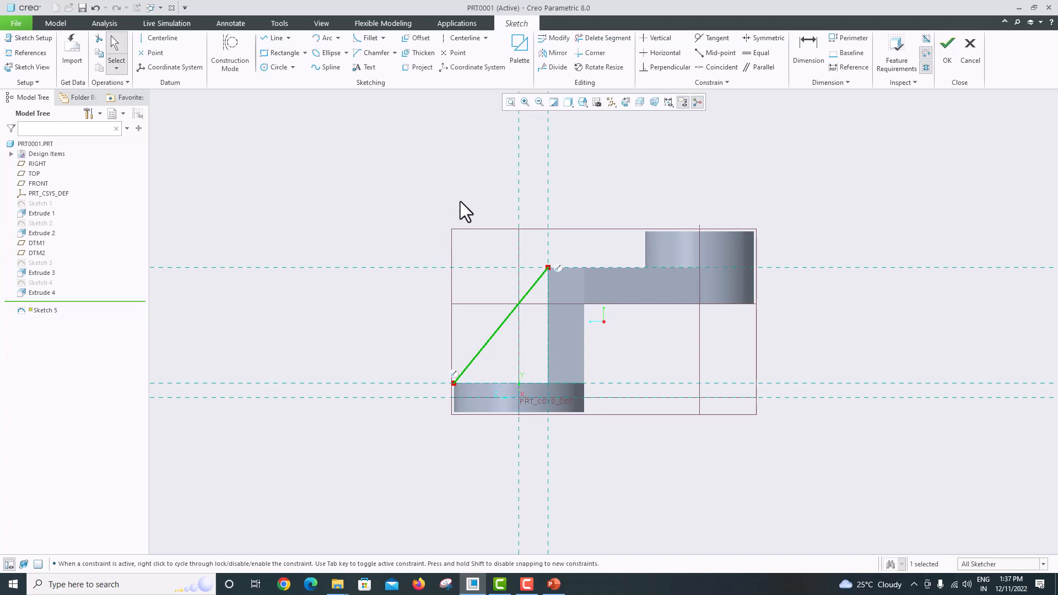
pyautogui.click(945, 56)
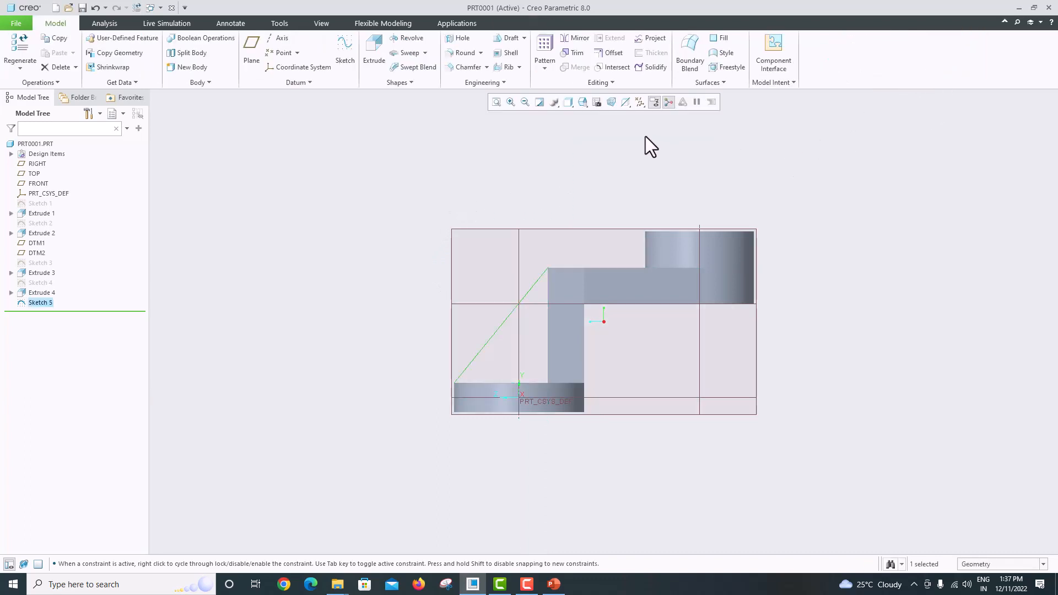
# Create a 12 mm wide profile rib from the slanted line between the upright wall and the base plate
pyautogui.click(520, 68)
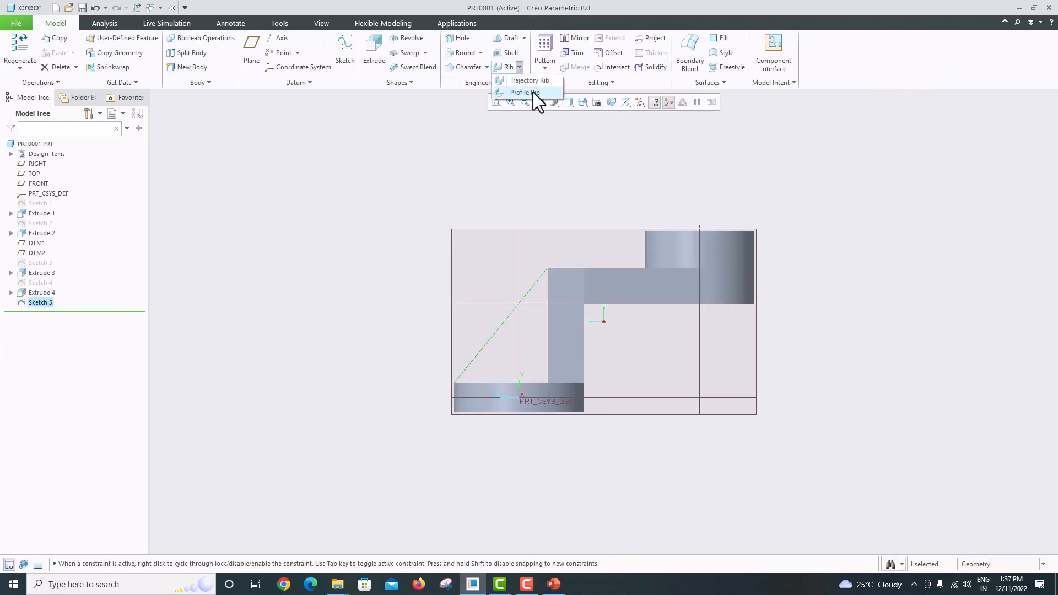
pyautogui.click(533, 95)
pyautogui.moveTo(511, 293); pyautogui.dragTo(550, 281, button='middle')
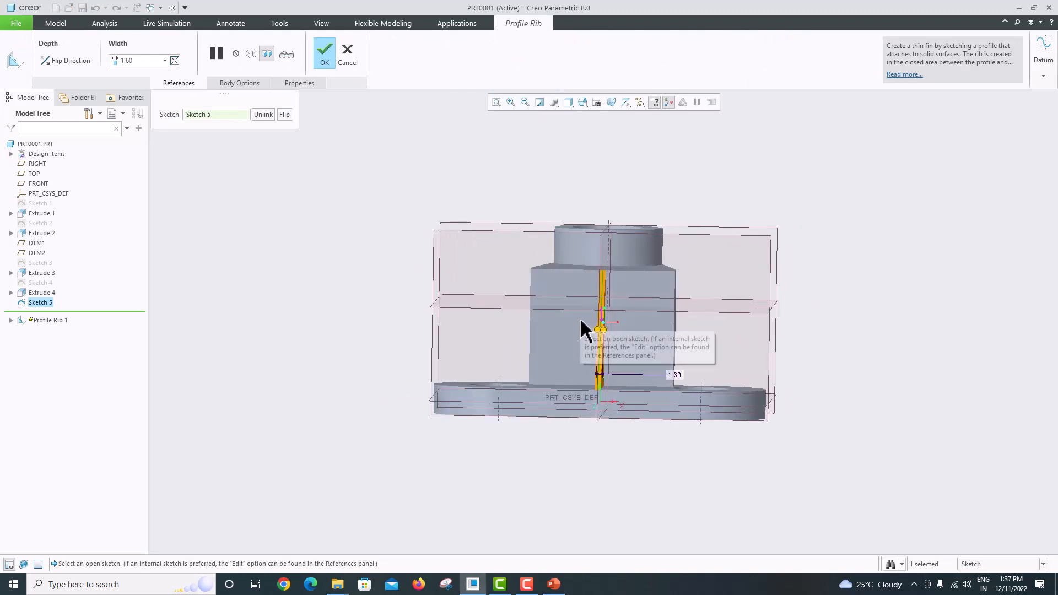
pyautogui.scroll(-3, 580, 320)
pyautogui.scroll(6, 580, 320)
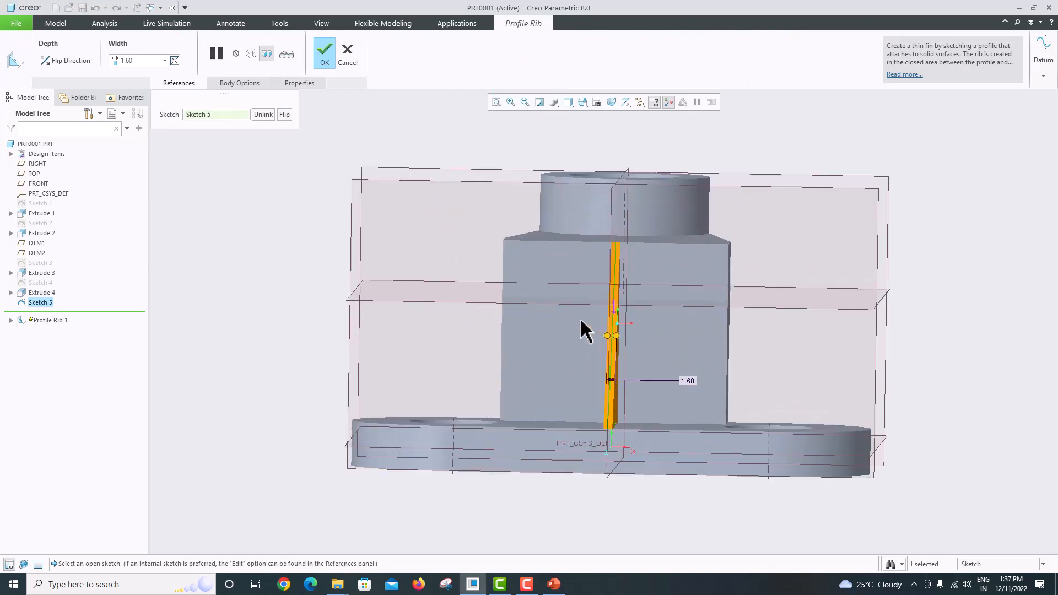
pyautogui.click(164, 60)
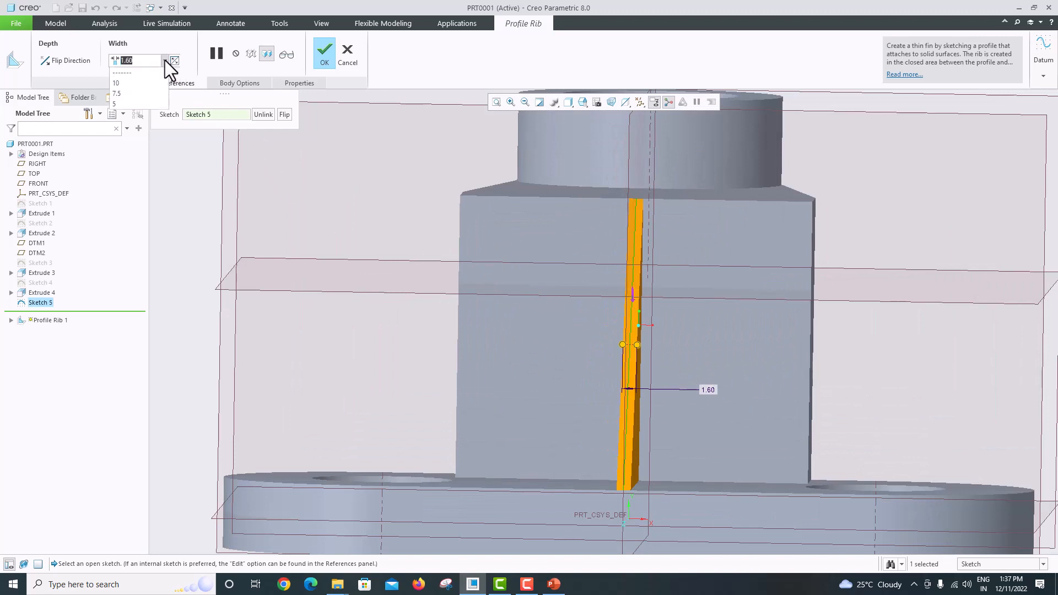
pyautogui.click(164, 60)
pyautogui.click(147, 62)
pyautogui.moveTo(147, 62); pyautogui.dragTo(83, 54)
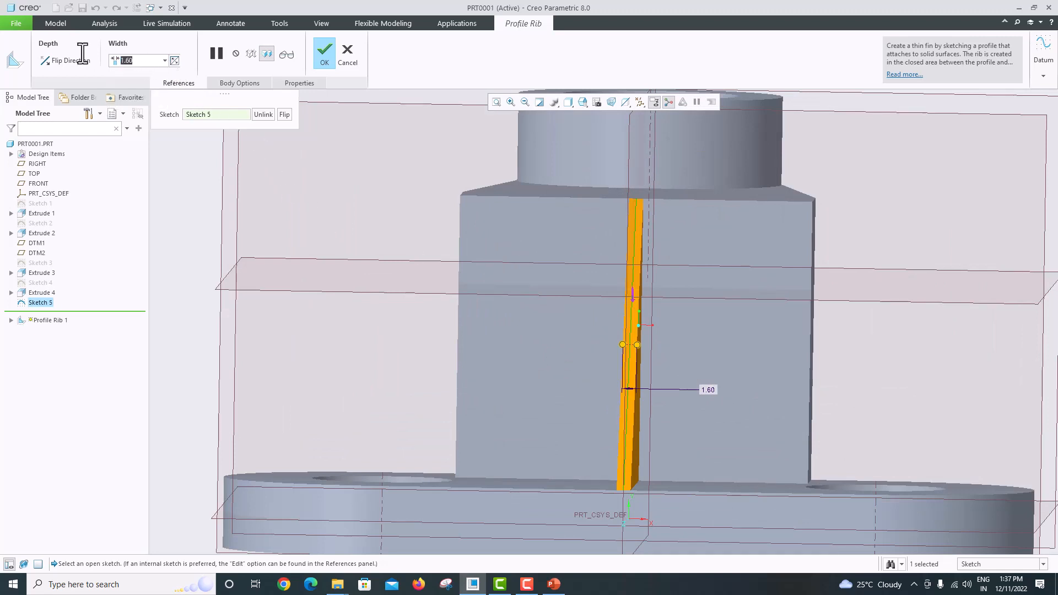
pyautogui.write('12')
pyautogui.press('Return')
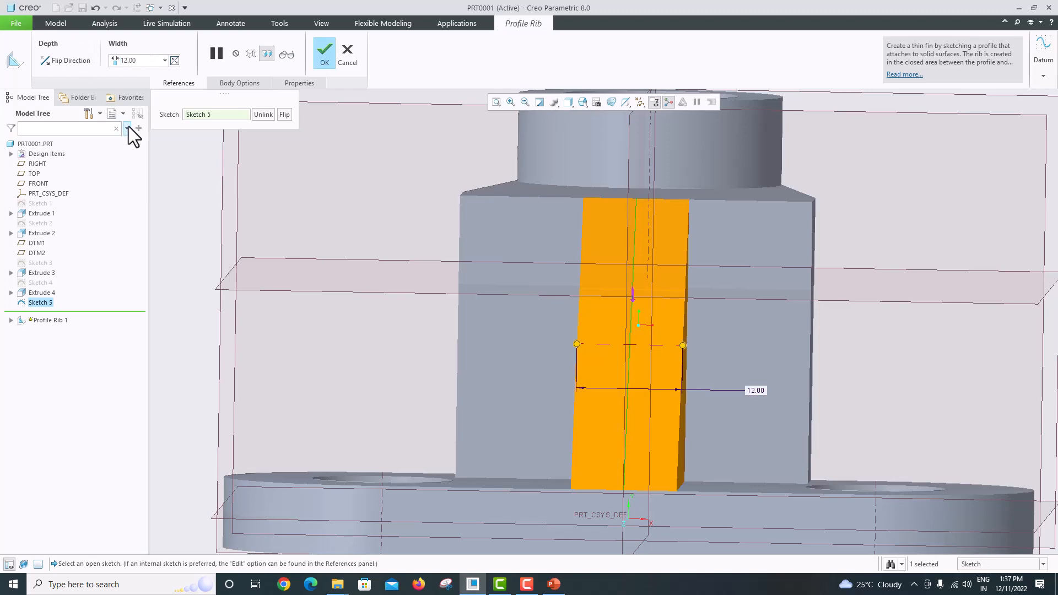
pyautogui.scroll(-3, 472, 230)
pyautogui.moveTo(473, 230); pyautogui.dragTo(538, 270, button='middle')
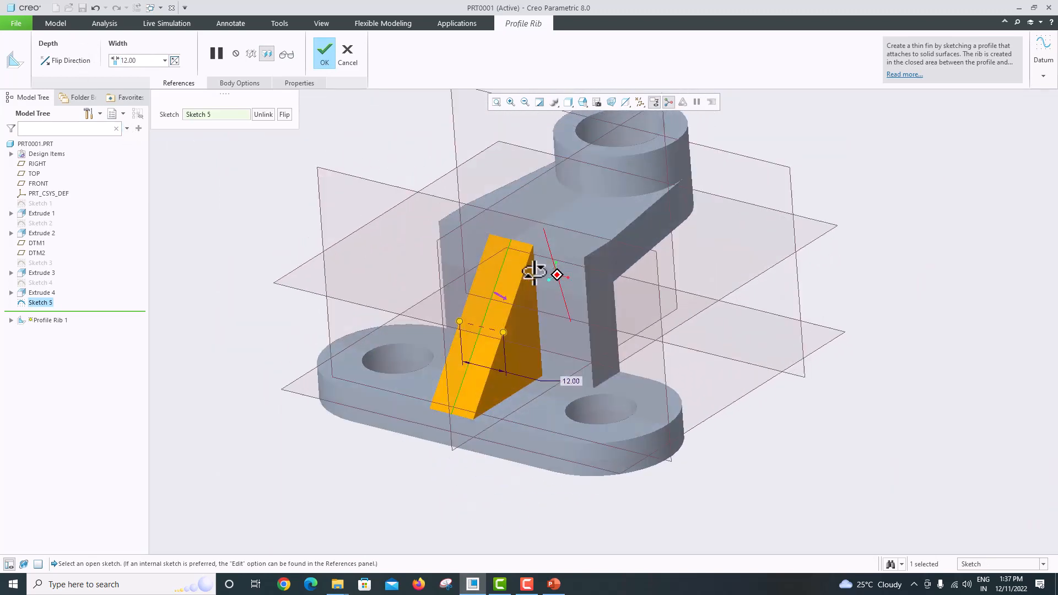
pyautogui.click(325, 52)
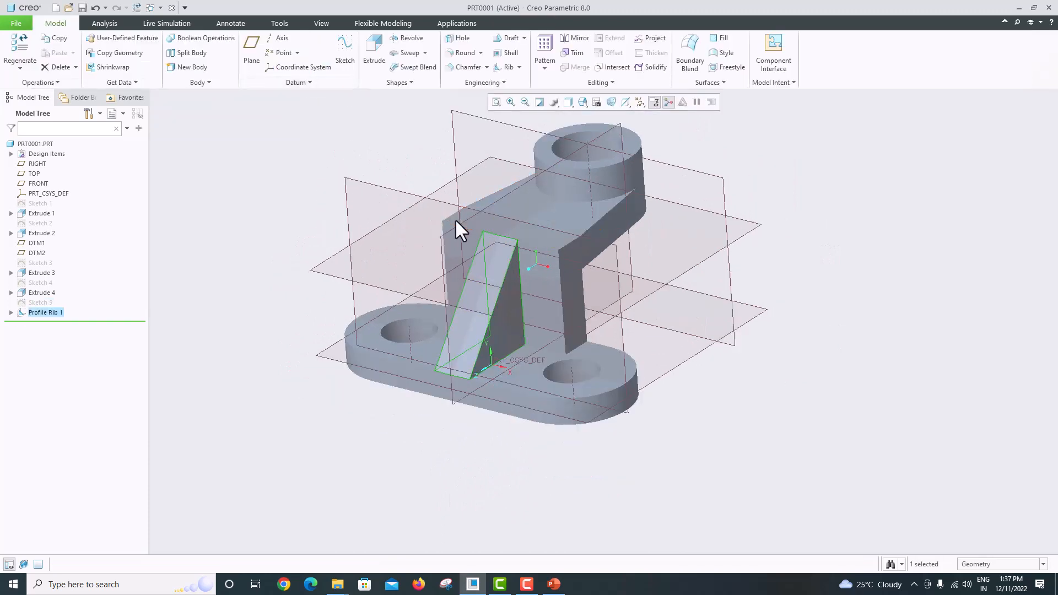
# Hide all datum planes, axes, points and coordinate systems so that only the solid bracket is shown
pyautogui.moveTo(454, 218); pyautogui.dragTo(531, 280, button='middle')
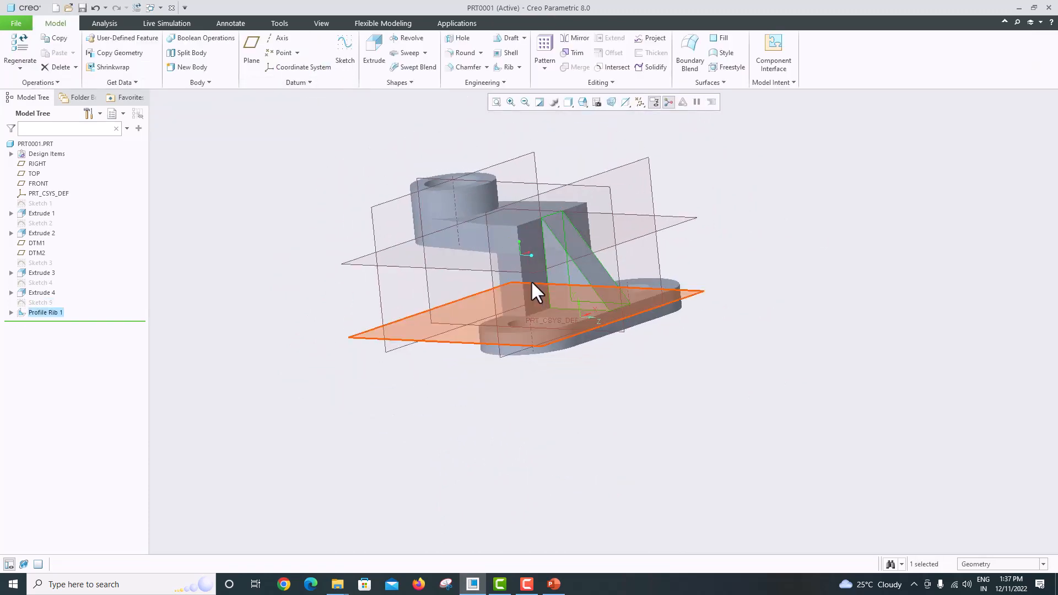
pyautogui.click(577, 107)
pyautogui.click(589, 115)
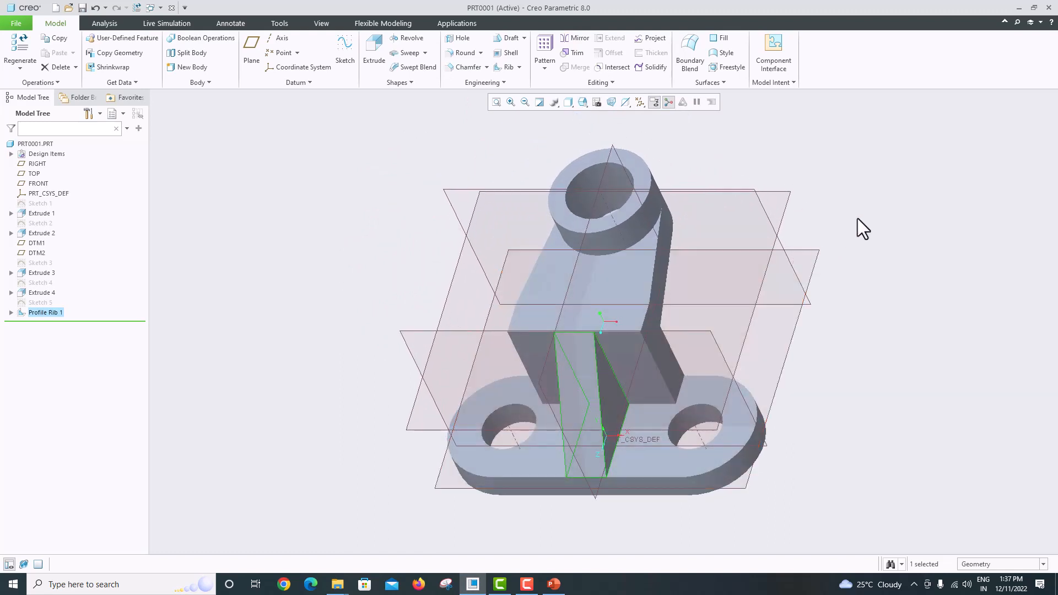
pyautogui.click(863, 216)
pyautogui.click(651, 103)
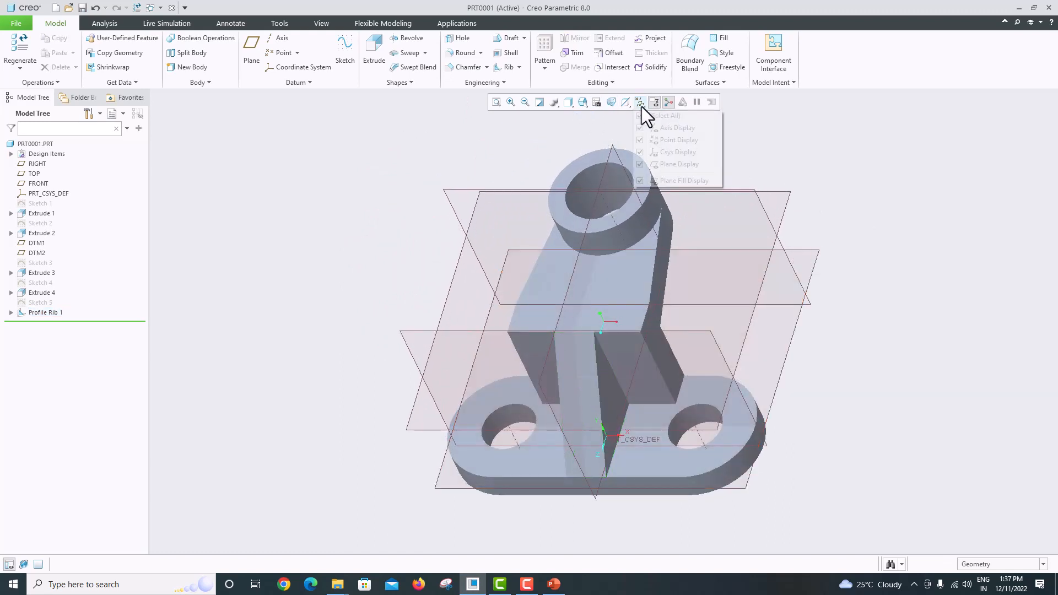
pyautogui.click(661, 172)
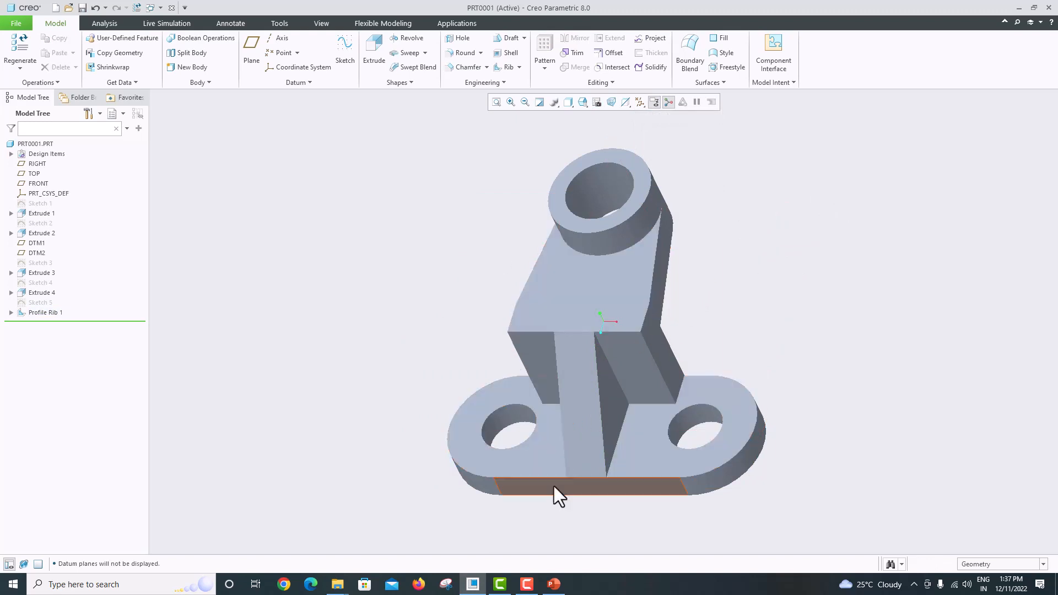
# Check the Creo Tutorial 36 drawing in PowerPoint, and return to Creo to compare the bracket from a matching angle
pyautogui.click(553, 584)
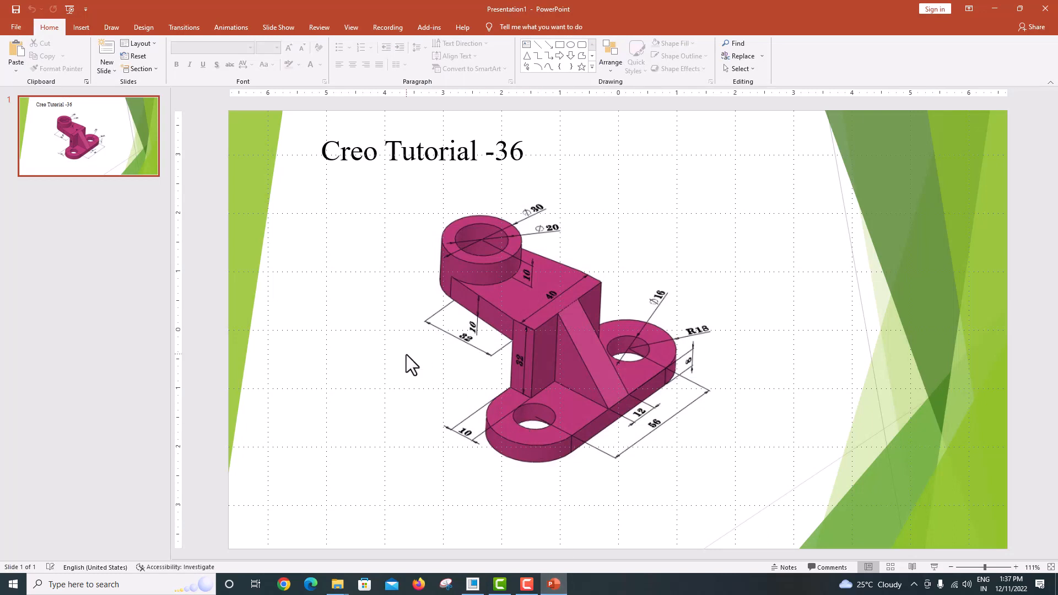
pyautogui.click(473, 585)
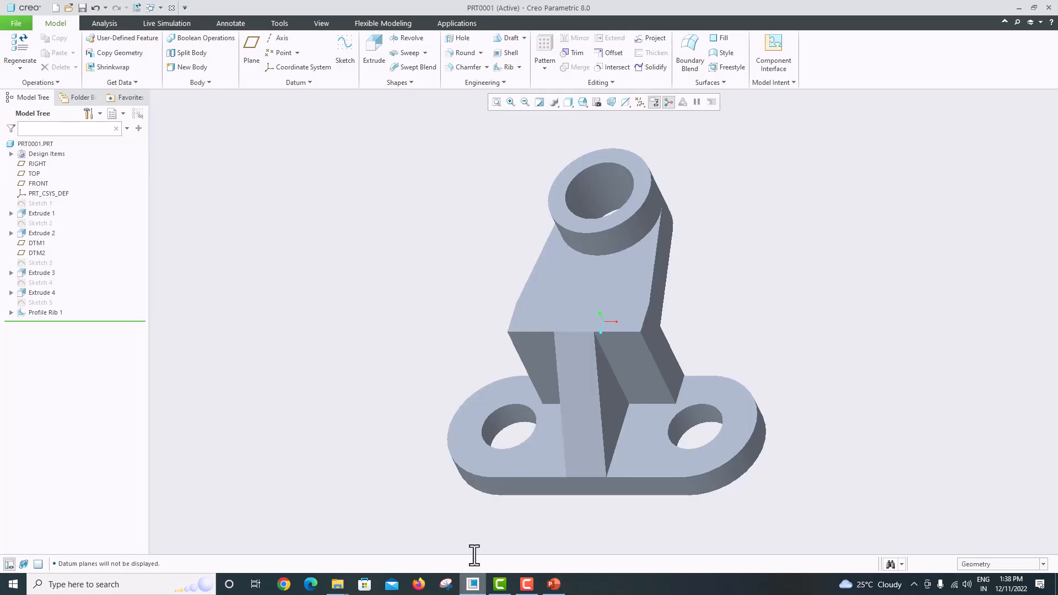
pyautogui.moveTo(463, 314)
pyautogui.mouseDown(button='middle')
pyautogui.moveTo(470, 281)
pyautogui.moveTo(580, 329)
pyautogui.moveTo(491, 312)
pyautogui.moveTo(489, 333)
pyautogui.moveTo(511, 331)
pyautogui.mouseUp(button='middle')
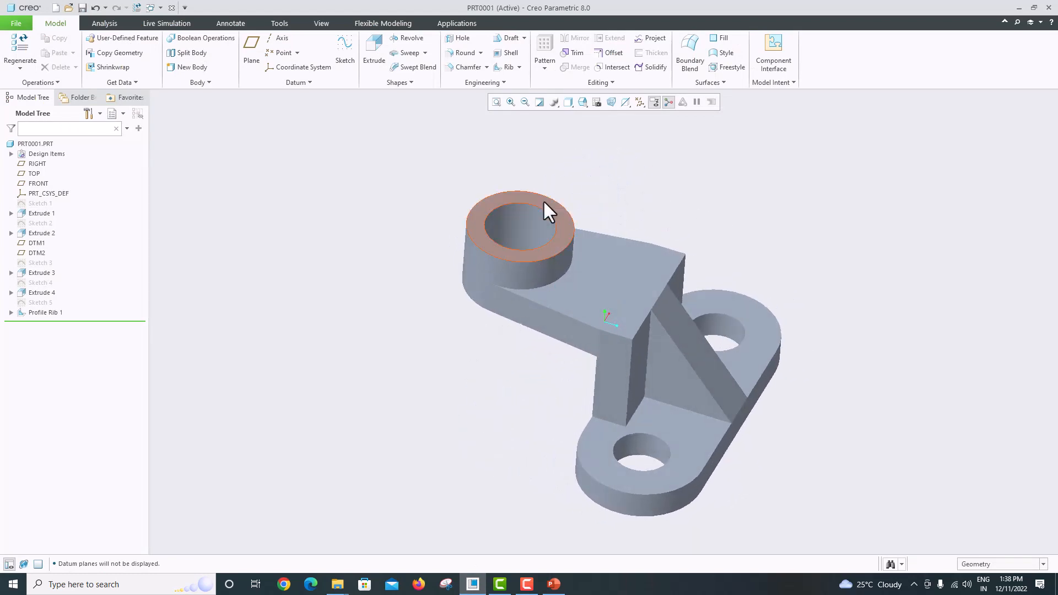
# Set the model's display style to shaded with edges
pyautogui.click(577, 102)
pyautogui.click(581, 125)
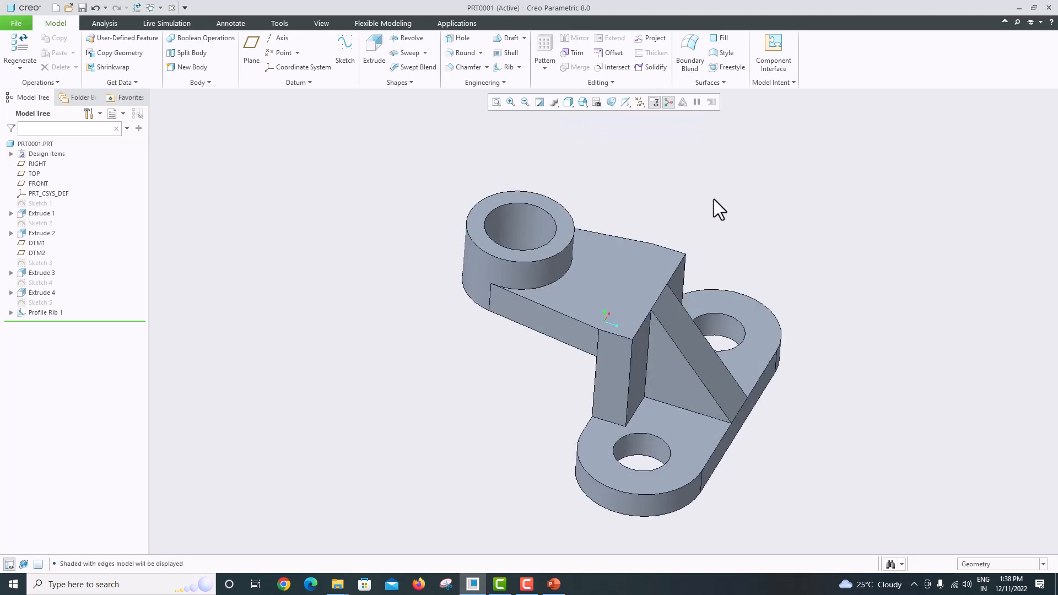
pyautogui.moveTo(747, 232); pyautogui.dragTo(725, 224, button='middle')
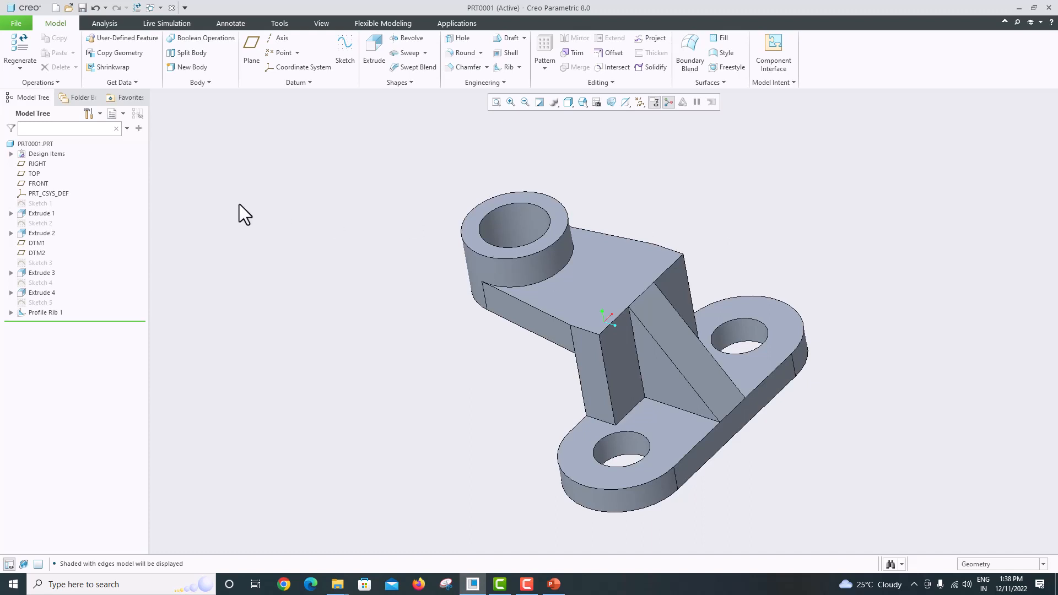
# Apply a light silver appearance from the std-metals library to the whole PRT0001 part
pyautogui.click(320, 23)
pyautogui.click(125, 65)
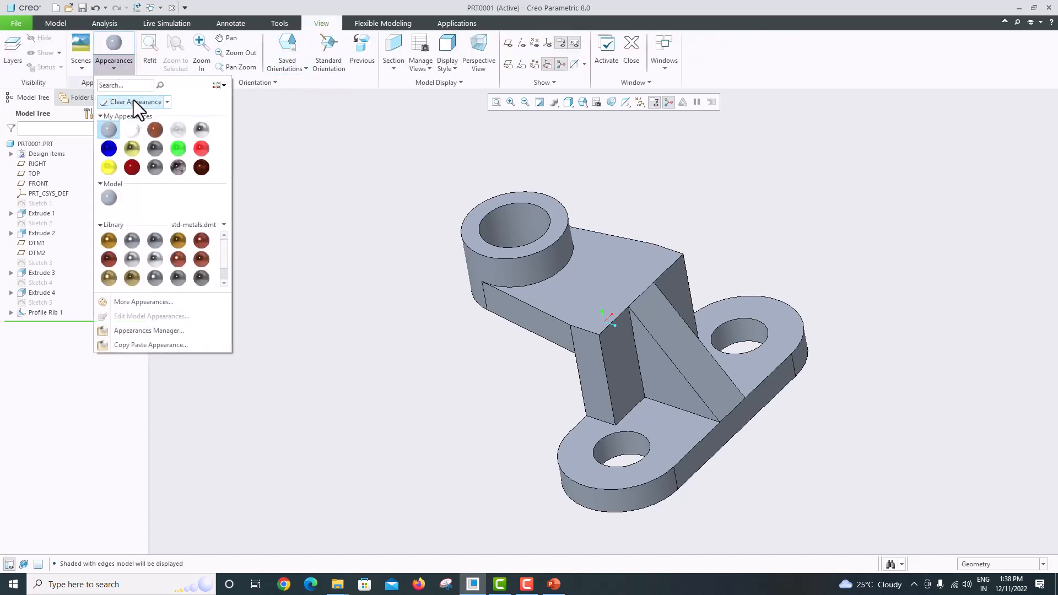
pyautogui.click(148, 266)
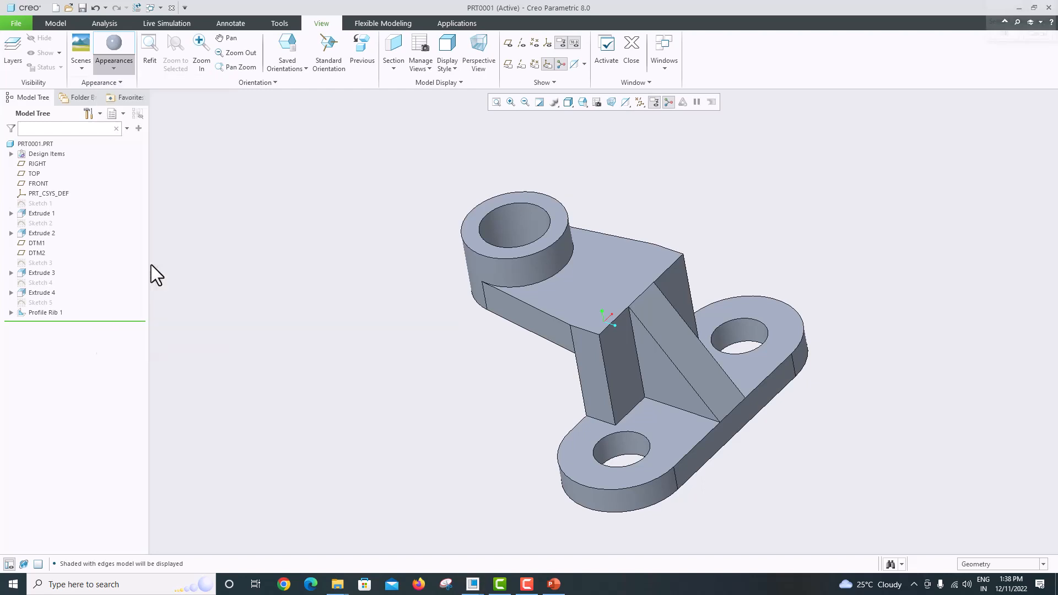
pyautogui.click(46, 144)
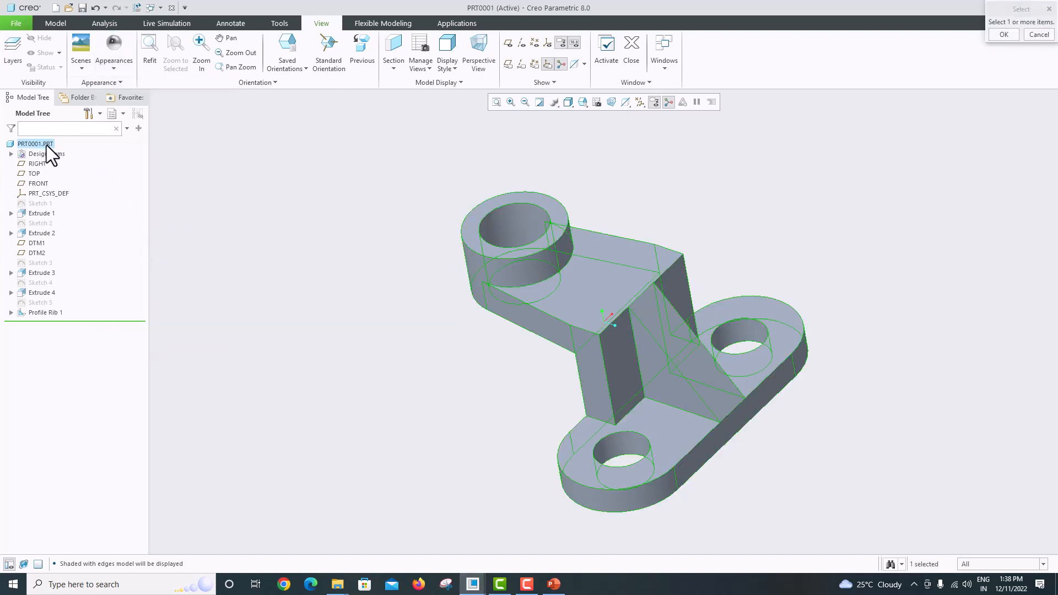
pyautogui.click(1002, 34)
pyautogui.moveTo(793, 170)
pyautogui.mouseDown(button='middle')
pyautogui.moveTo(733, 194)
pyautogui.moveTo(706, 182)
pyautogui.moveTo(744, 191)
pyautogui.moveTo(723, 203)
pyautogui.moveTo(733, 192)
pyautogui.mouseUp(button='middle')
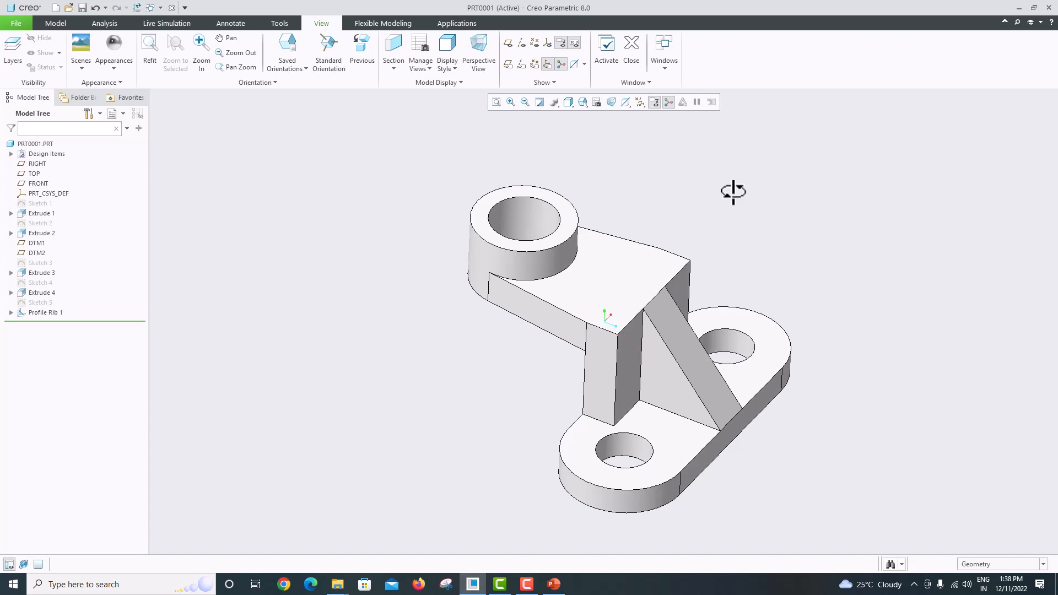